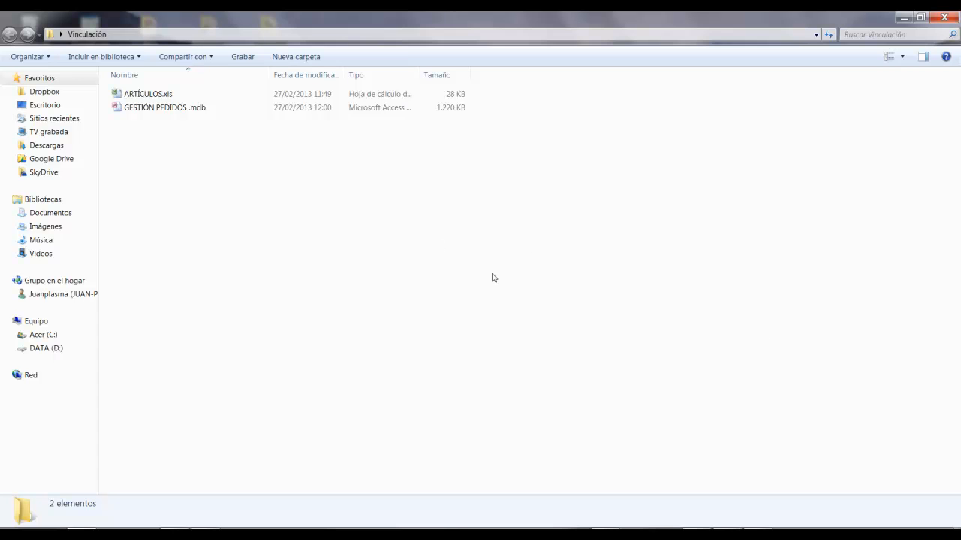
Step: Switch from the Vinculación folder to Microsoft Access to set up a new database
drag(138, 144, 161, 99)
click(191, 188)
click(17, 535)
click(67, 302)
Step: Name the new blank database BBDDVinculación
click(726, 315)
click(429, 299)
click(713, 310)
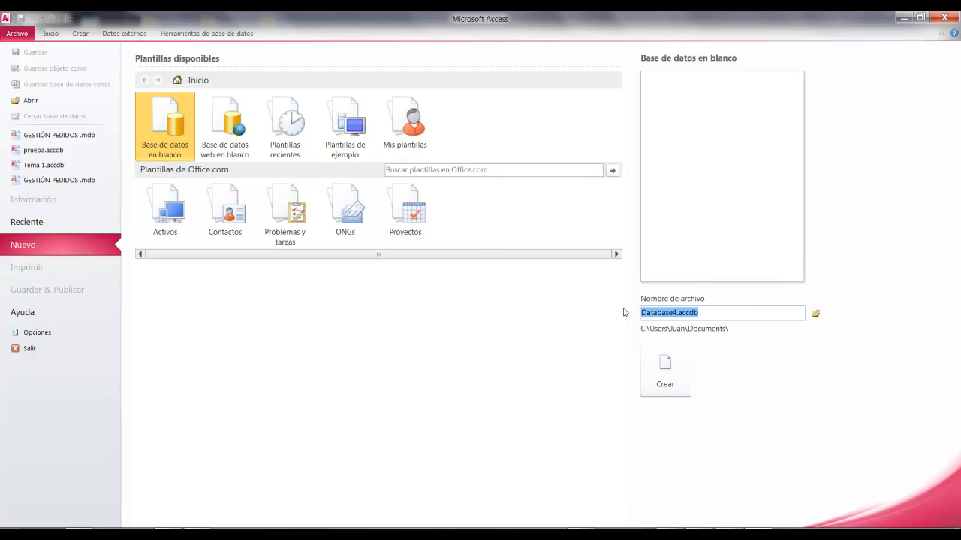
text(BBDDViculación)
click(665, 312)
text(n)
Step: Choose the Vinculación folder on the desktop as the storage location and create the blank database there
click(815, 314)
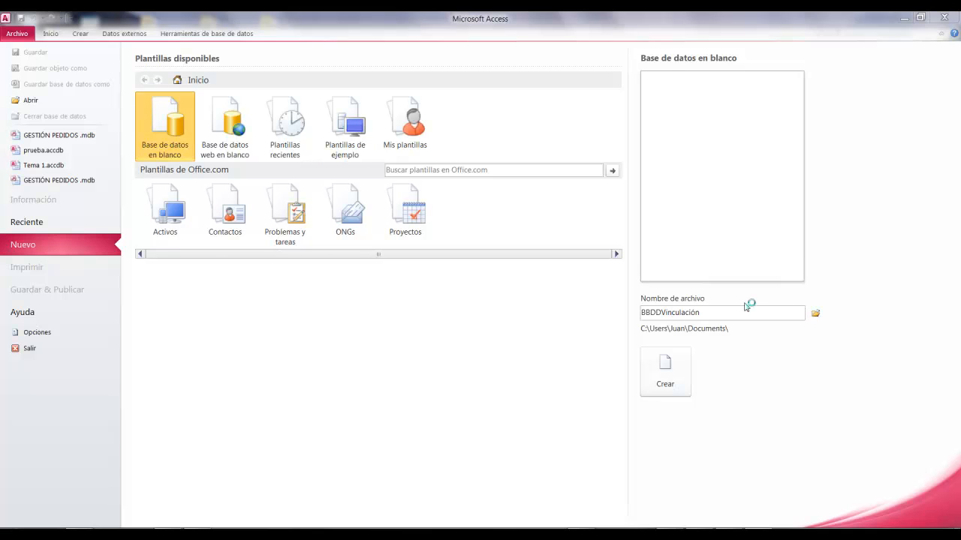
click(240, 132)
drag(665, 157, 673, 250)
double_click(518, 218)
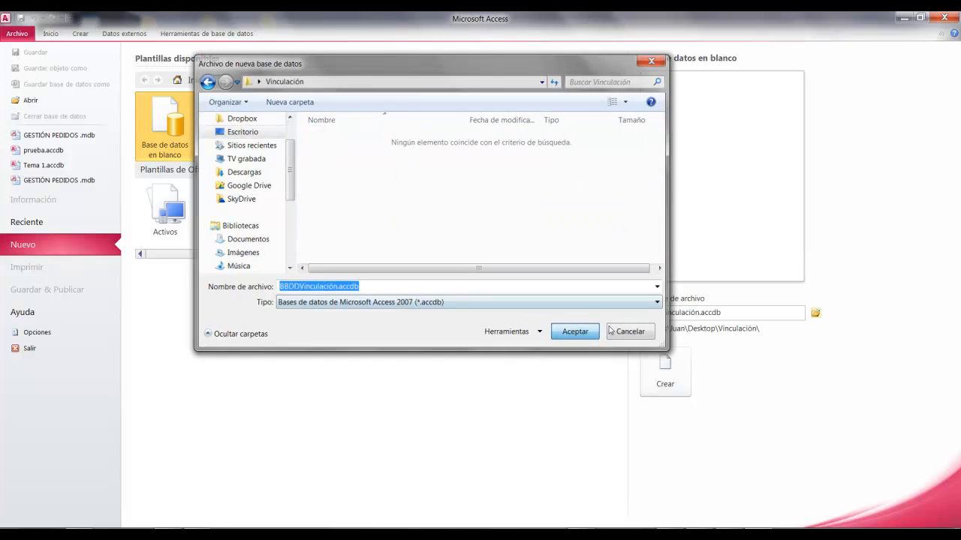
click(576, 332)
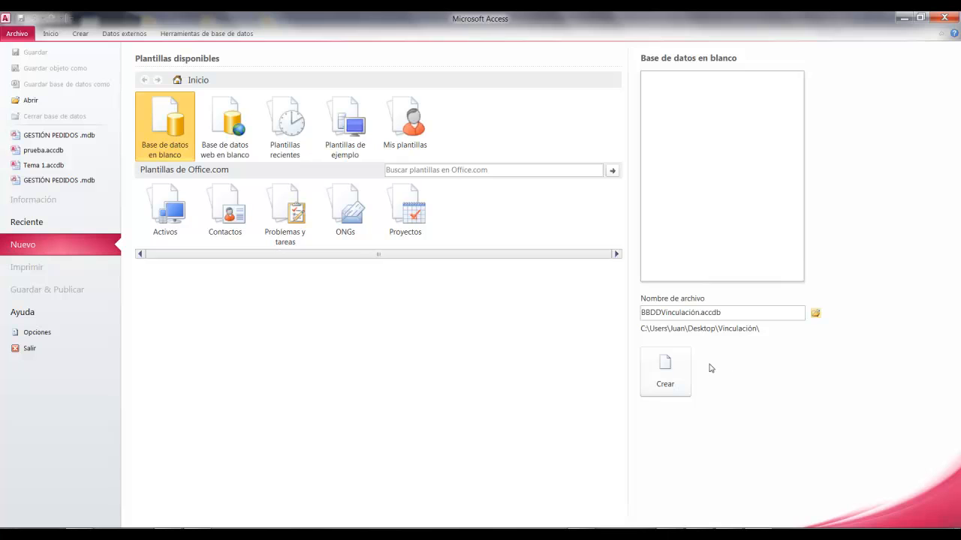
key(ctrl+2)
drag(699, 368, 832, 322)
key(Escape)
click(665, 370)
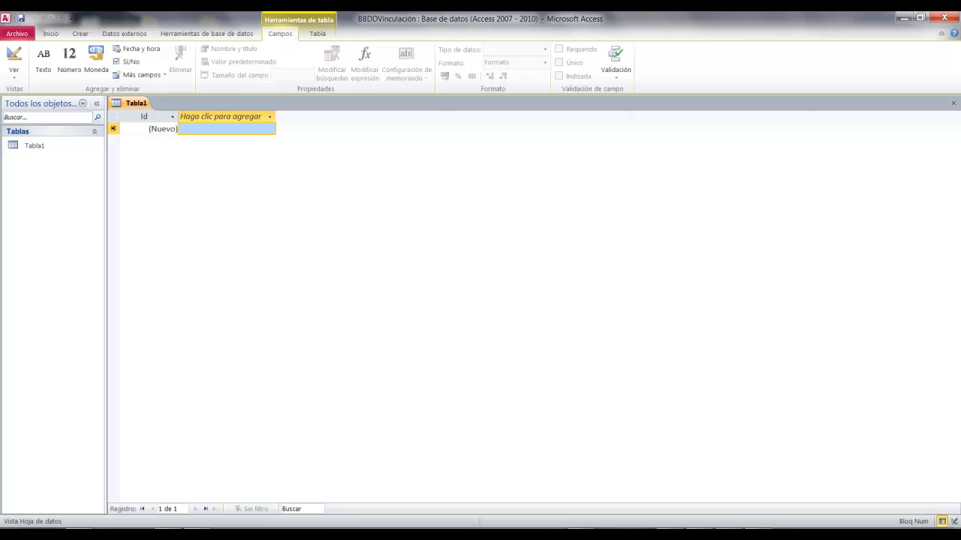
Step: Close the empty Tabla1 table without saving it and exit Access
drag(139, 97, 195, 28)
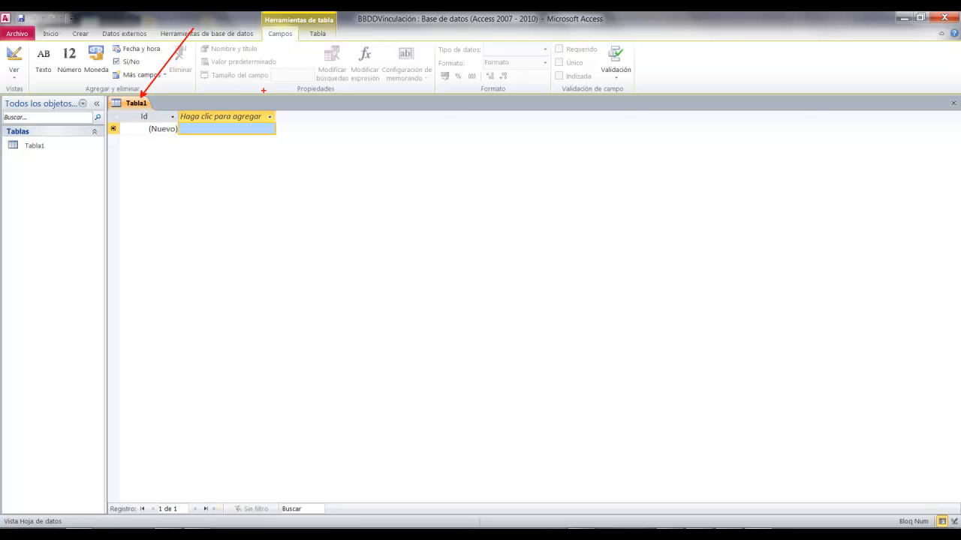
click(953, 103)
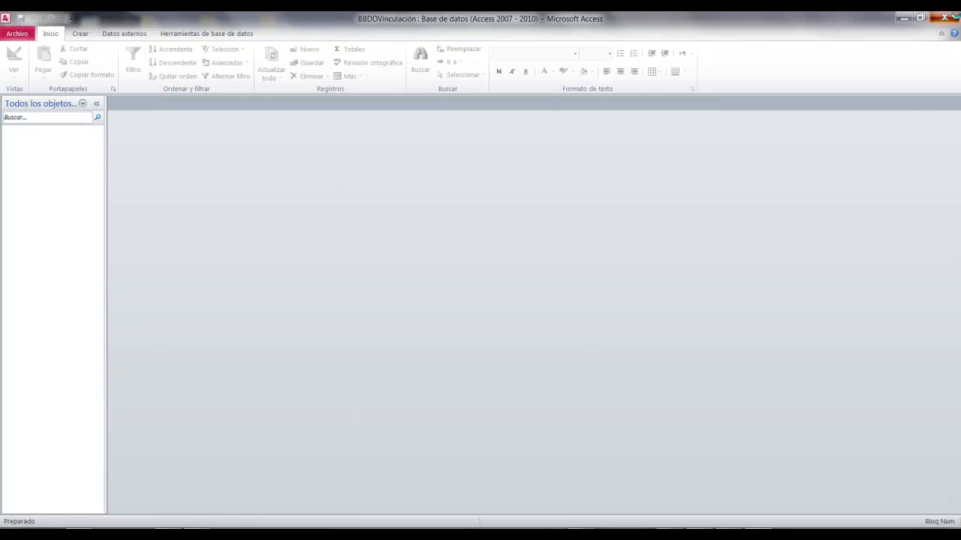
click(955, 17)
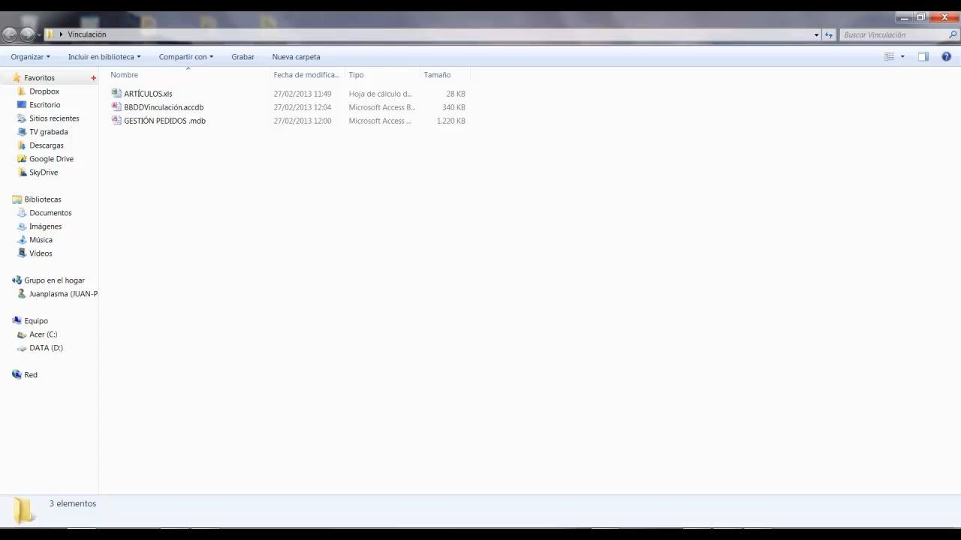
mouse_move(106, 89)
mouse_down()
mouse_move(206, 114)
mouse_move(212, 132)
mouse_move(476, 90)
mouse_move(476, 107)
mouse_up()
key(Escape)
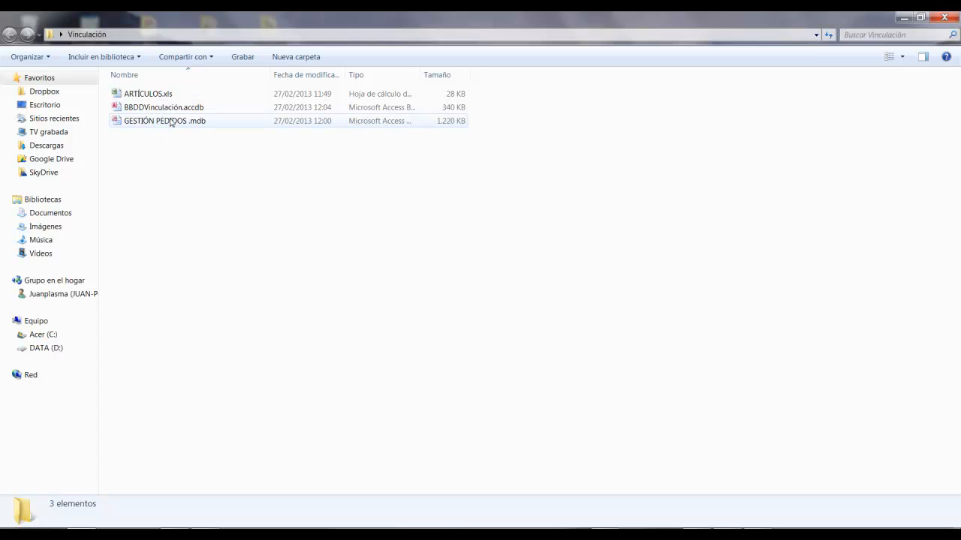
Step: Open BBDDVinculación.accdb from the Vinculación folder and start getting external data from an Access database
double_click(164, 107)
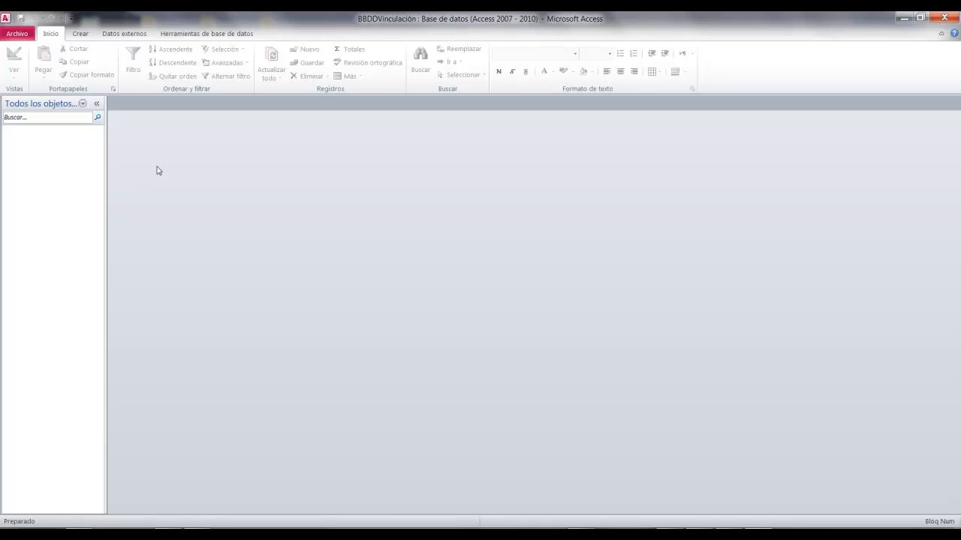
click(135, 34)
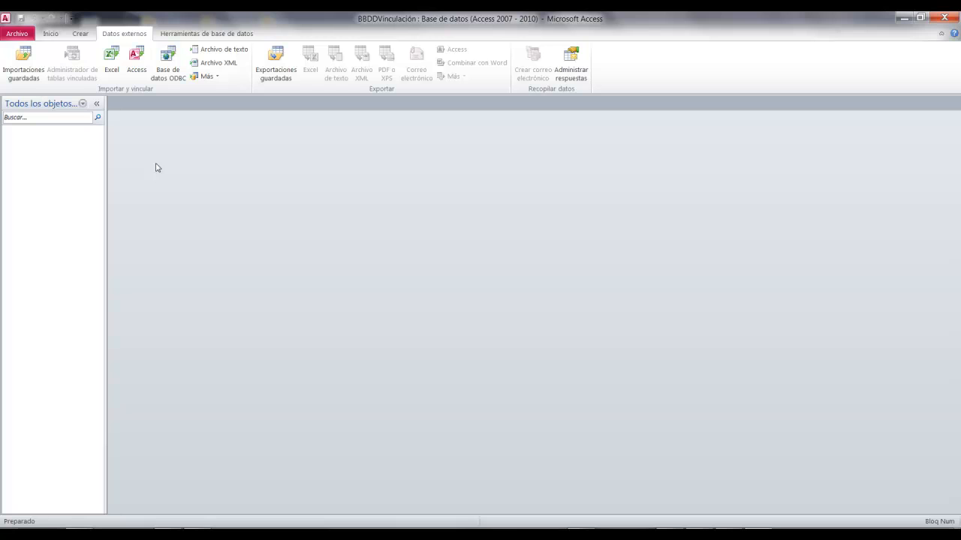
drag(120, 42, 155, 92)
drag(311, 412, 148, 82)
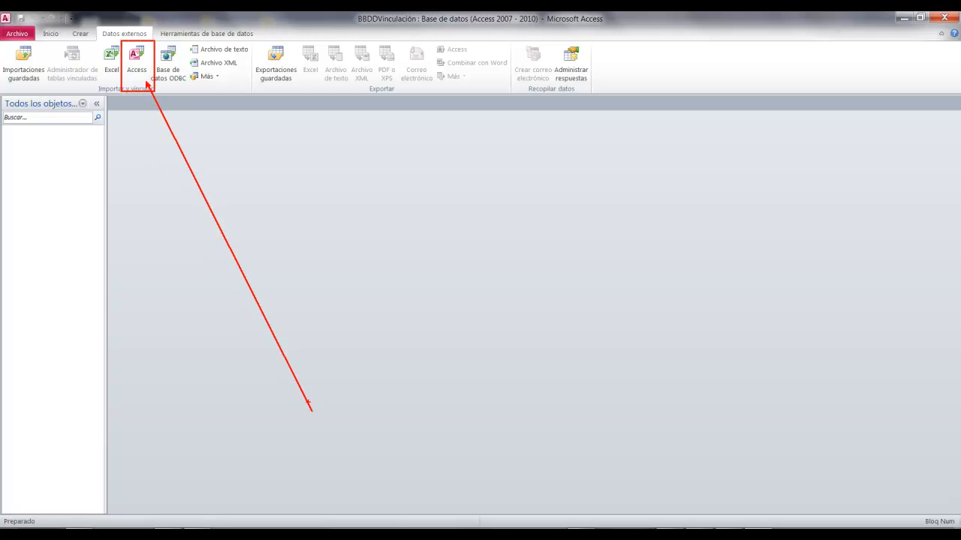
click(136, 61)
drag(424, 107, 351, 73)
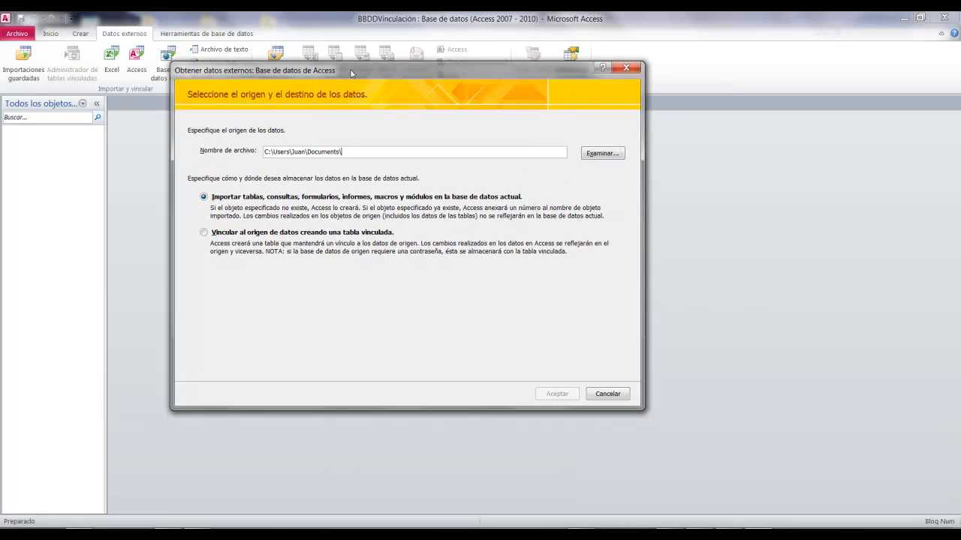
Step: Choose to link to the data source by creating a linked table instead of importing the objects
mouse_move(192, 179)
mouse_down()
mouse_move(195, 188)
mouse_move(476, 227)
mouse_move(563, 226)
mouse_up()
key(e)
mouse_move(184, 223)
mouse_down()
mouse_move(560, 290)
mouse_move(644, 292)
mouse_up()
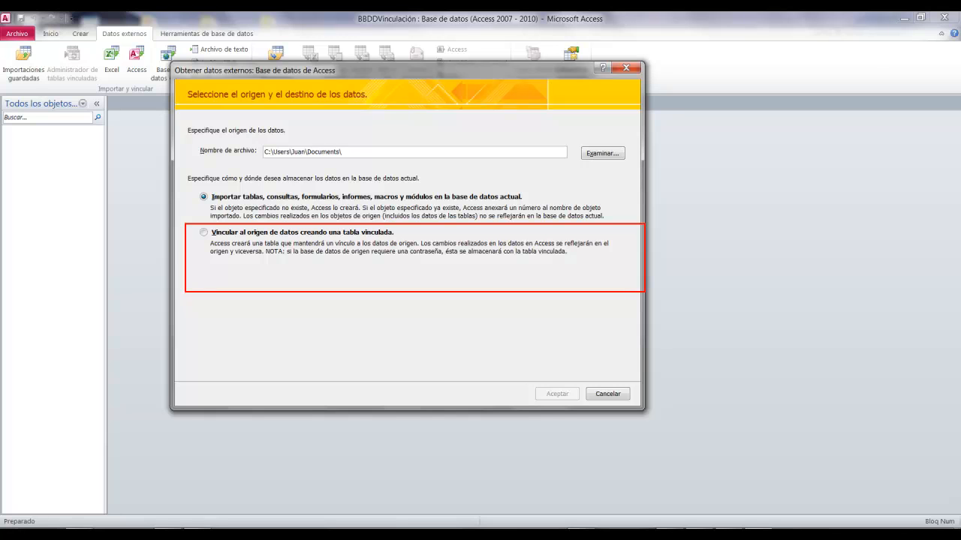
key(Escape)
click(204, 233)
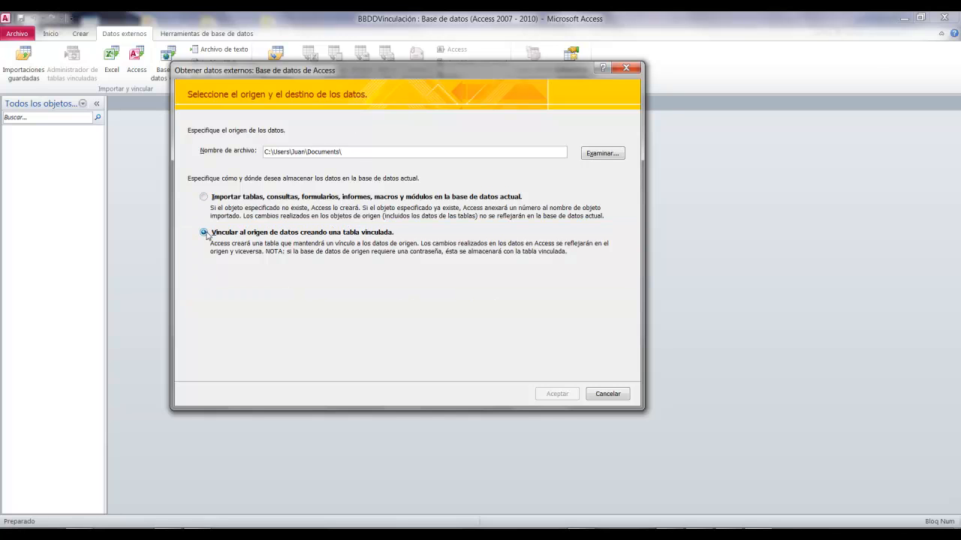
drag(591, 167, 551, 377)
key(Escape)
Step: Select GESTIÓN PEDIDOS .mdb in the desktop's Vinculación folder as the data source and confirm it
click(617, 154)
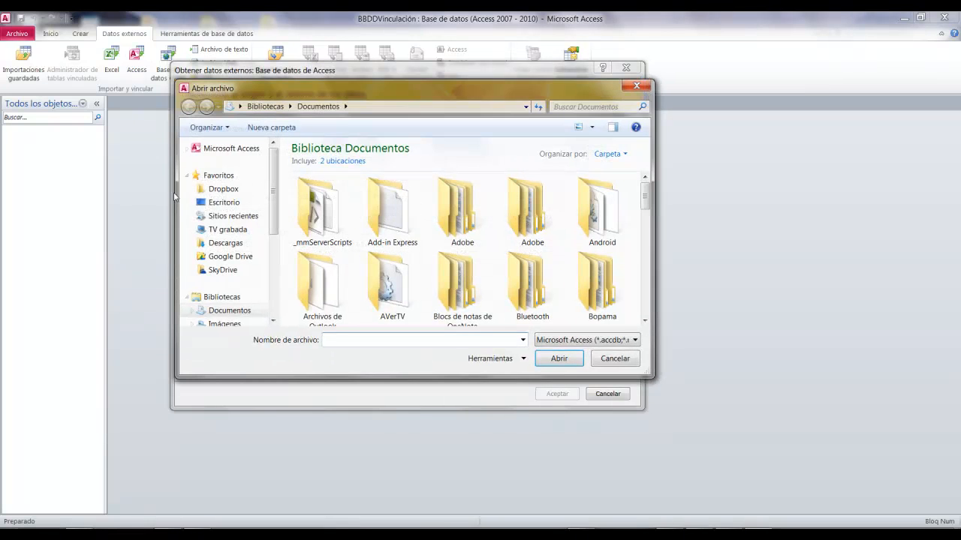
click(219, 202)
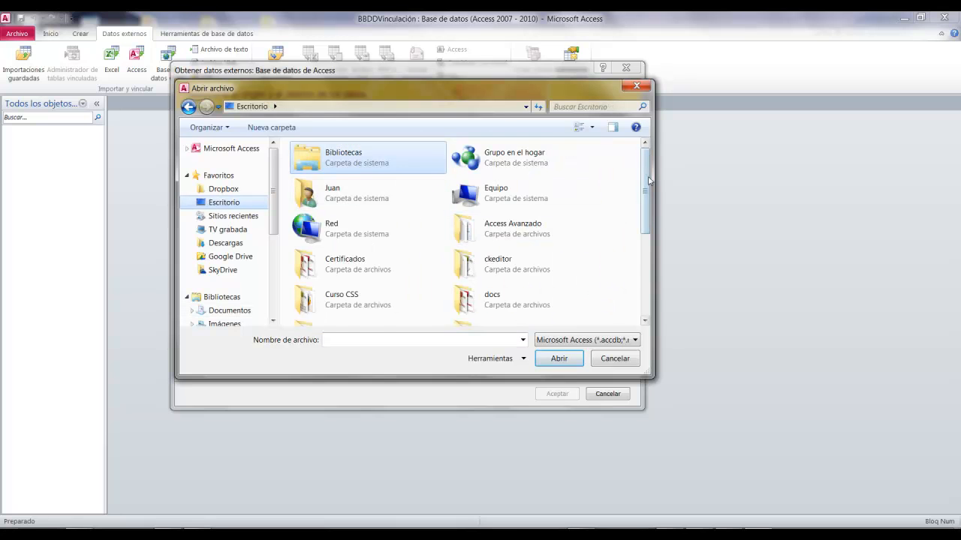
click(650, 248)
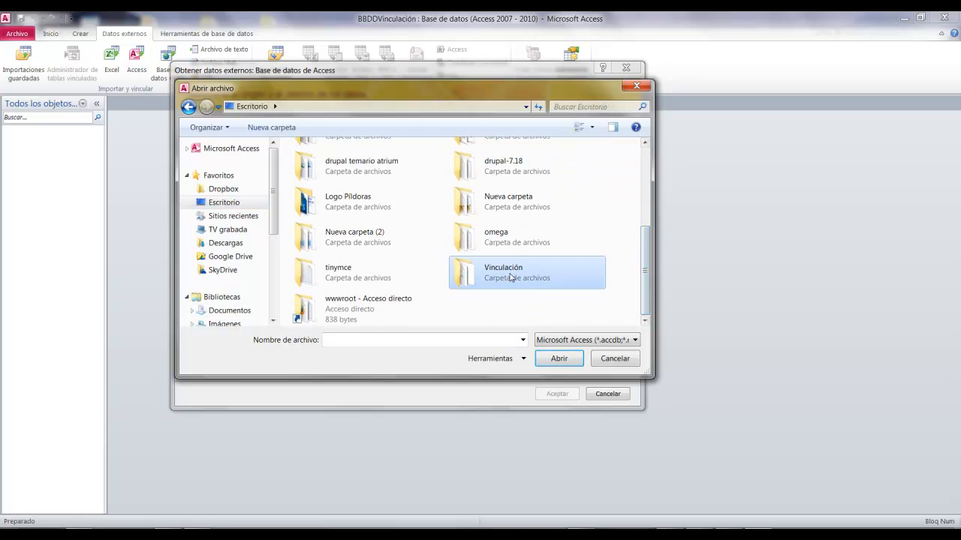
double_click(553, 279)
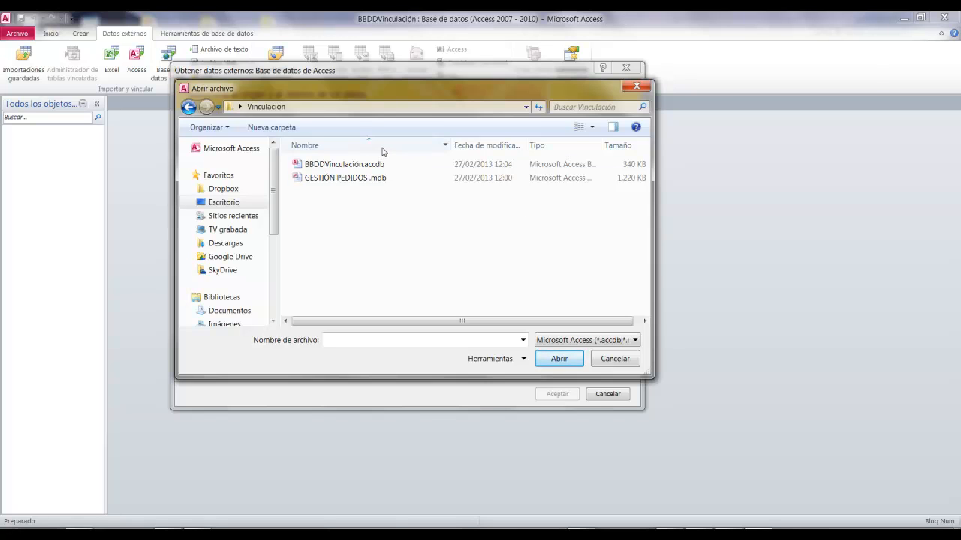
click(355, 183)
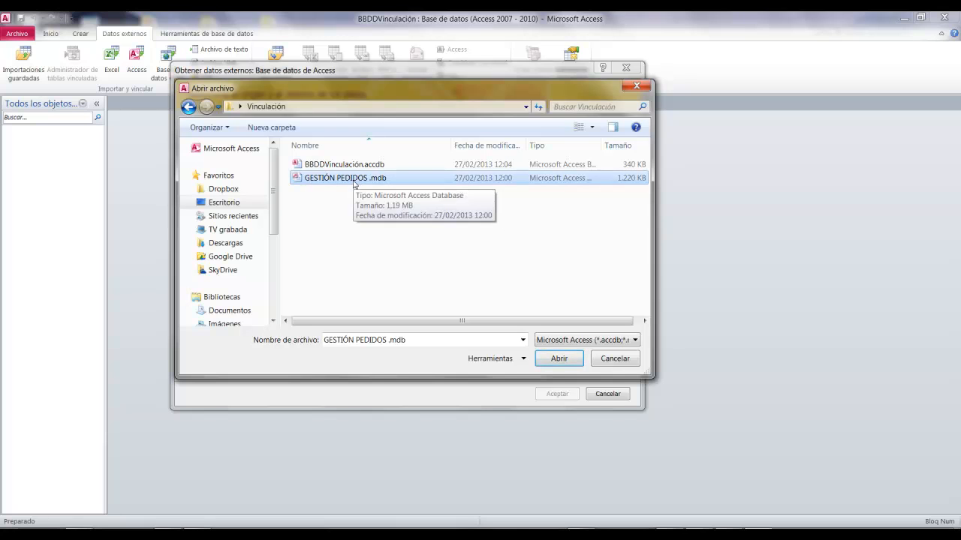
double_click(355, 181)
click(547, 393)
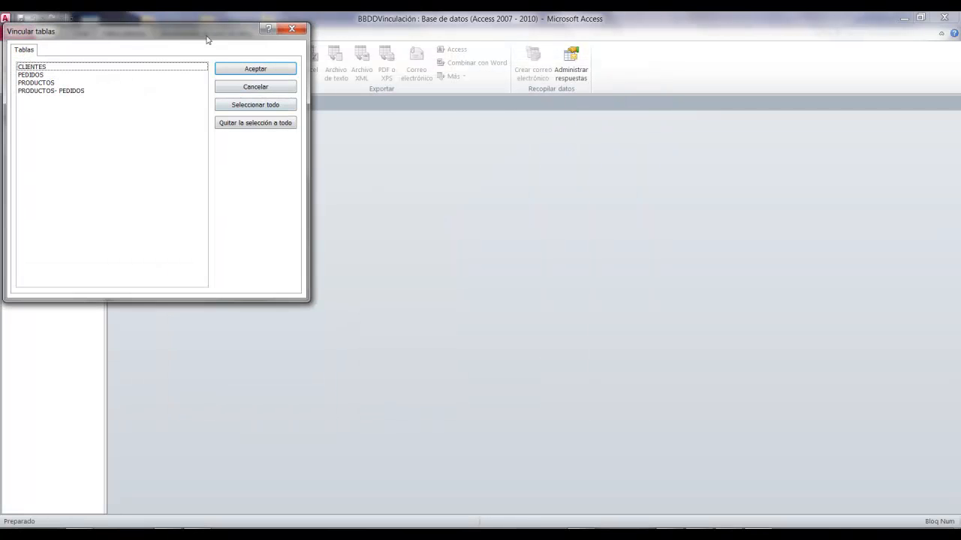
Step: Link the CLIENTES table from GESTIÓN PEDIDOS into the current database
drag(200, 38, 390, 81)
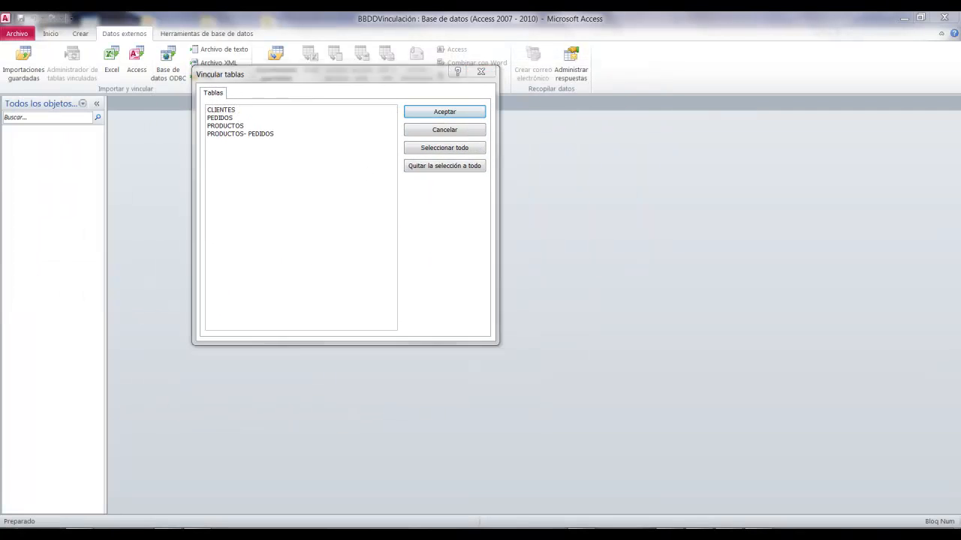
drag(200, 97, 289, 142)
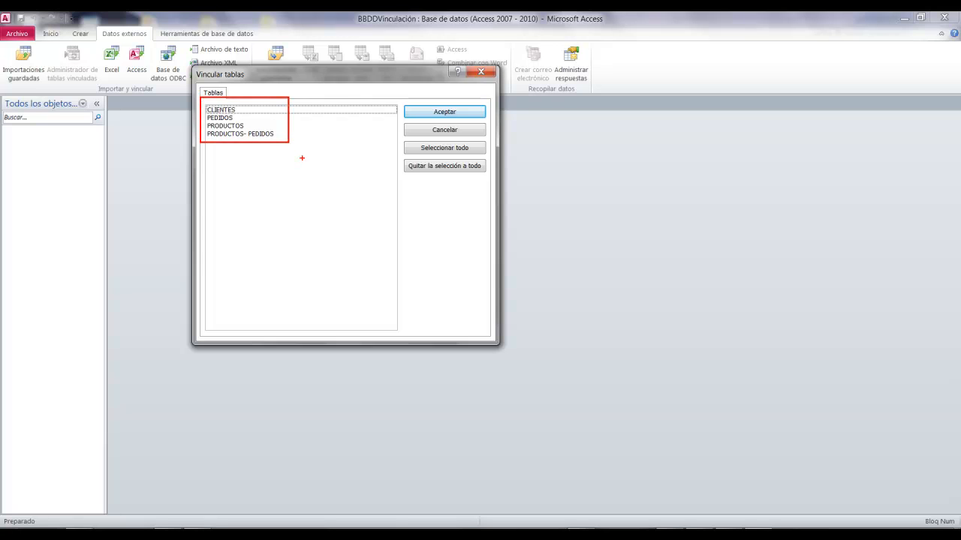
click(229, 112)
click(445, 112)
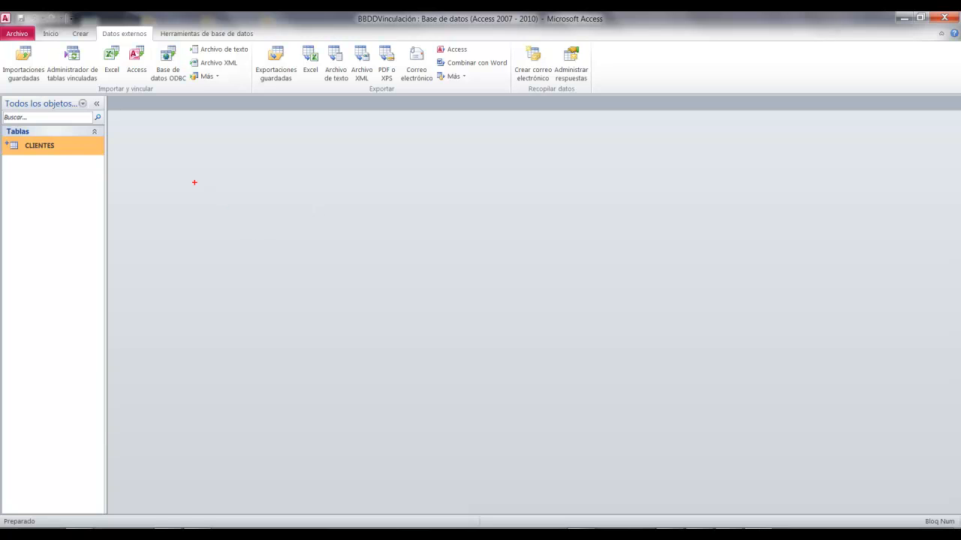
mouse_move(138, 159)
mouse_down()
mouse_move(529, 229)
mouse_move(815, 246)
mouse_up()
key(Escape)
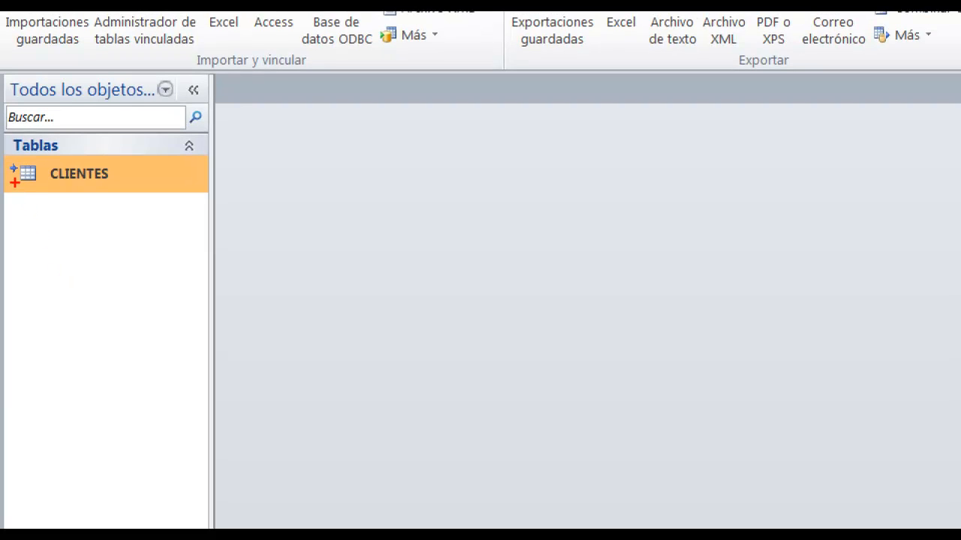
drag(15, 184, 112, 438)
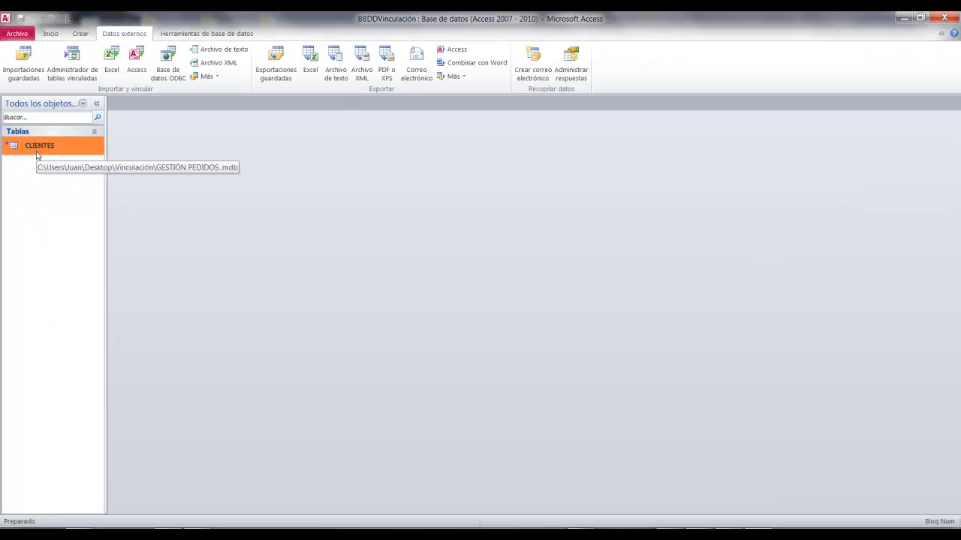
Step: Open the linked CLIENTES table and look through its records
double_click(134, 184)
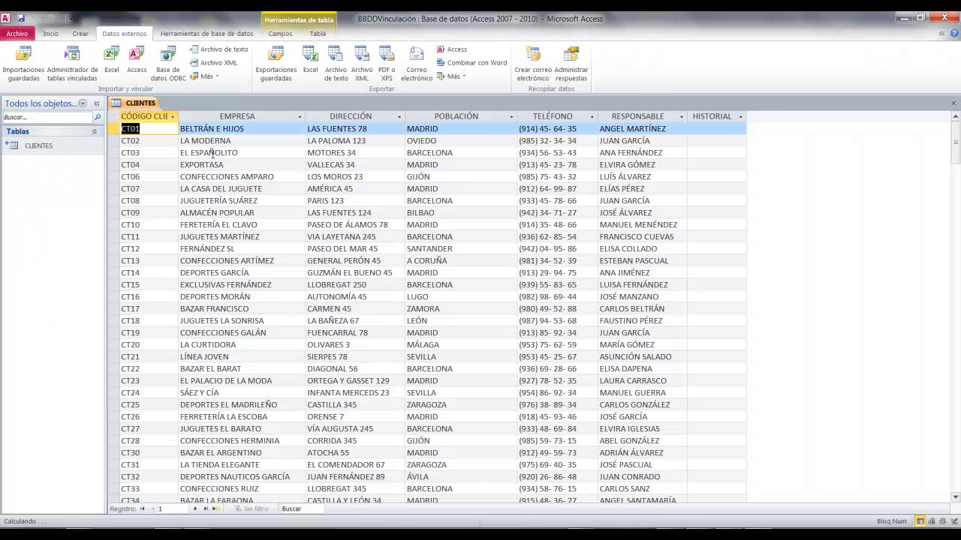
scroll(504, 278, down, 4)
scroll(502, 279, up, 4)
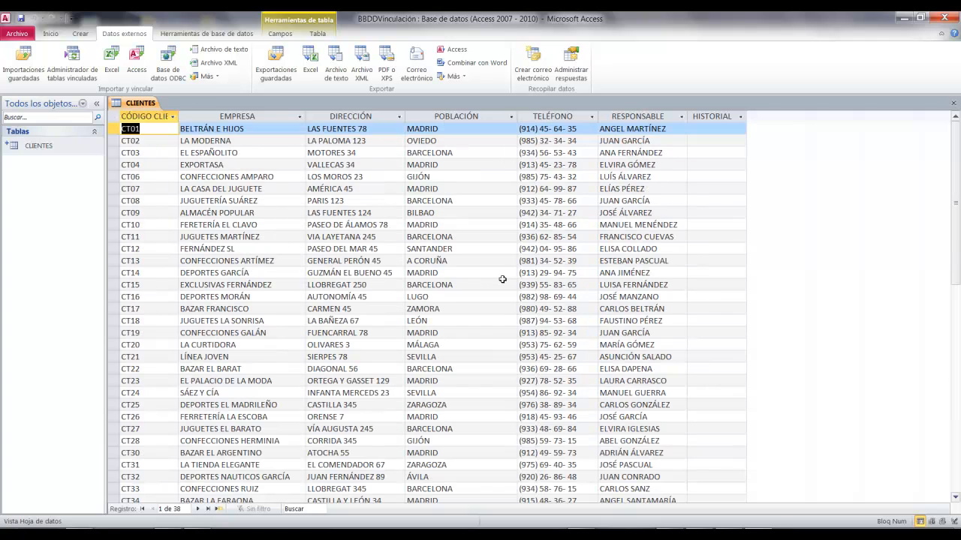
Step: Shorten the EMPRESA value of record CT01 to BELTRÁN, and close the table and the database
click(284, 132)
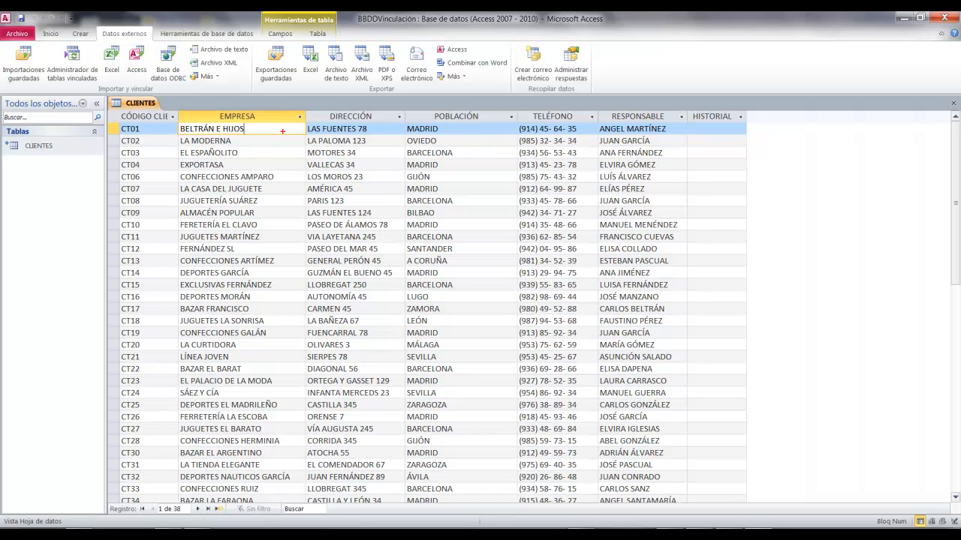
mouse_move(178, 119)
mouse_down()
mouse_move(283, 141)
mouse_move(295, 134)
mouse_up()
key(Escape)
key(BackSpace)
key(BackSpace)
key(BackSpace)
key(BackSpace)
key(BackSpace)
key(BackSpace)
key(BackSpace)
click(954, 102)
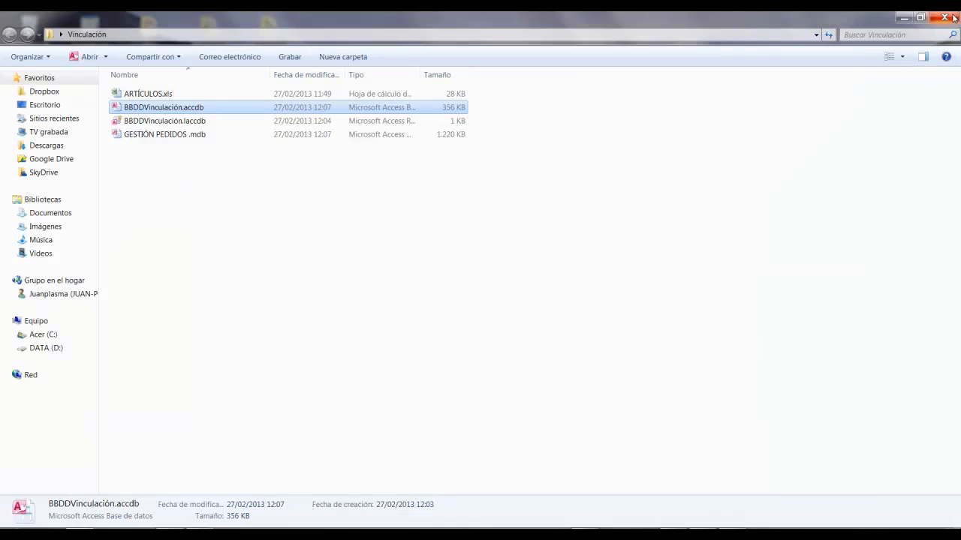
click(952, 17)
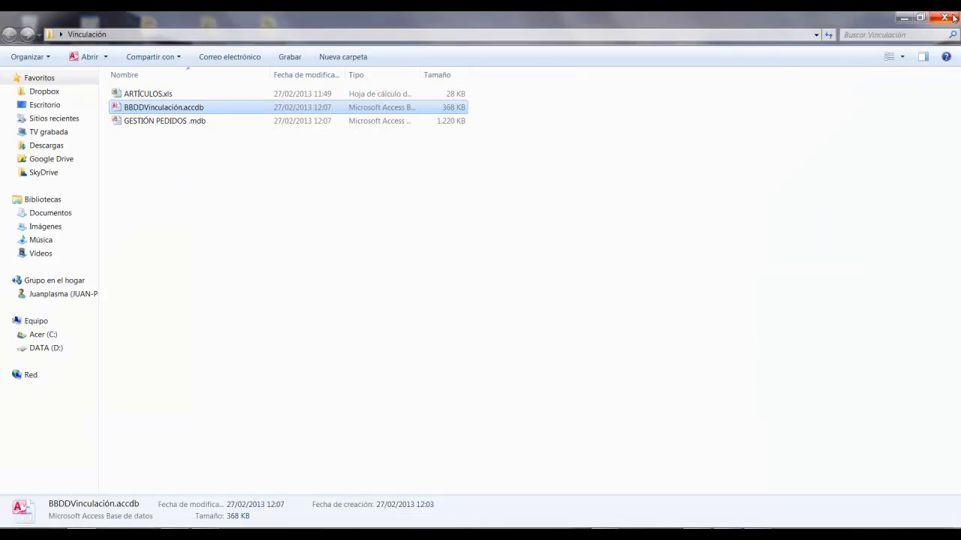
Step: Open the CLIENTES table in GESTIÓN PEDIDOS .mdb and check the EMPRESA value of record CT01
click(167, 120)
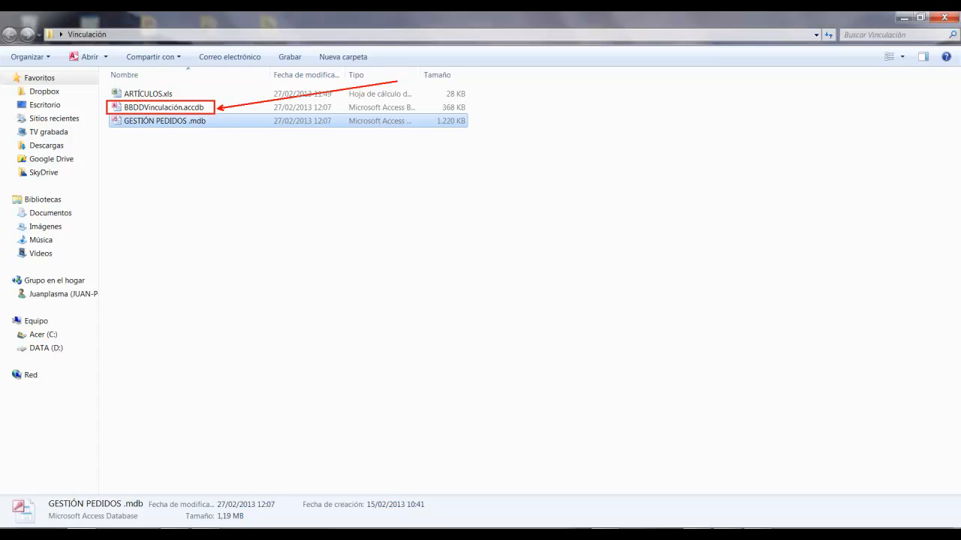
drag(175, 135, 436, 348)
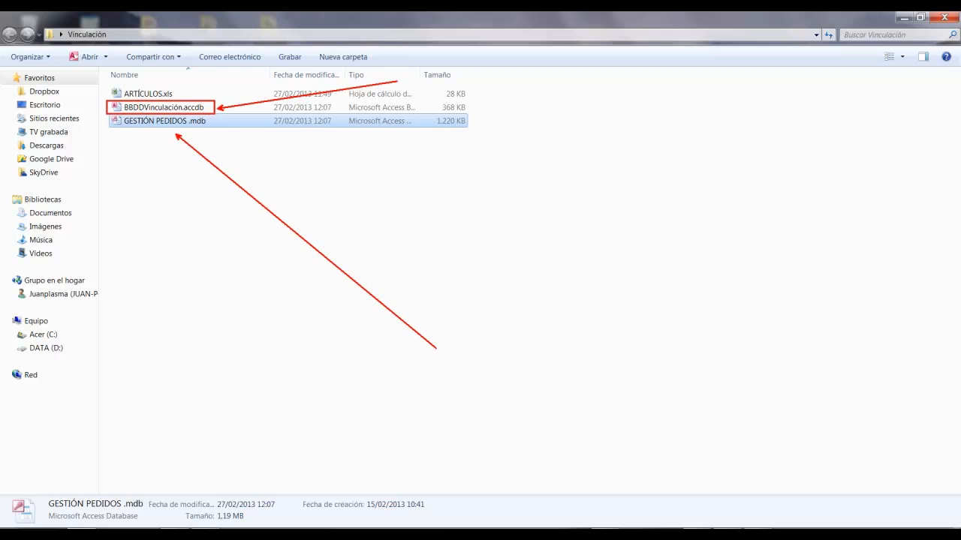
key(Escape)
double_click(166, 122)
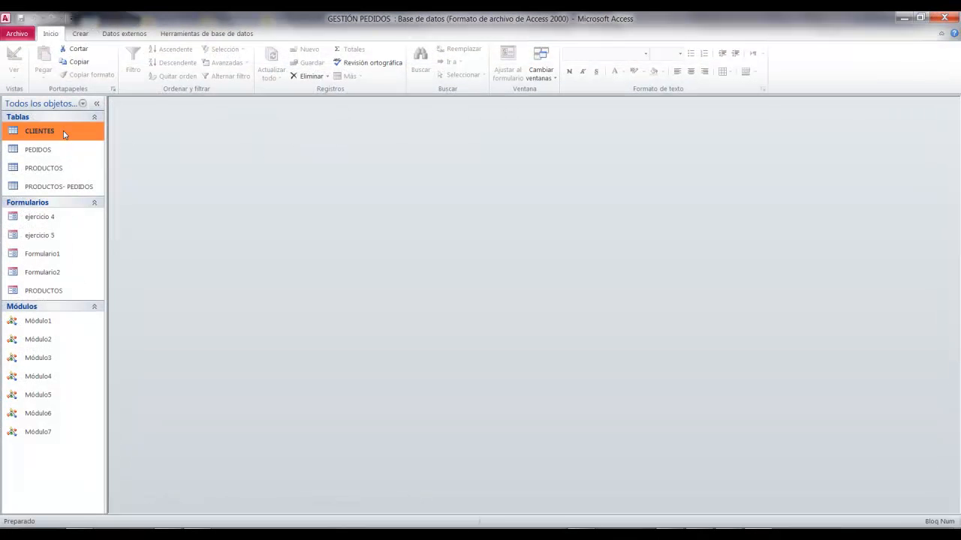
double_click(63, 130)
drag(174, 144, 315, 162)
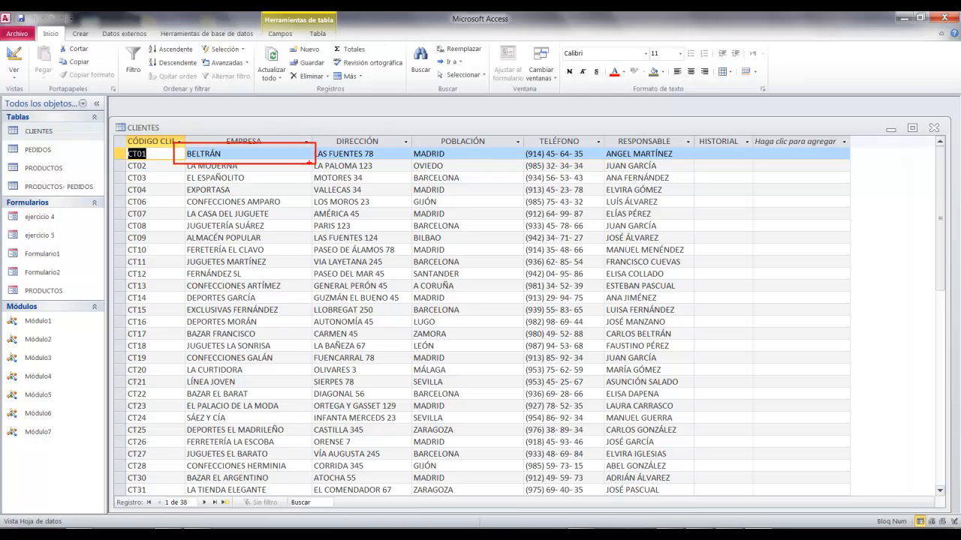
Step: Change the EMPRESA value of record CT01 to BELTRÁN E Hijos, and close the table and the database
click(239, 154)
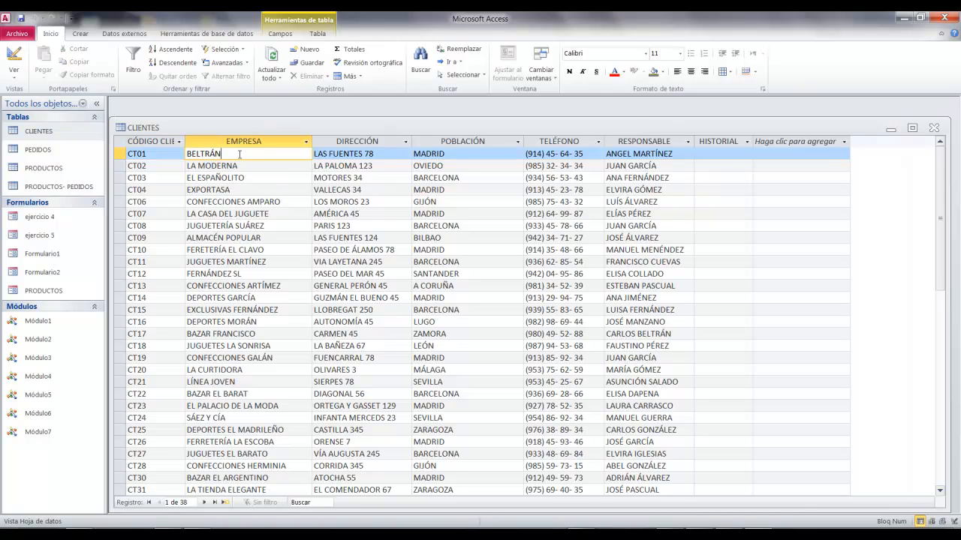
text(E Hijos)
click(933, 128)
click(943, 17)
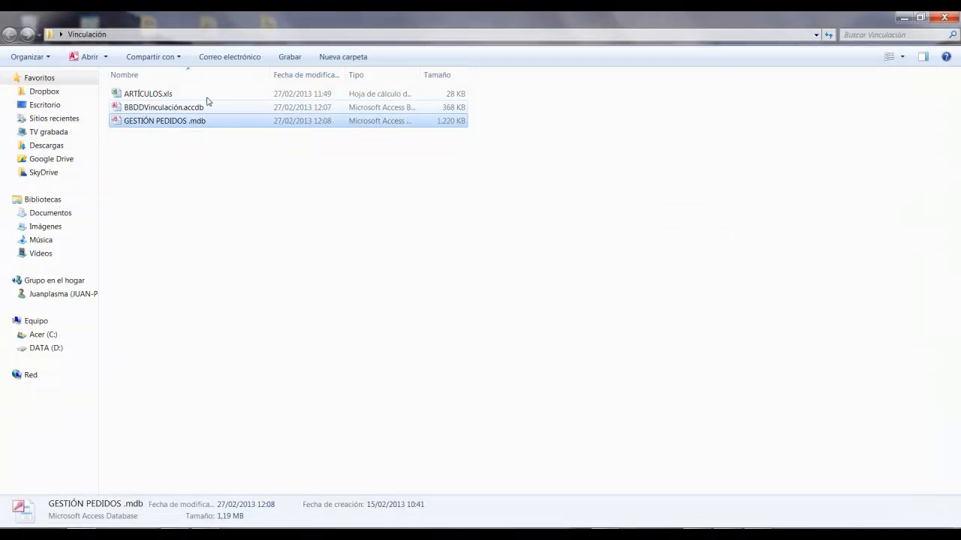
Step: Open the linked CLIENTES table in BBDDVinculación.accdb and check the EMPRESA value of record CT01
click(183, 107)
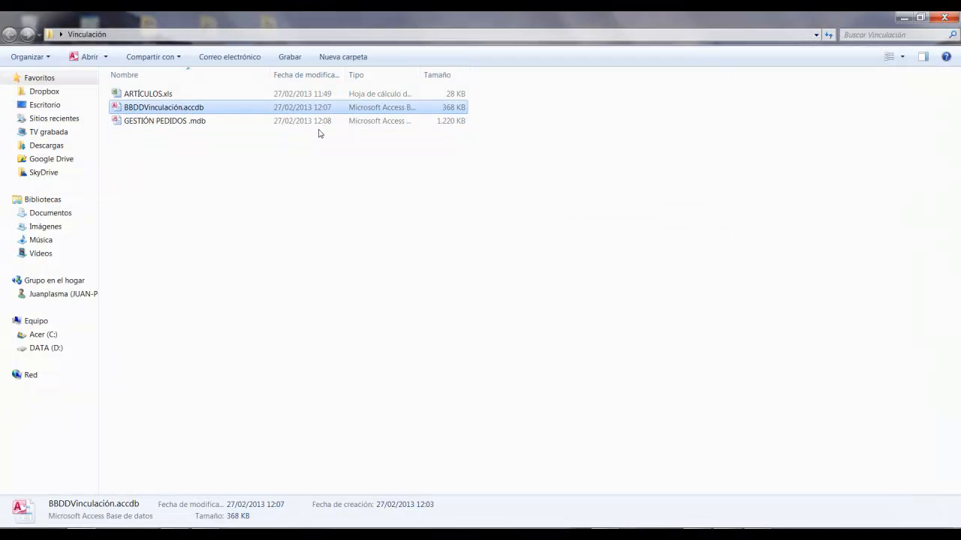
double_click(171, 109)
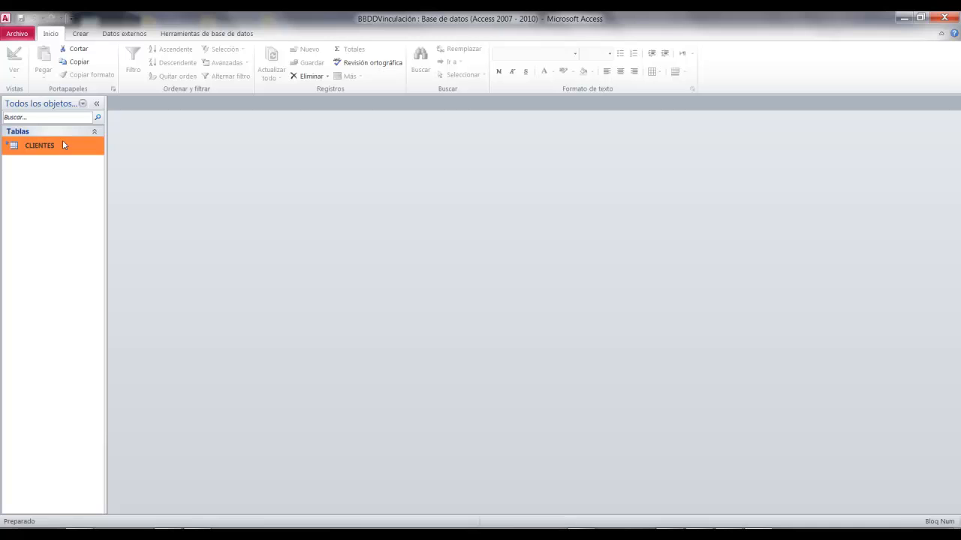
double_click(62, 142)
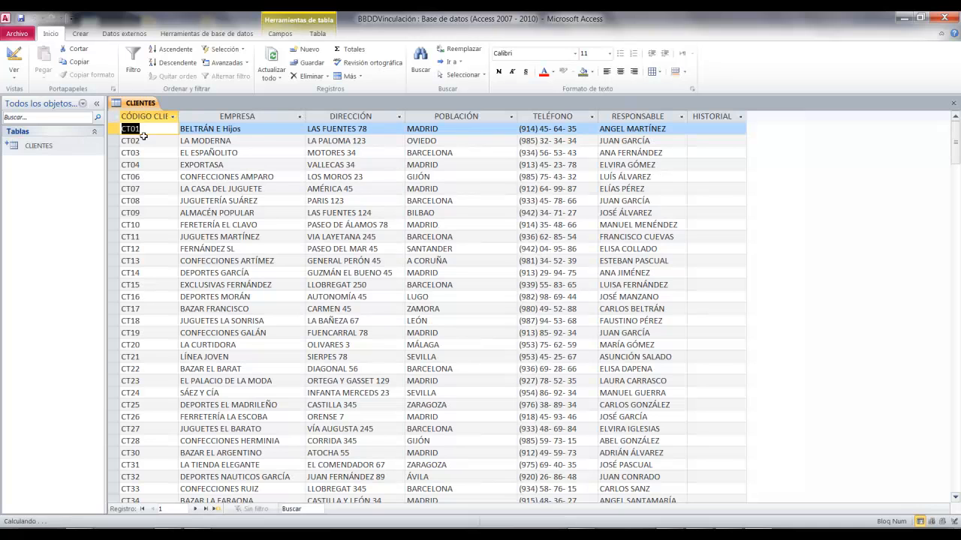
click(262, 132)
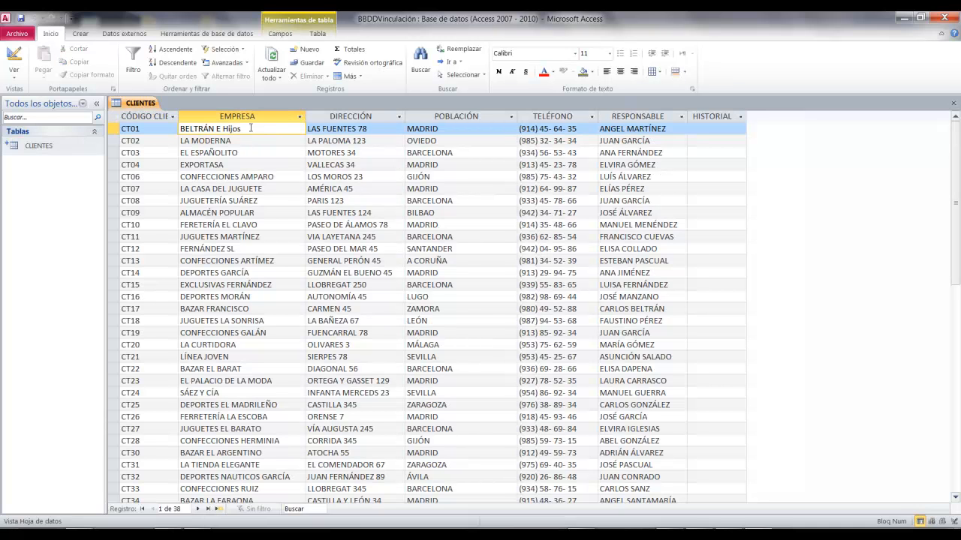
drag(267, 130, 195, 130)
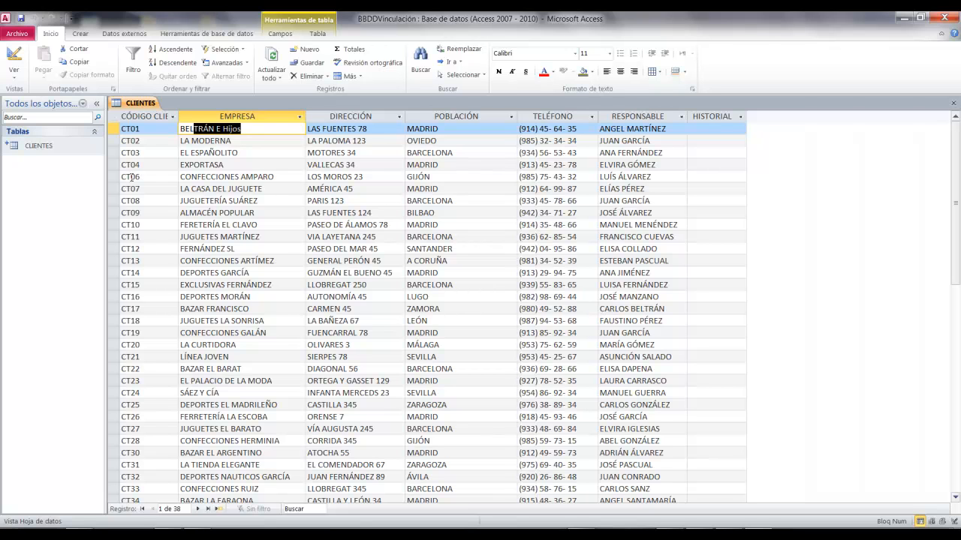
Step: Delete records CT01 to CT03 from the linked CLIENTES table and close the database
drag(117, 129, 117, 152)
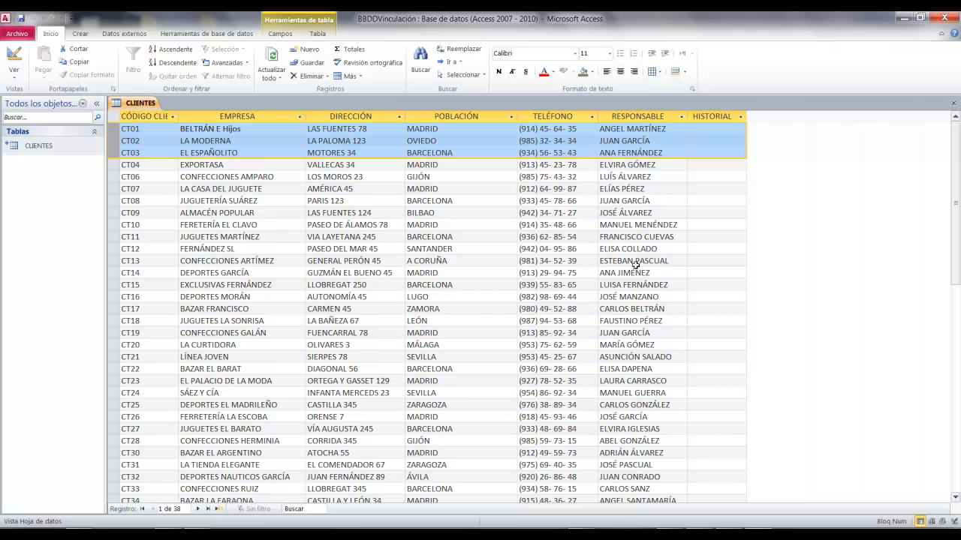
key(Delete)
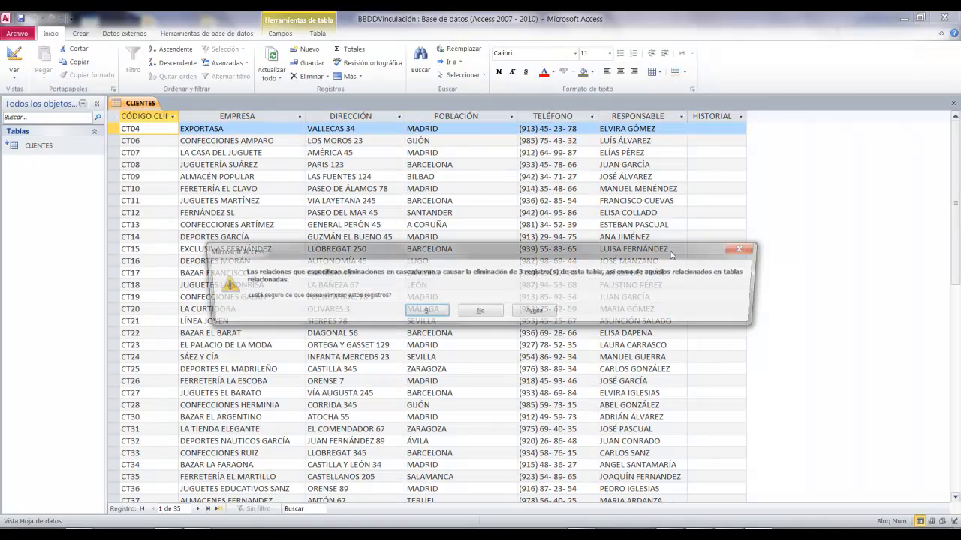
click(425, 310)
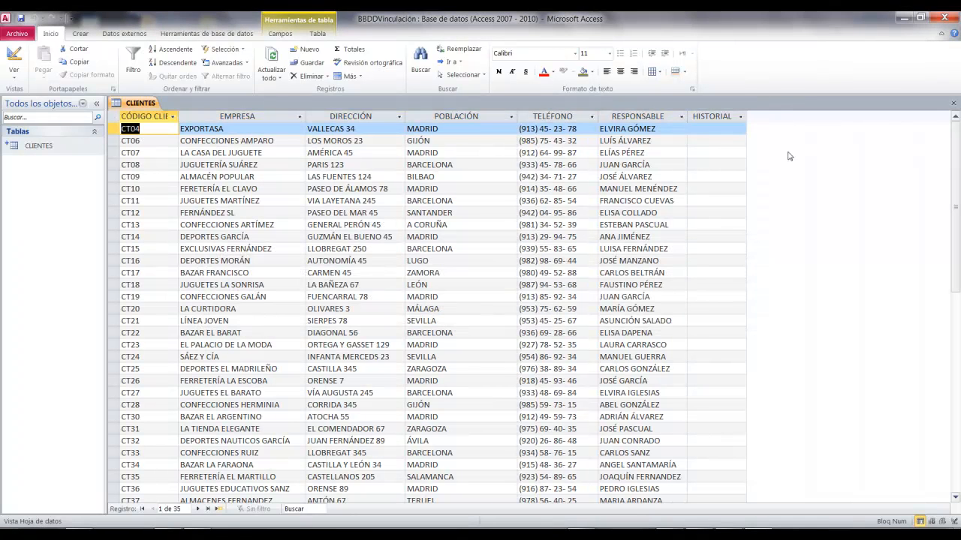
click(943, 17)
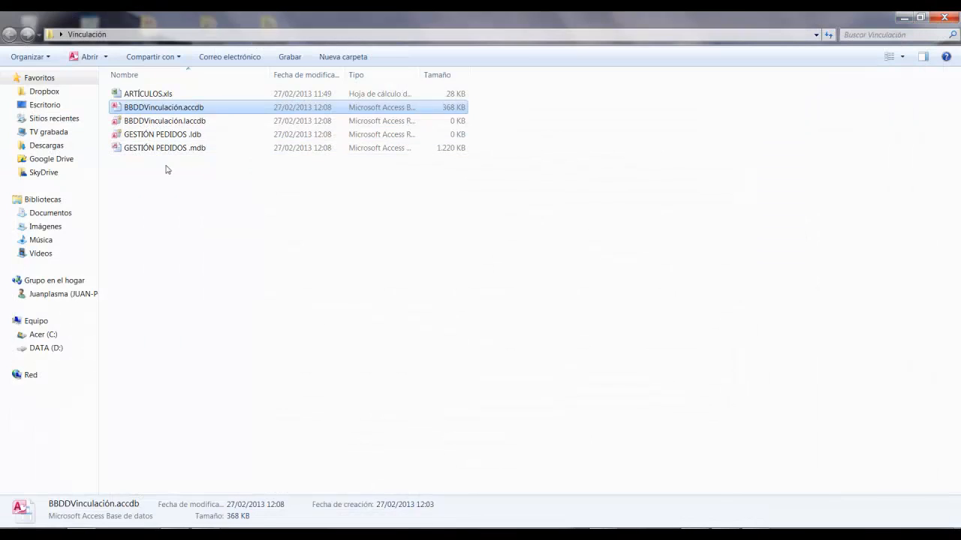
Step: Add record CT41 with EMPRESA "Ejemplo de empresa" to the CLIENTES table in GESTIÓN PEDIDOS .mdb, and close the database
double_click(154, 123)
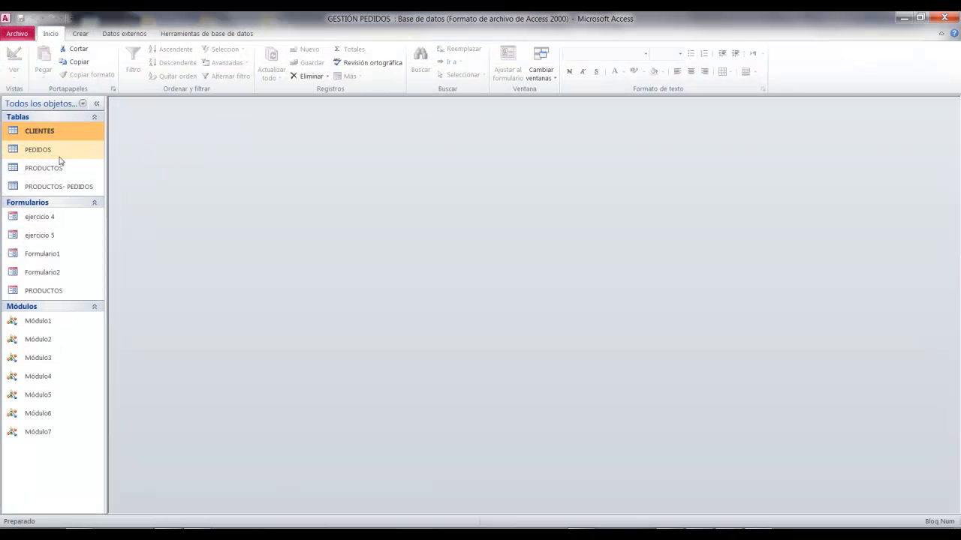
double_click(41, 131)
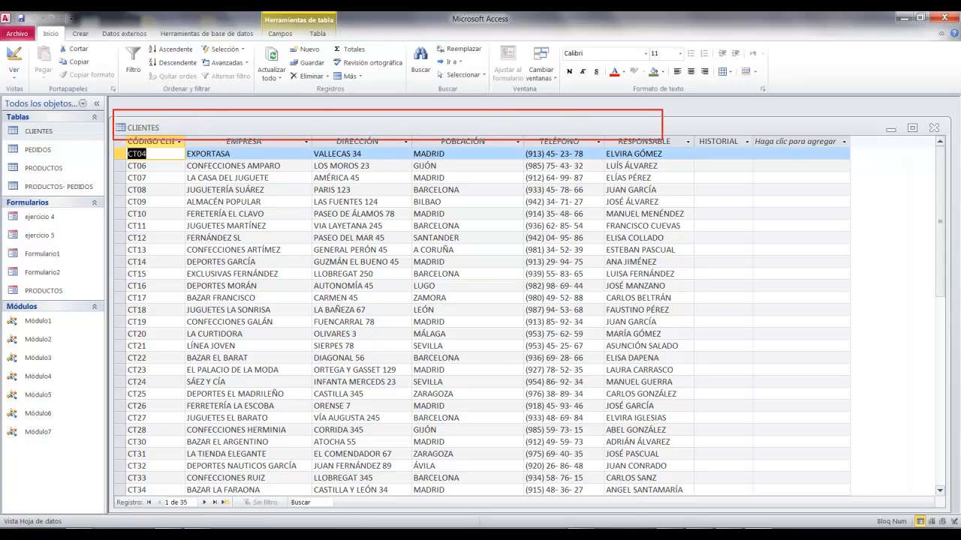
scroll(192, 344, down, 4)
click(153, 430)
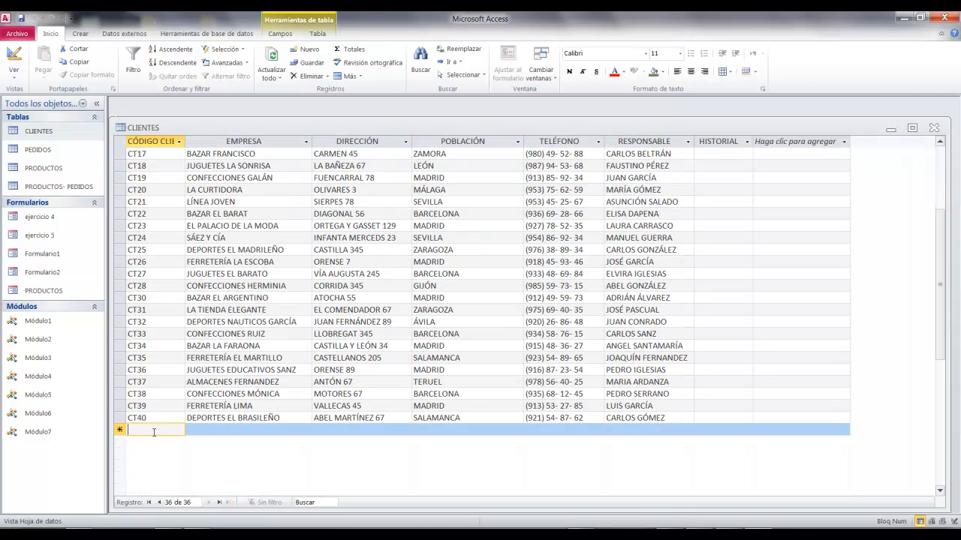
text(CT41)
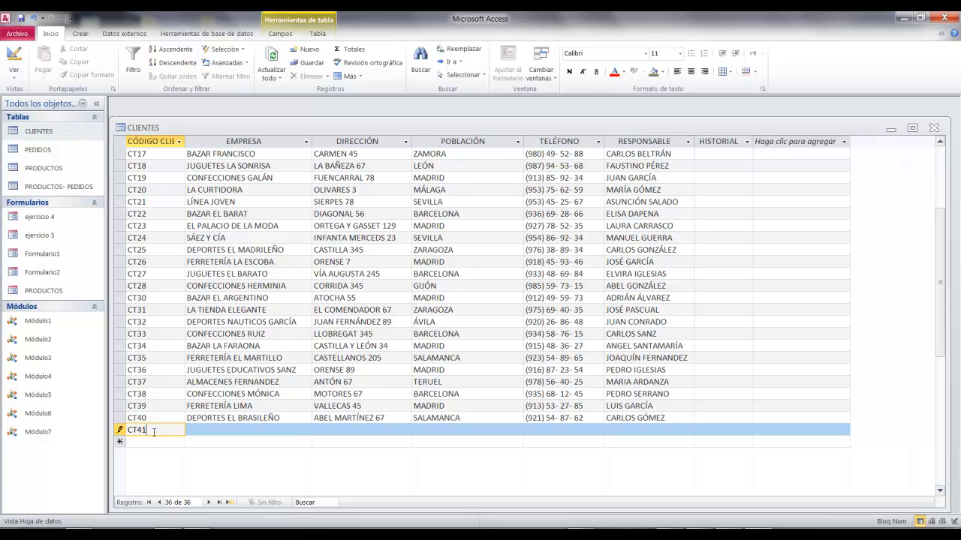
key(Tab)
text(Ejemplo de empresa)
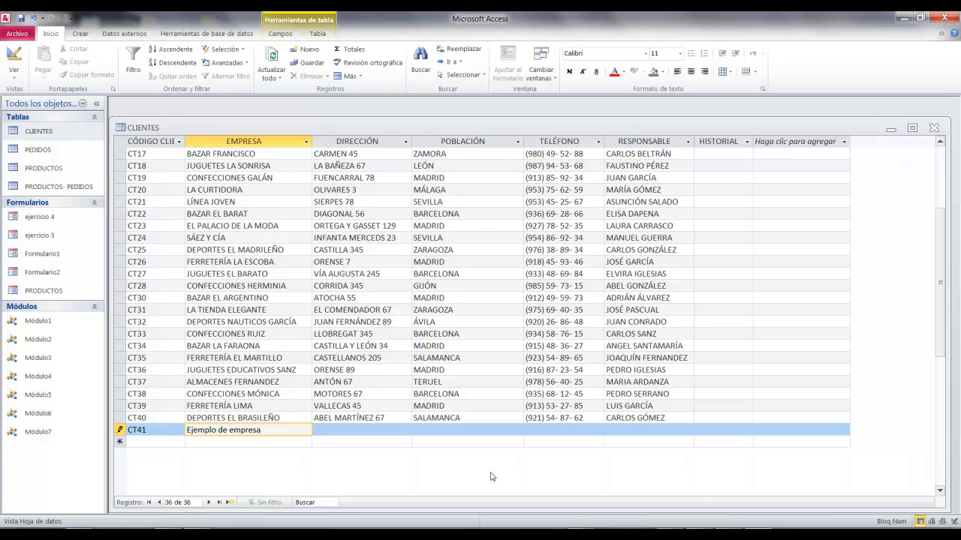
click(947, 17)
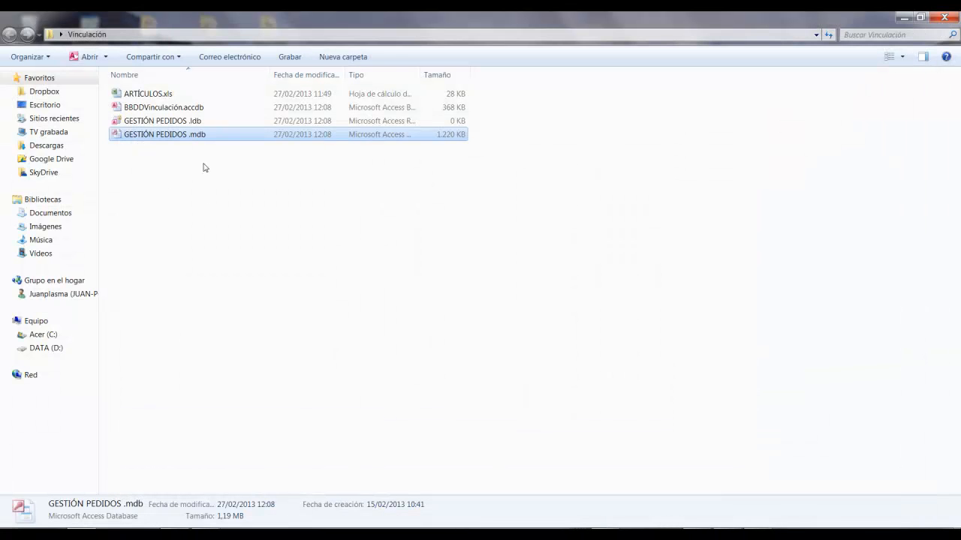
Step: Open the linked CLIENTES table in BBDDVinculación.accdb and check its last rows for record CT41
double_click(165, 108)
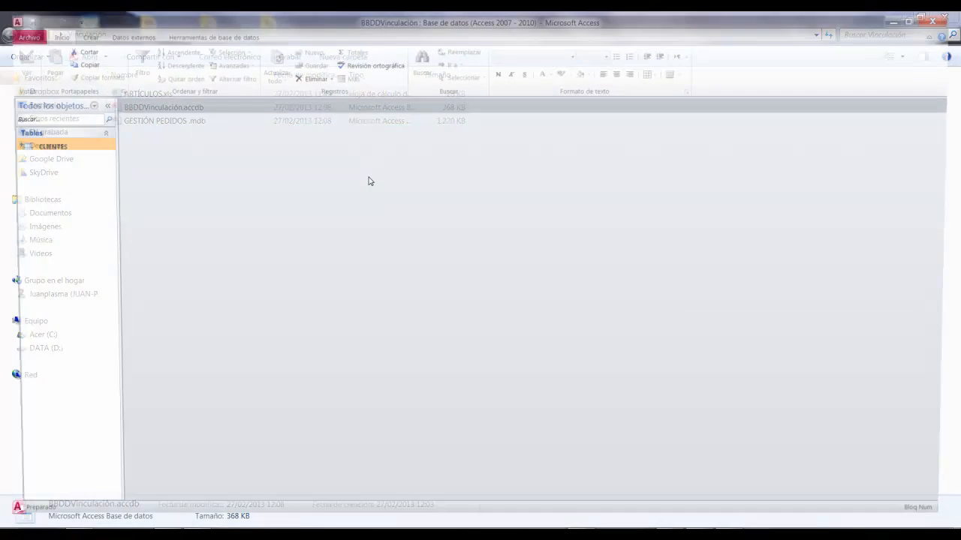
double_click(57, 151)
scroll(331, 308, down, 5)
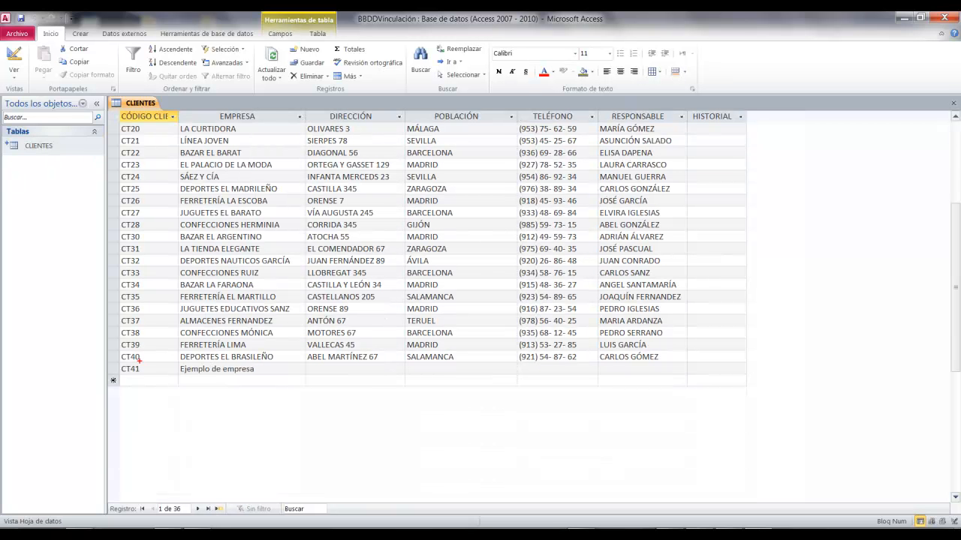
drag(107, 360, 756, 374)
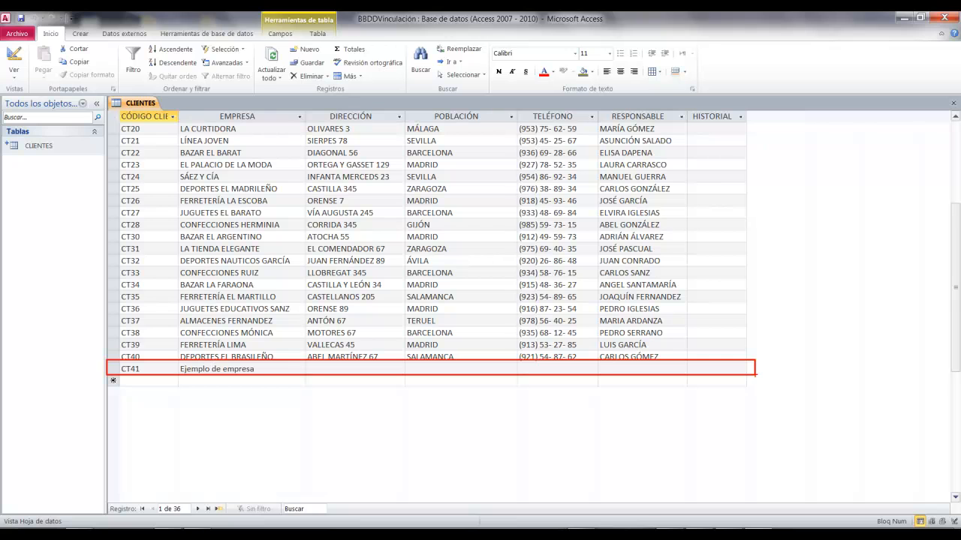
scroll(282, 345, up, 5)
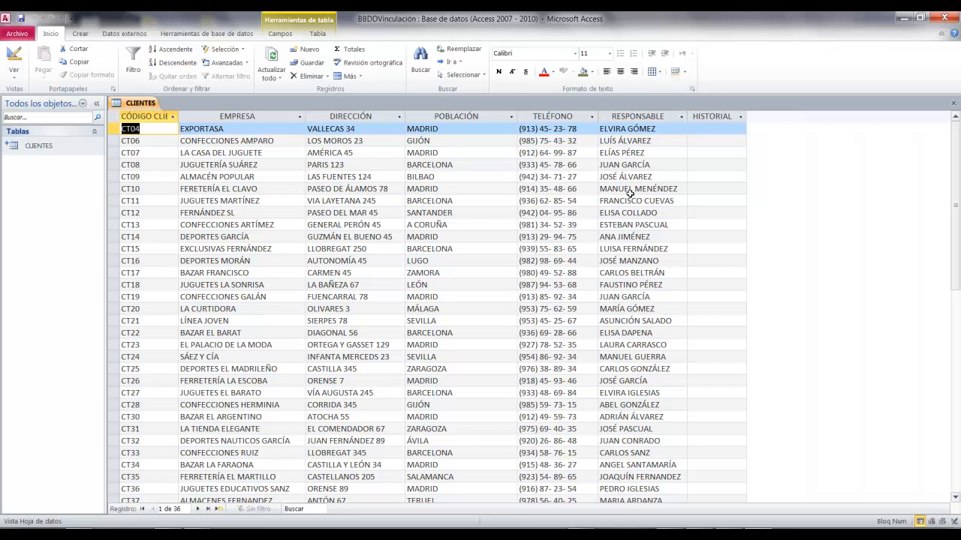
Step: Open the linked CLIENTES table's design despite the warning and try to add a Memo field named Observaciones
click(13, 60)
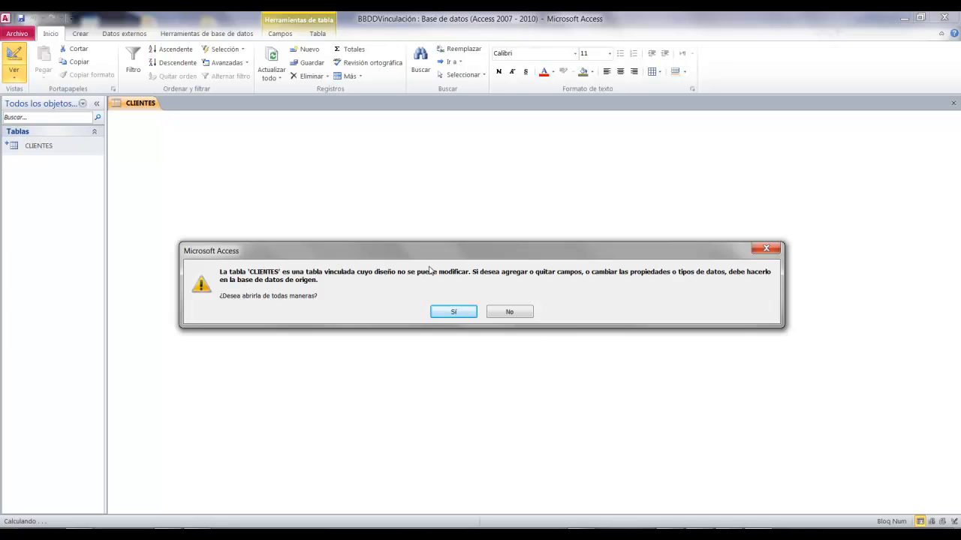
drag(433, 253, 428, 167)
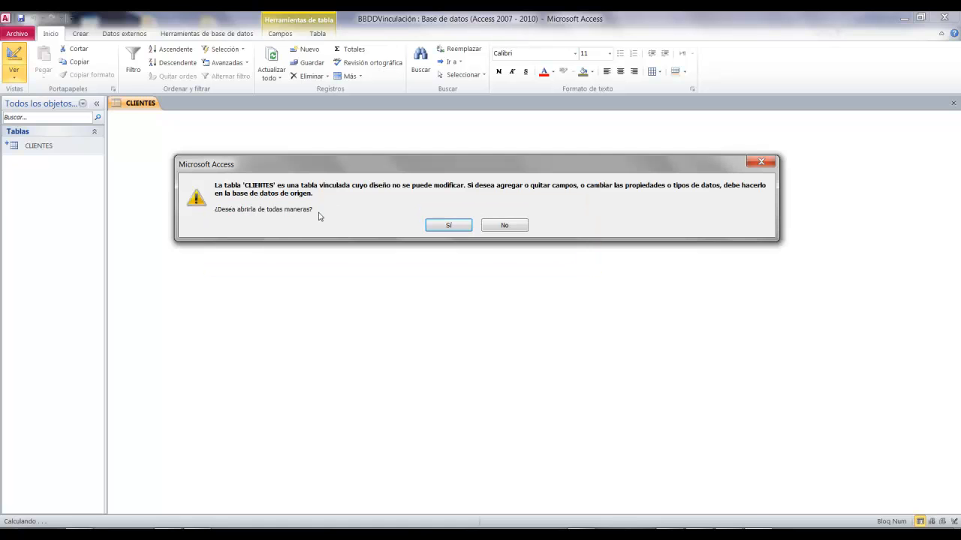
click(443, 226)
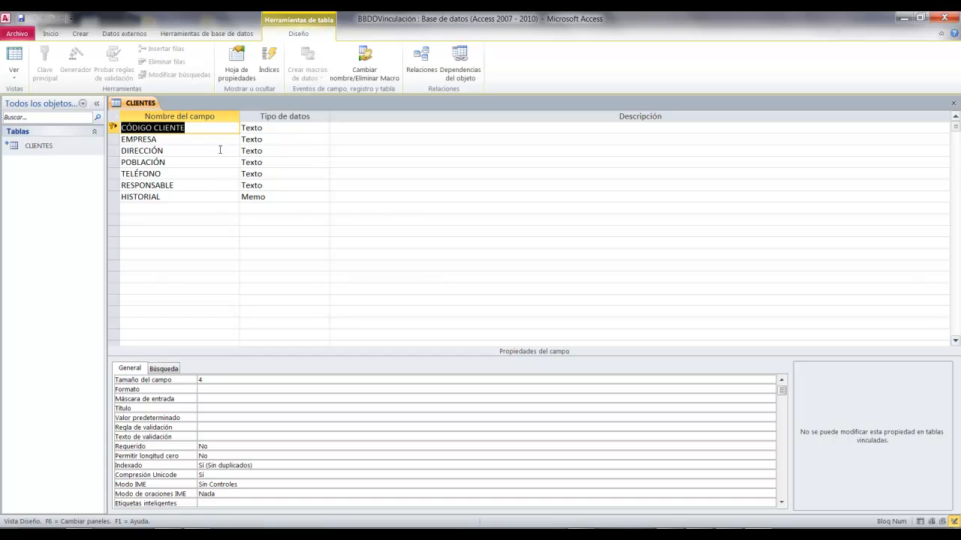
click(196, 208)
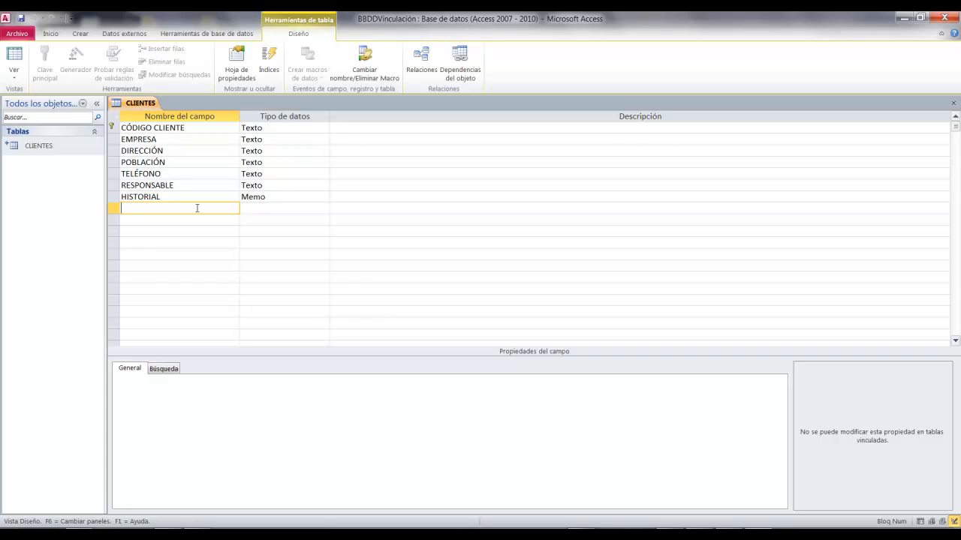
text(Observaciones)
key(Tab)
click(324, 208)
click(310, 228)
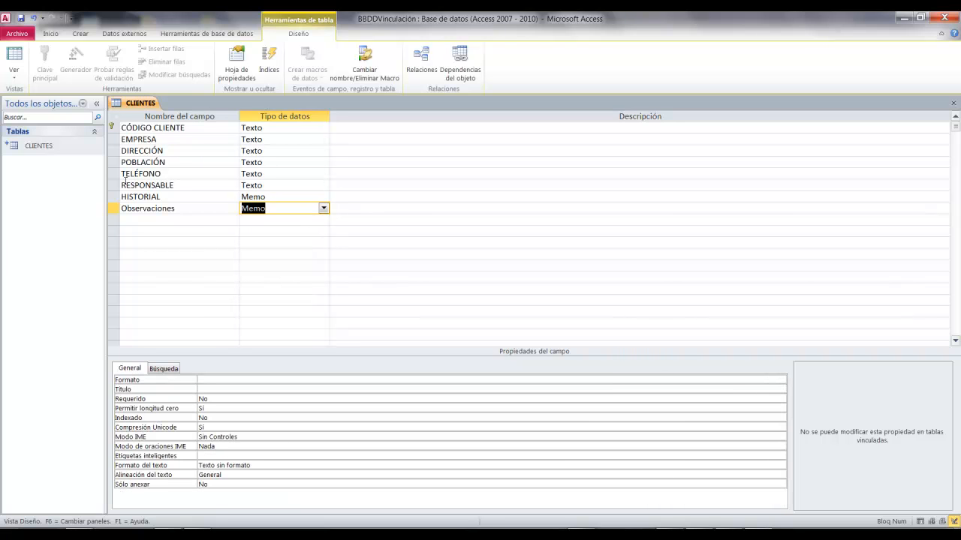
Step: Return the linked CLIENTES table to its datasheet, agreeing to save the design and to continue past the linked-table warning
click(13, 58)
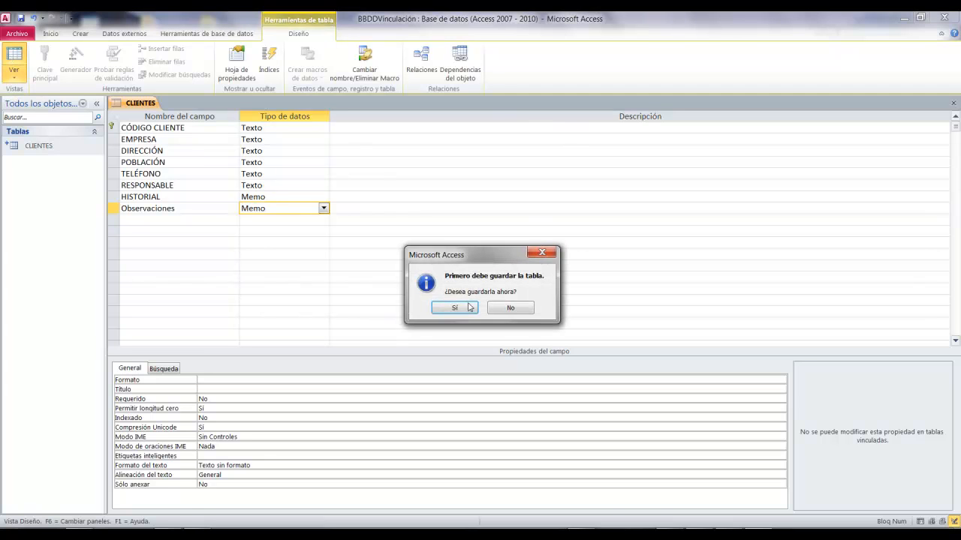
drag(476, 262, 282, 133)
click(269, 179)
drag(390, 250, 416, 175)
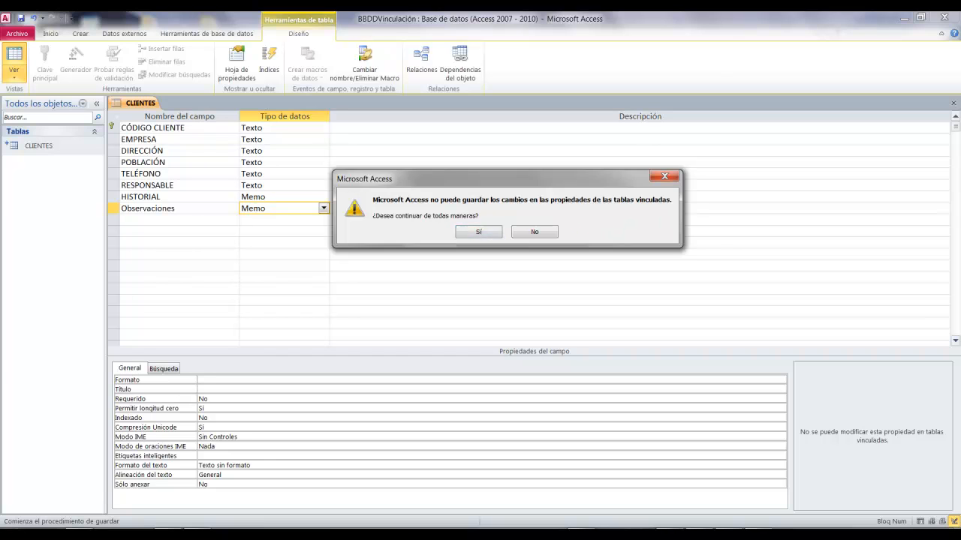
drag(430, 208, 525, 207)
click(493, 234)
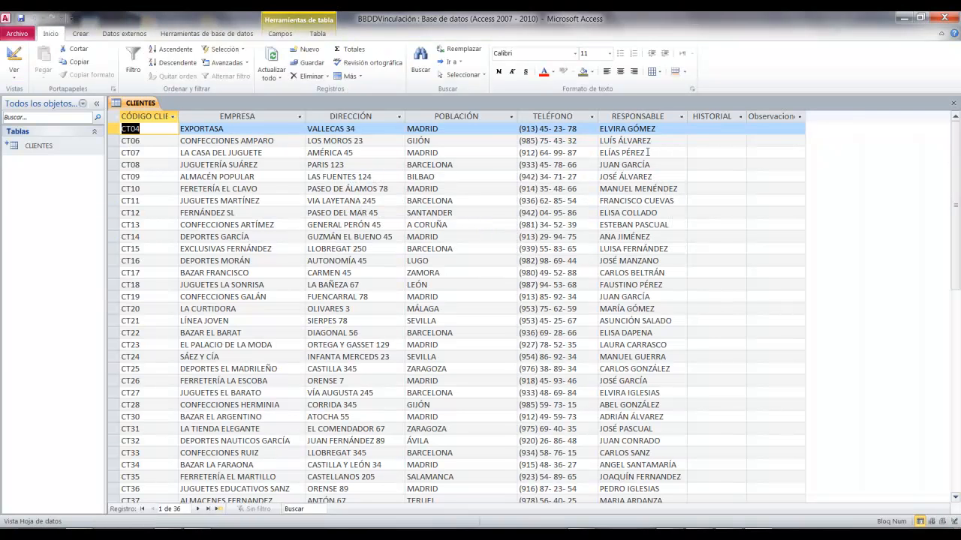
Step: Try to enter text in the Observaciones column of the linked CLIENTES table, and close and reopen the table
mouse_move(735, 107)
mouse_down()
mouse_move(836, 419)
mouse_move(848, 509)
mouse_up()
key(Escape)
click(776, 129)
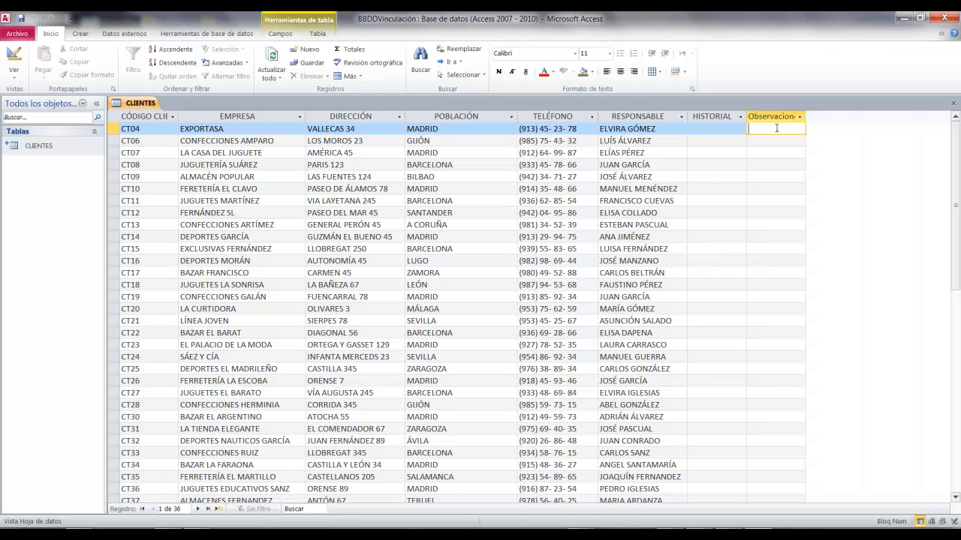
key(a)
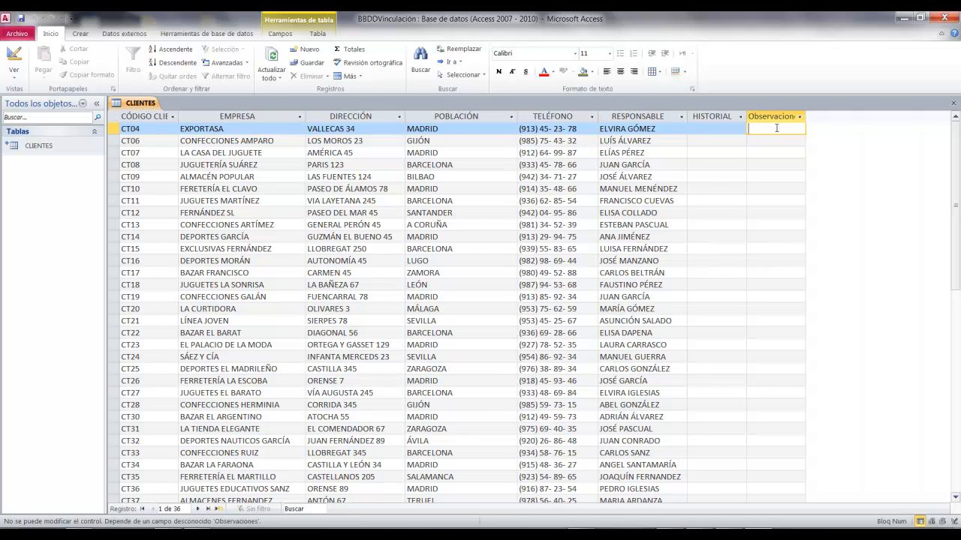
click(776, 141)
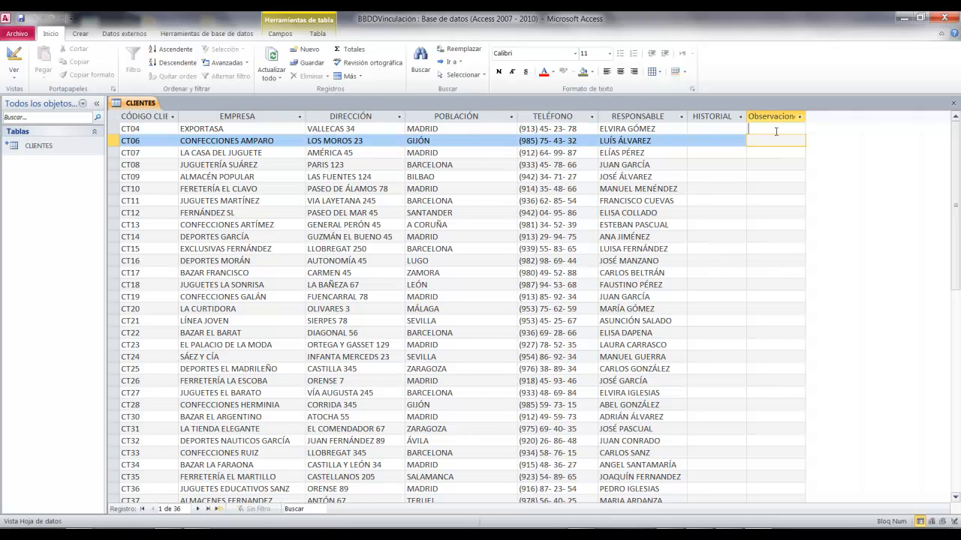
click(777, 131)
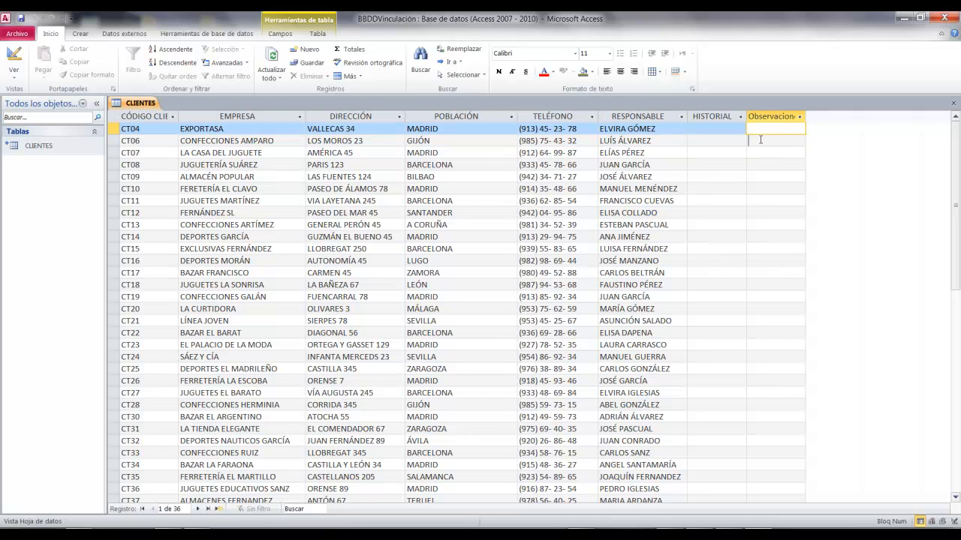
click(763, 142)
click(763, 152)
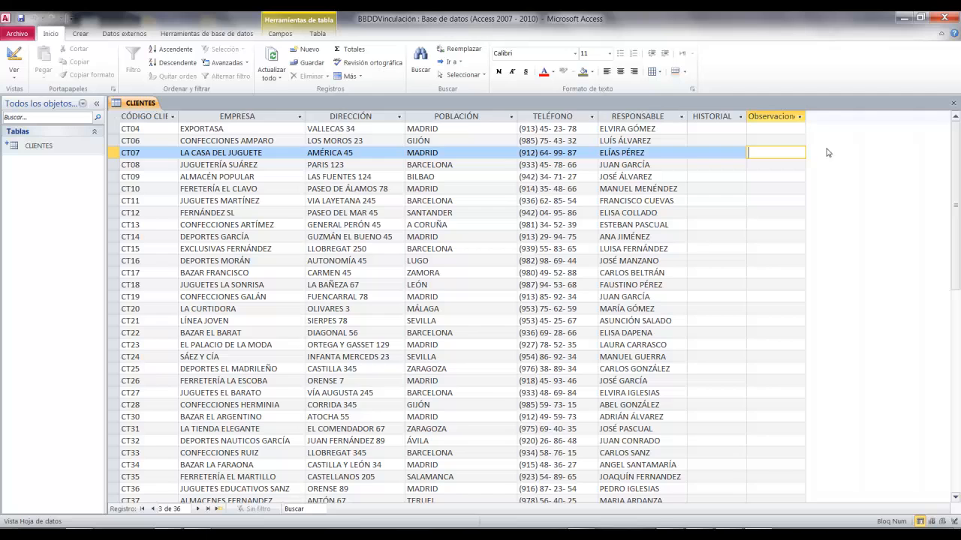
click(954, 103)
double_click(52, 144)
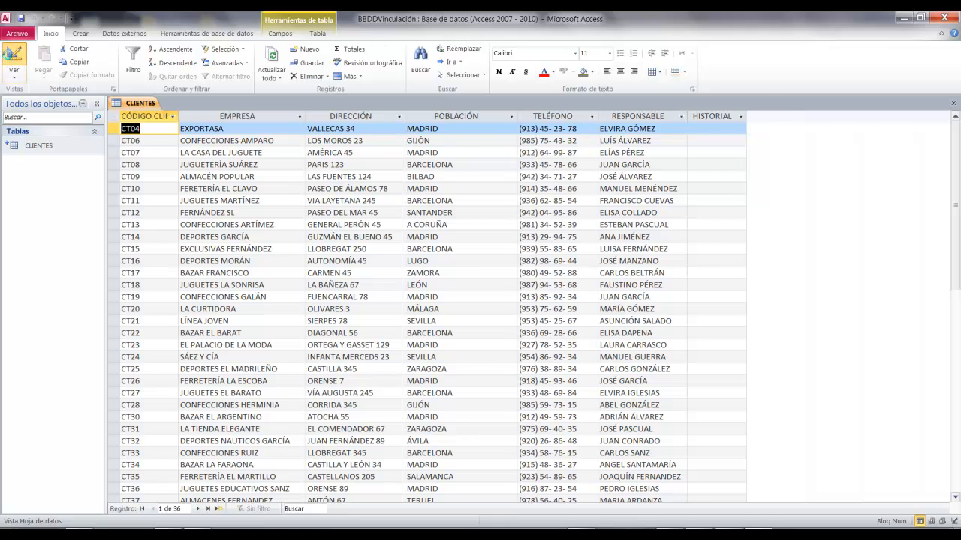
Step: Open the linked CLIENTES table's design despite the warning, check its field list, and close the database
click(10, 58)
click(449, 314)
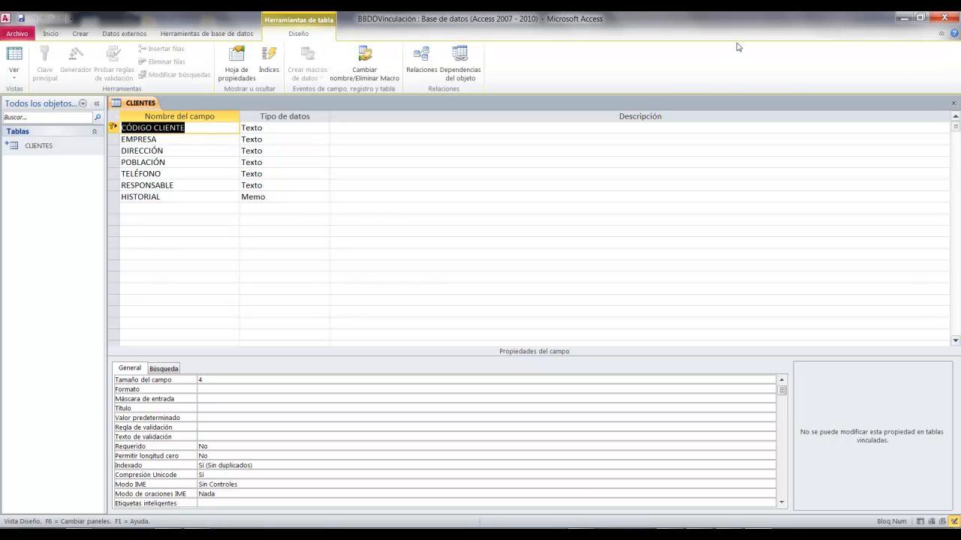
click(952, 18)
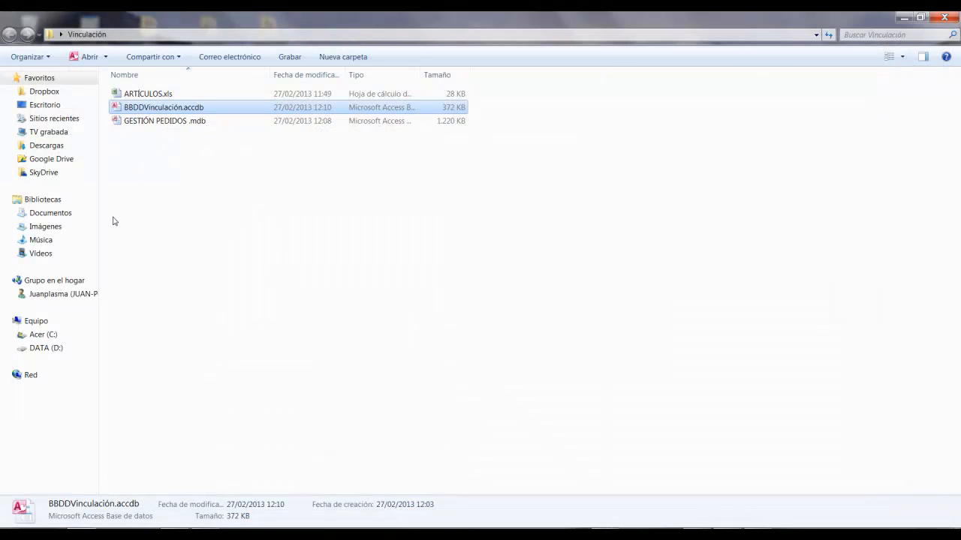
Step: Open the source CLIENTES table's design in GESTIÓN PEDIDOS .mdb and add a Memo field named Observaciones
click(149, 123)
double_click(149, 122)
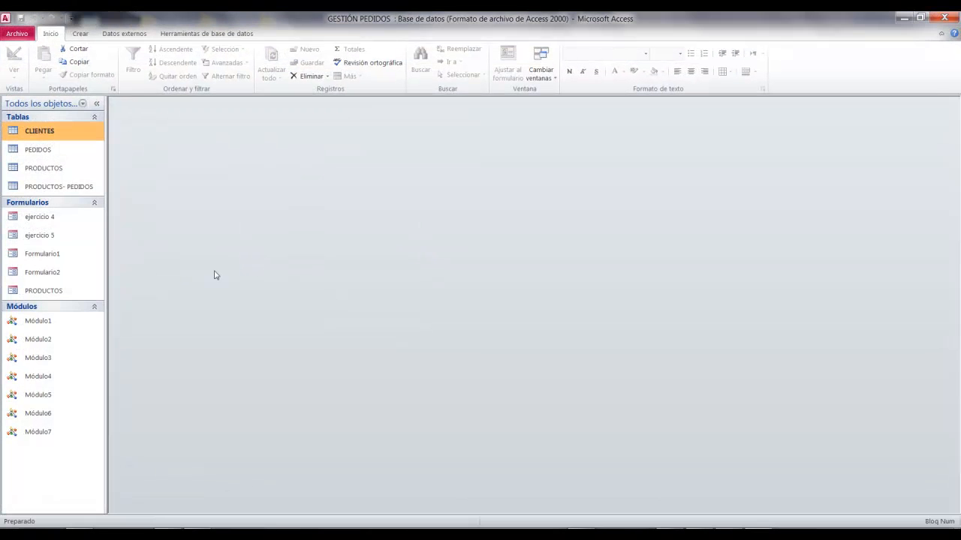
right_click(67, 139)
click(93, 156)
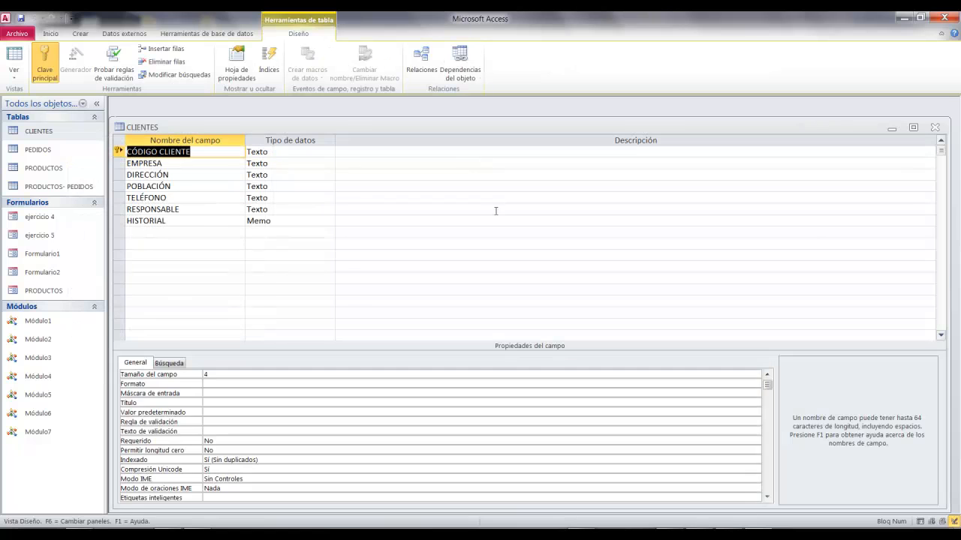
click(192, 232)
text(Ob)
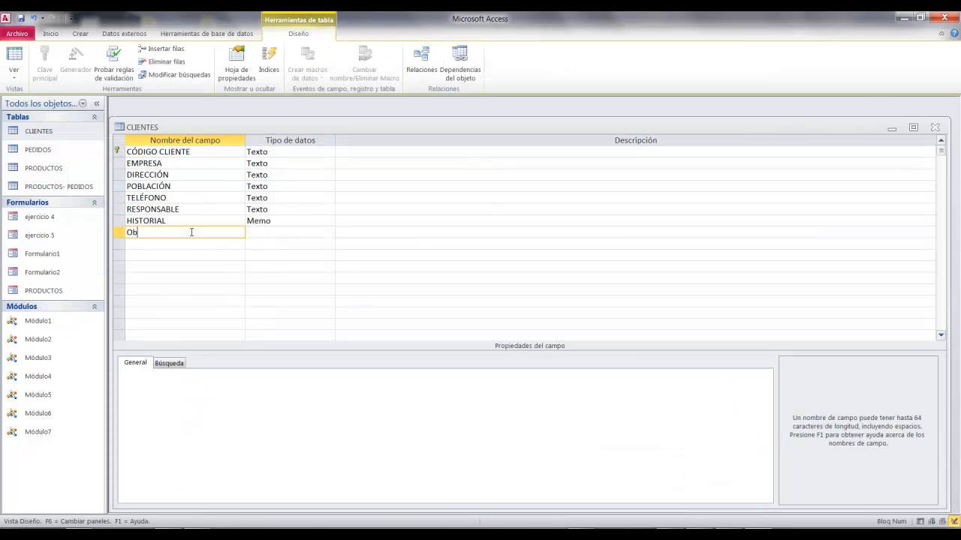
text(servaciones)
click(283, 232)
click(329, 232)
click(309, 255)
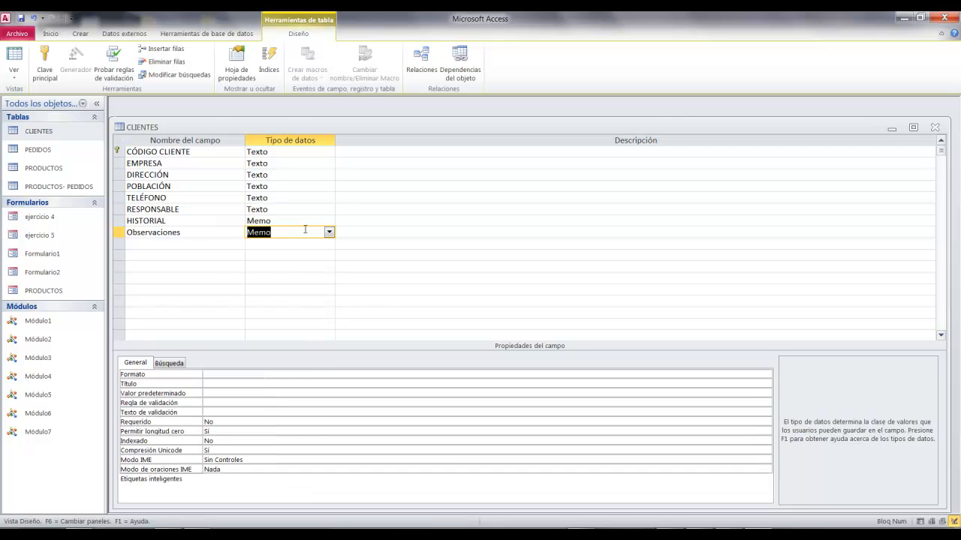
Step: Show the source CLIENTES datasheet, enter "dskfhdsjfhgdsjfgsdj" as Observaciones for record CT04, and close the database
click(13, 60)
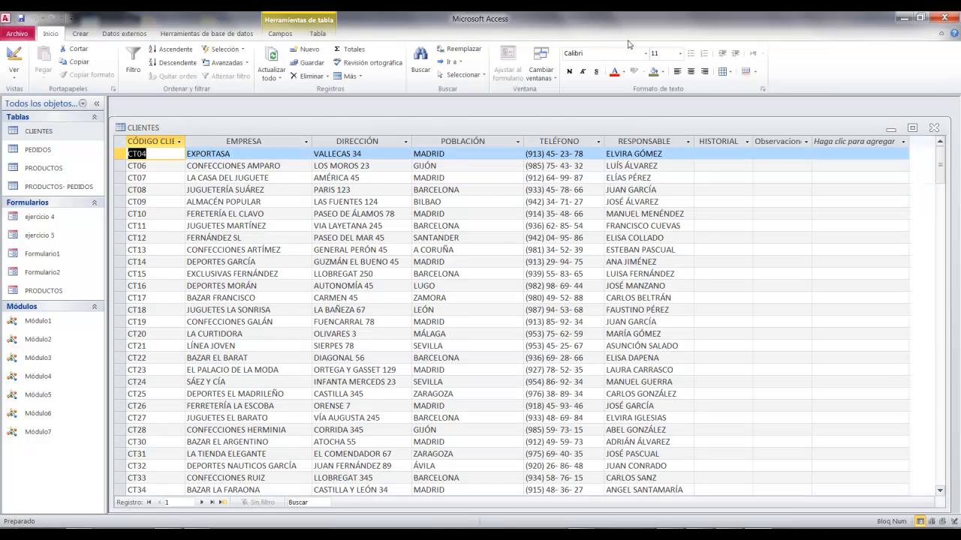
click(771, 153)
text(dskfdsjfhgdsjfgsdj)
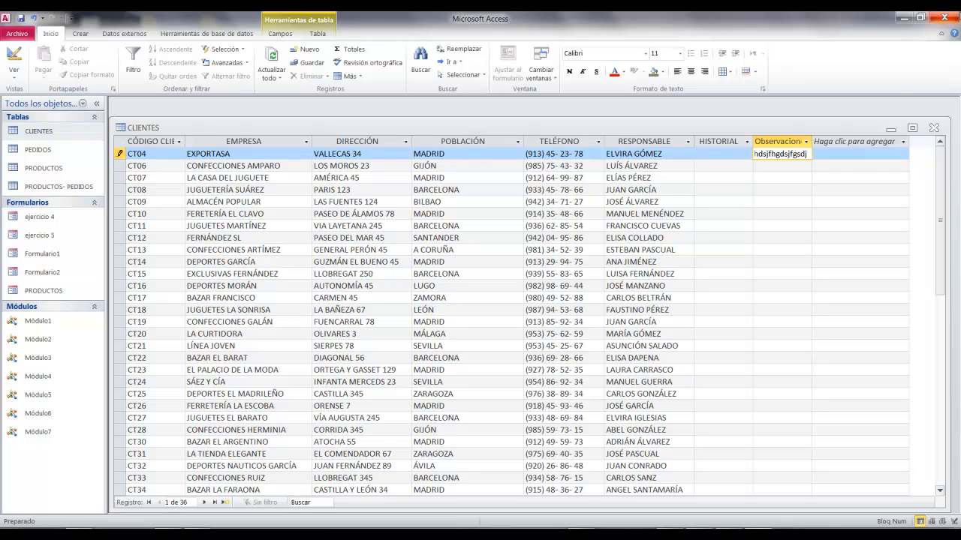
click(944, 16)
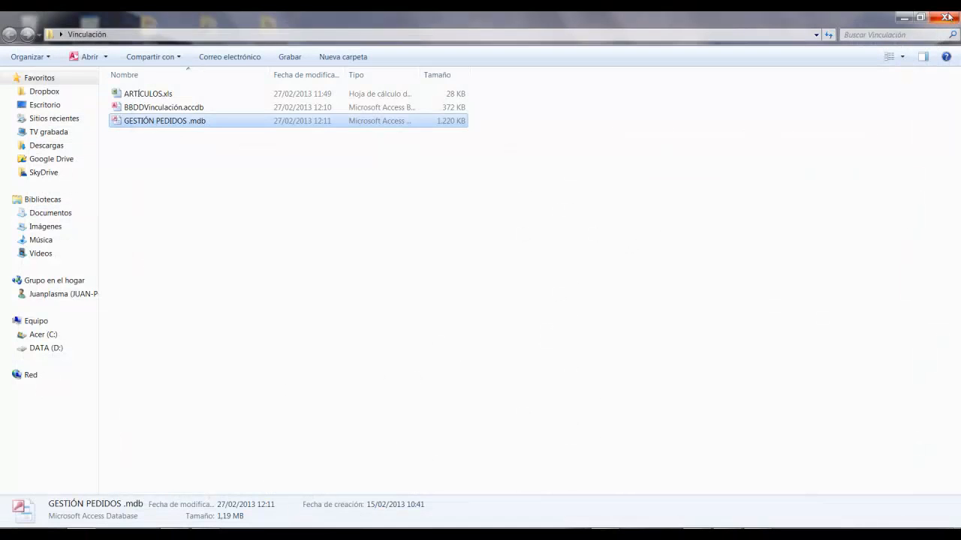
Step: Open the linked CLIENTES table in BBDDVinculación.accdb and check it for the Observaciones column and its CT04 entry
click(174, 111)
double_click(174, 111)
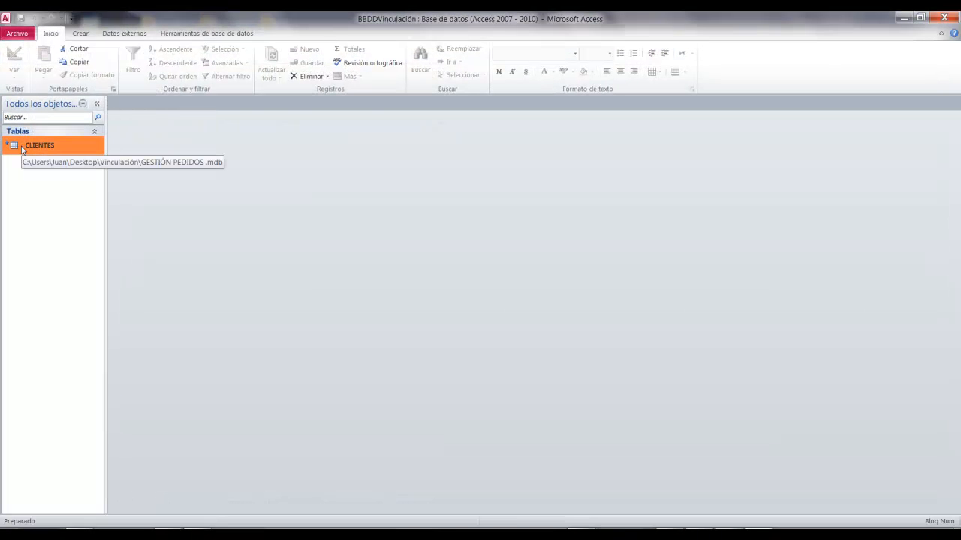
double_click(39, 145)
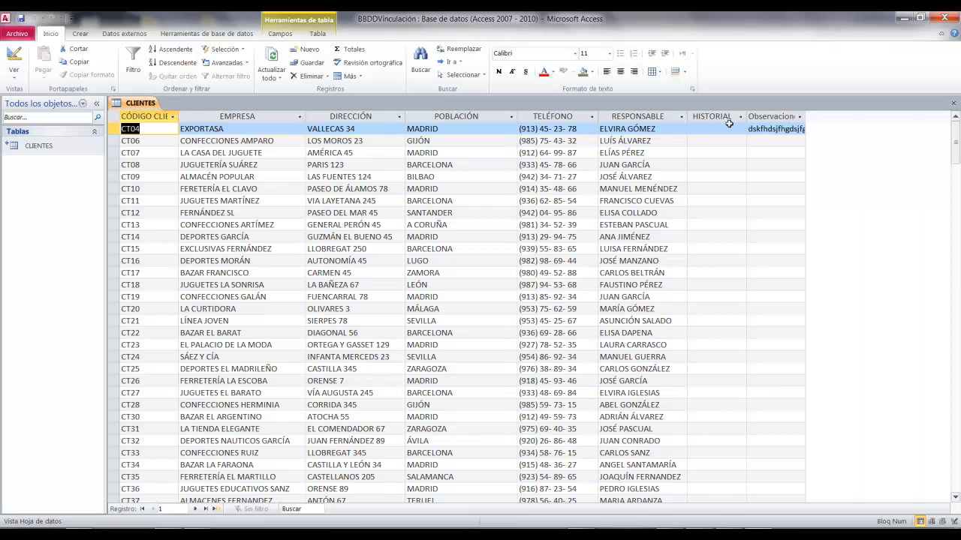
drag(747, 107, 819, 163)
key(Escape)
Step: Open the linked CLIENTES table's design despite the warning, check for the Observaciones field, and close the table and database
click(14, 56)
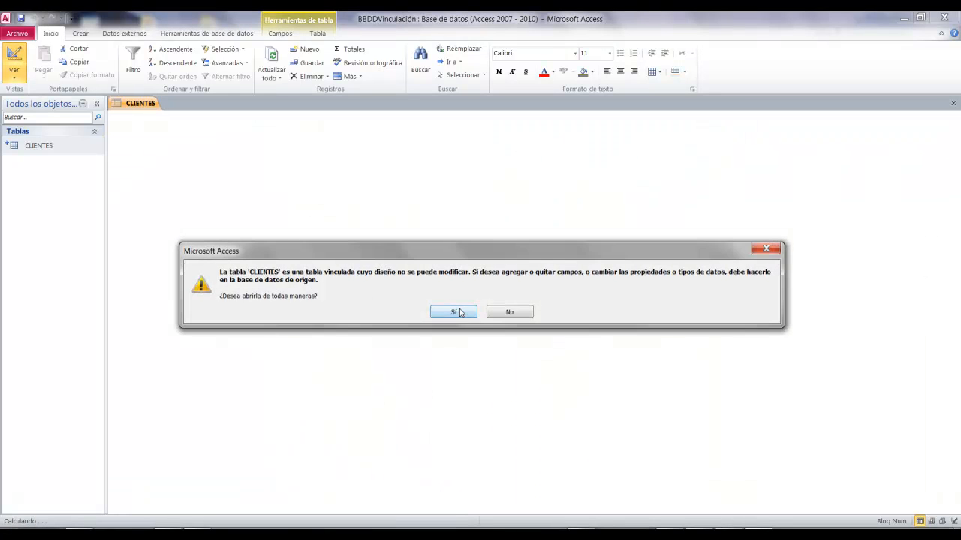
click(453, 315)
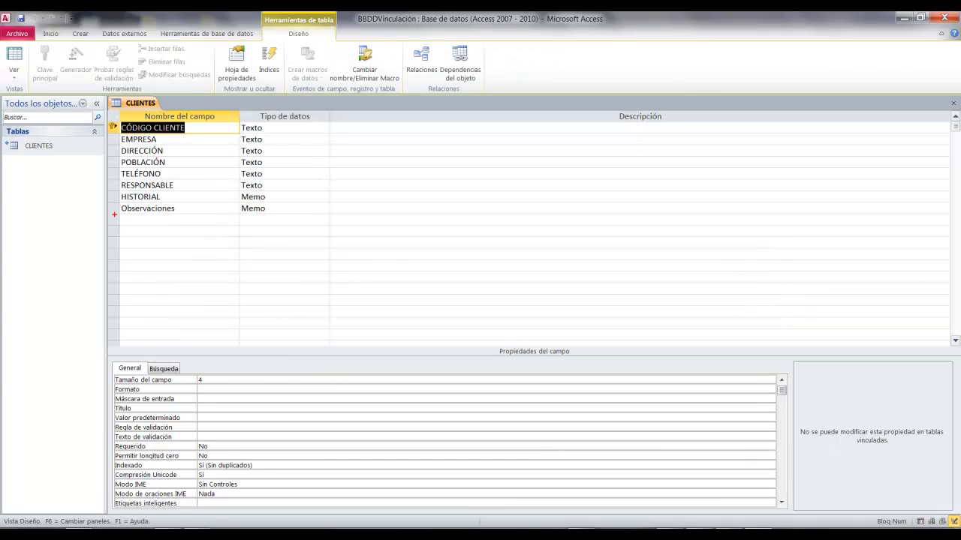
drag(104, 199, 316, 224)
click(953, 103)
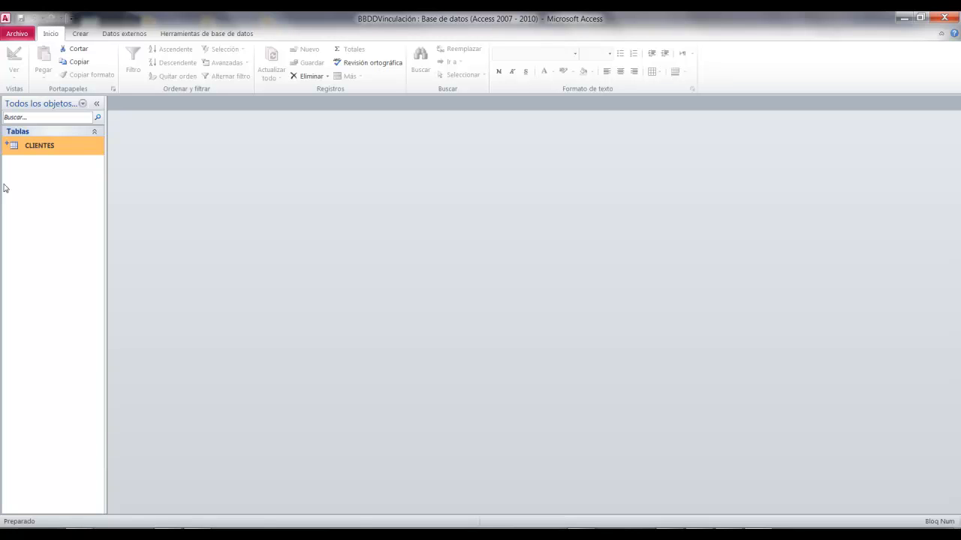
click(955, 17)
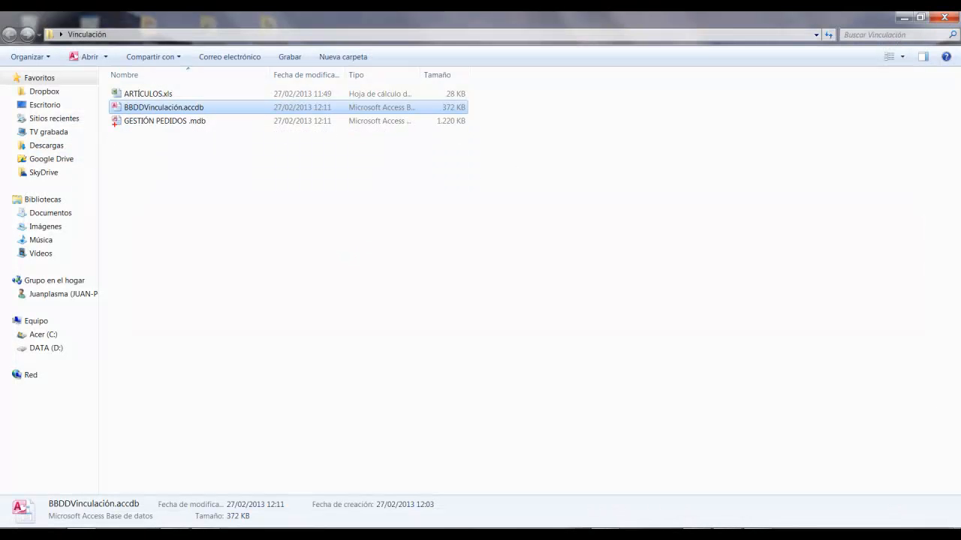
mouse_move(106, 106)
mouse_down()
mouse_move(221, 133)
mouse_move(350, 107)
mouse_up()
key(e)
drag(223, 123, 338, 123)
drag(163, 90, 234, 51)
key(Escape)
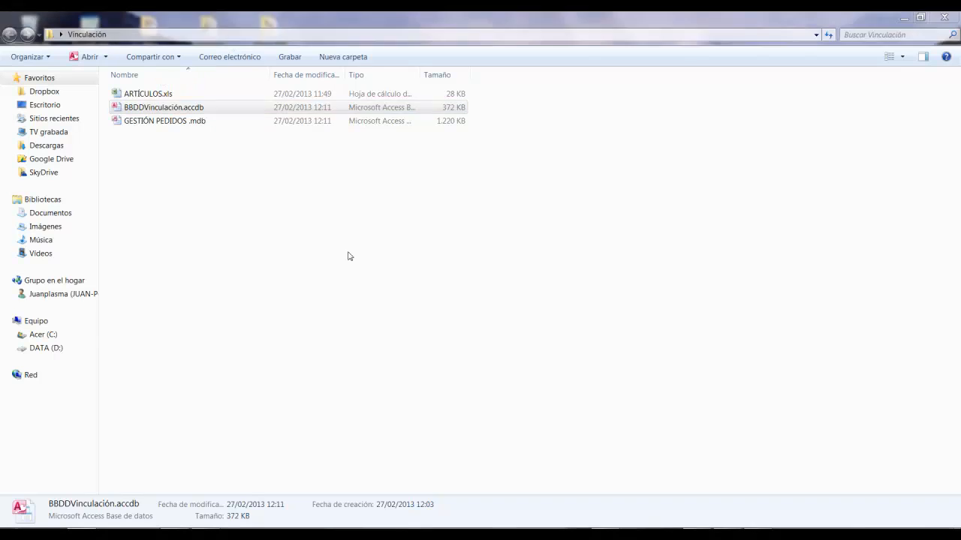
Step: Open the ARTÍCULOS.xls workbook in Excel to review its columns and data, and close it
double_click(176, 95)
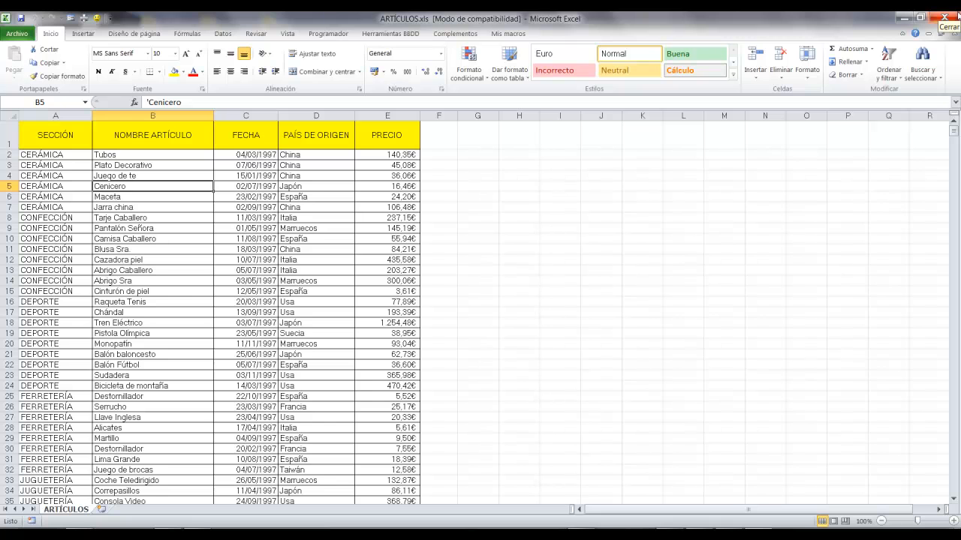
click(945, 16)
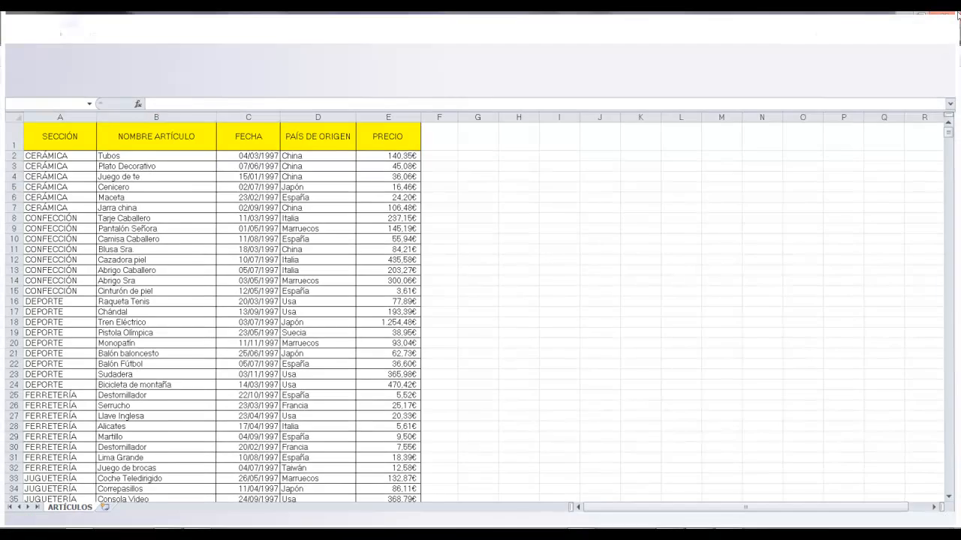
Step: Open BBDDVinculación.accdb and start getting external data from an Excel workbook, choosing to link through a linked table
click(175, 112)
double_click(175, 111)
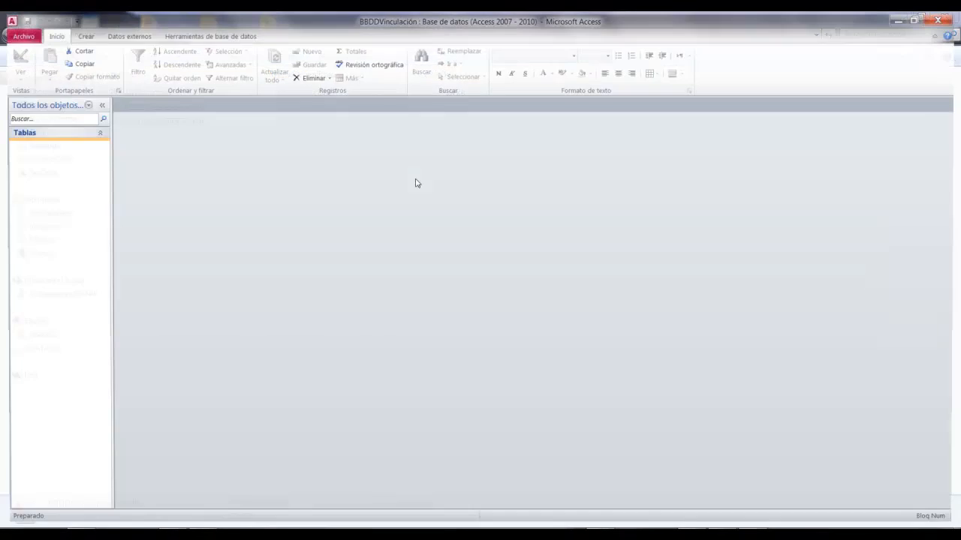
click(126, 34)
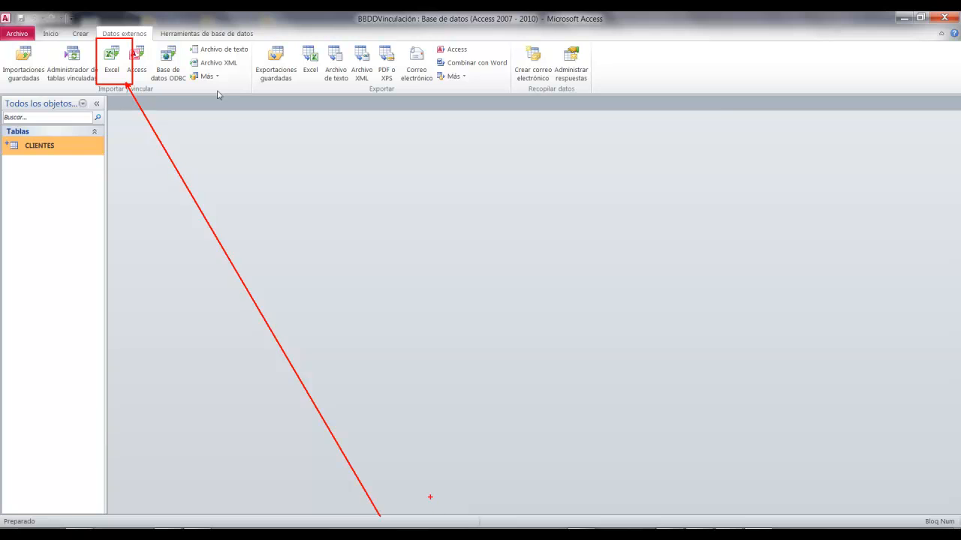
click(111, 60)
drag(381, 98, 374, 84)
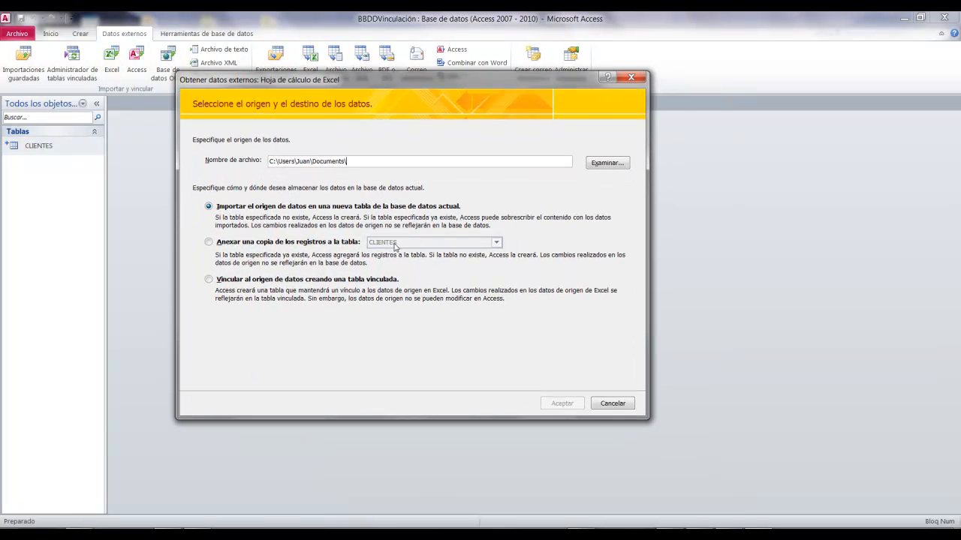
mouse_move(190, 272)
mouse_down()
mouse_move(548, 316)
mouse_move(631, 315)
mouse_up()
drag(492, 305, 856, 530)
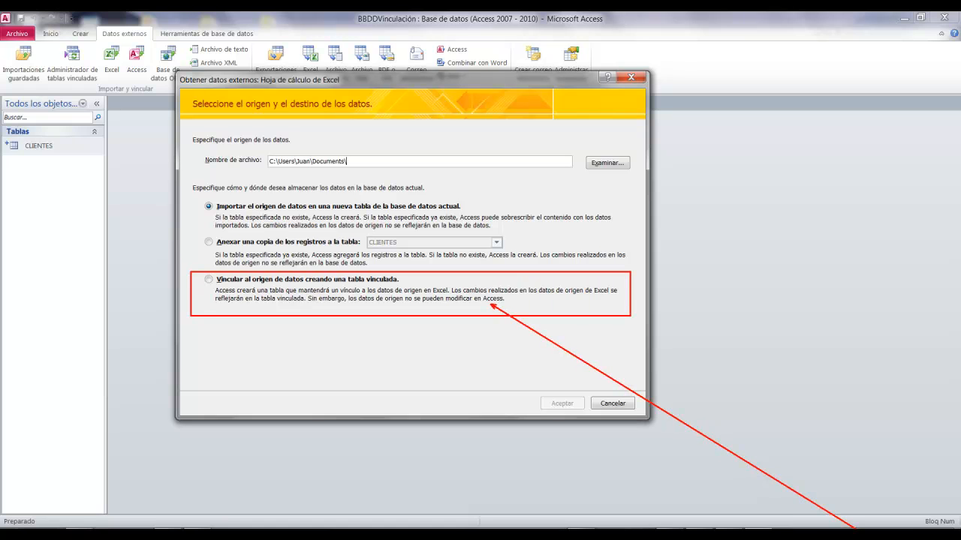
key(Escape)
click(219, 279)
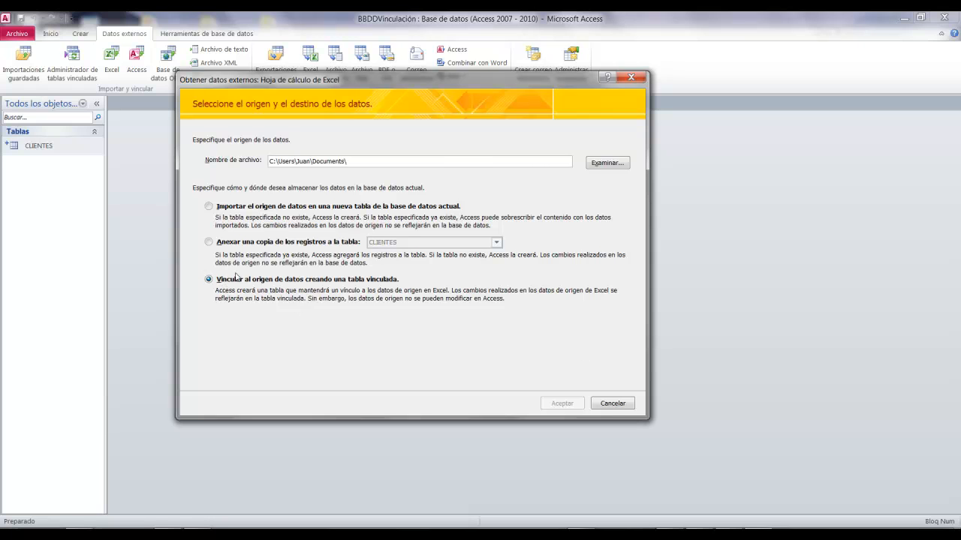
Step: Choose ARTÍCULOS.xls from the desktop's Vinculación folder as the data source and continue to the spreadsheet link wizard
key(ctrl+2)
drag(602, 175, 513, 345)
key(Escape)
click(612, 167)
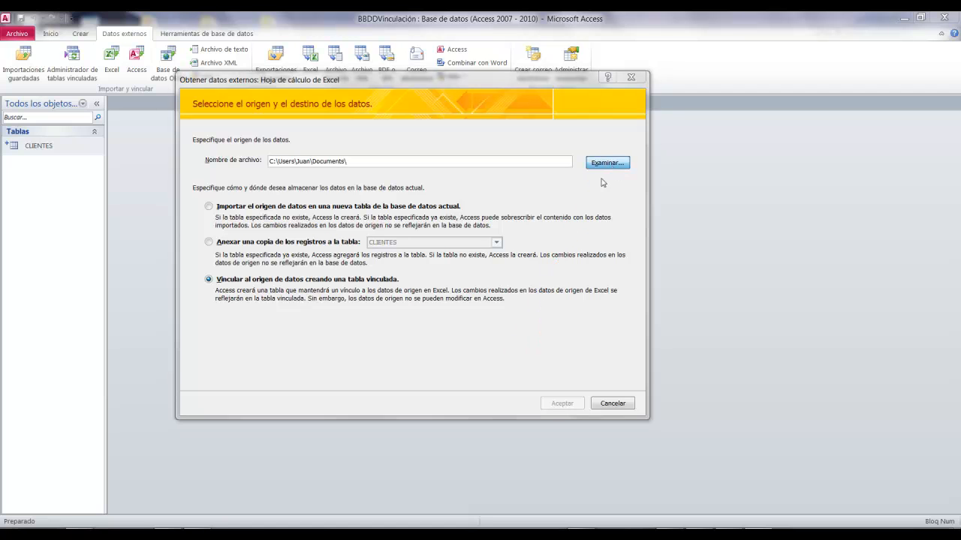
click(225, 213)
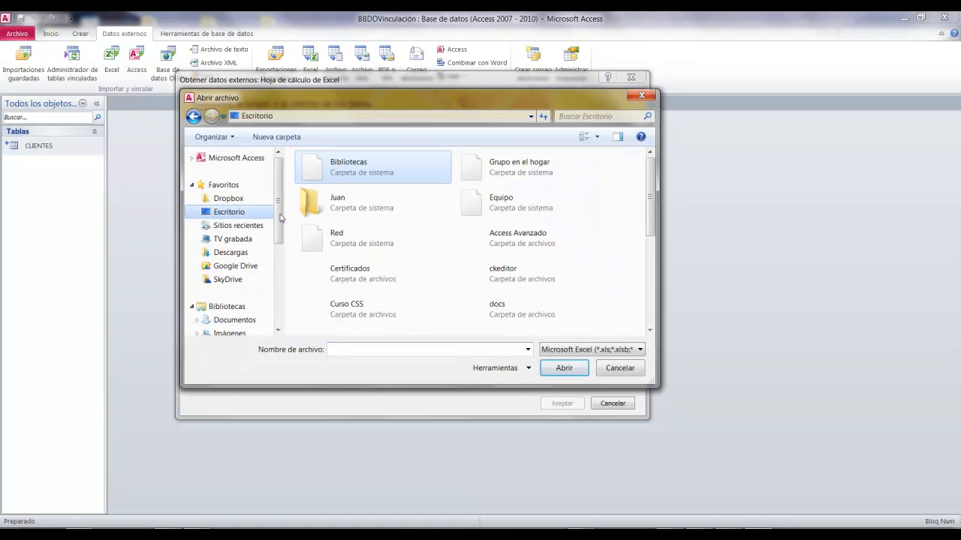
drag(651, 178, 652, 263)
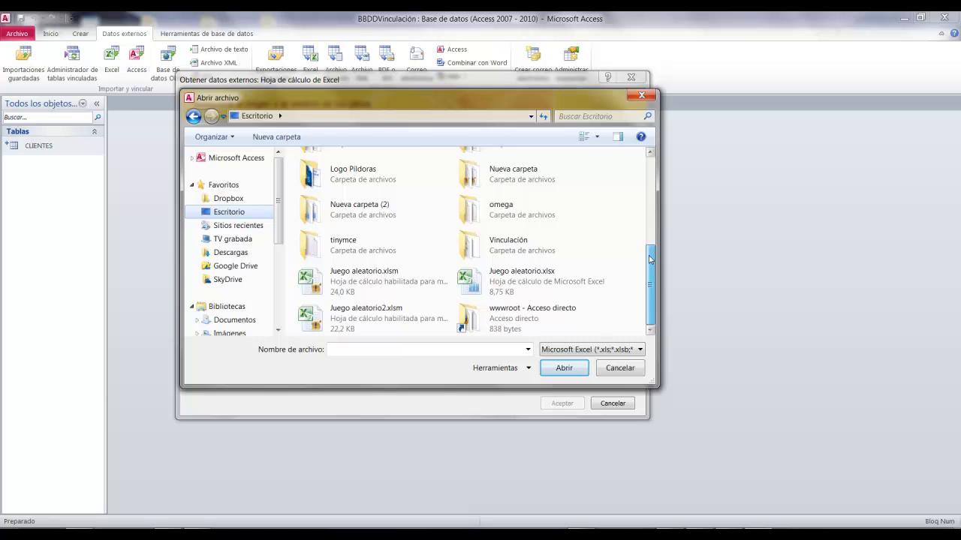
double_click(501, 238)
click(312, 179)
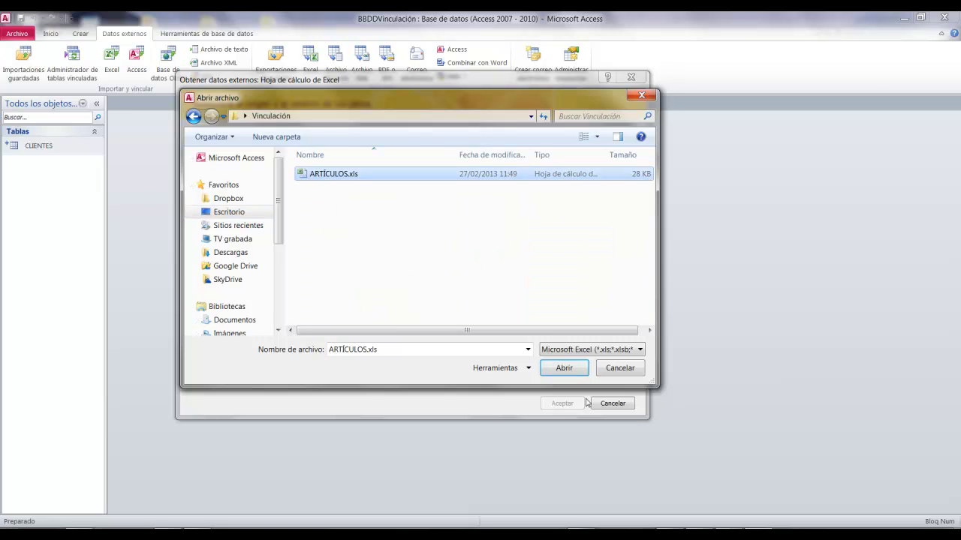
click(574, 369)
click(565, 406)
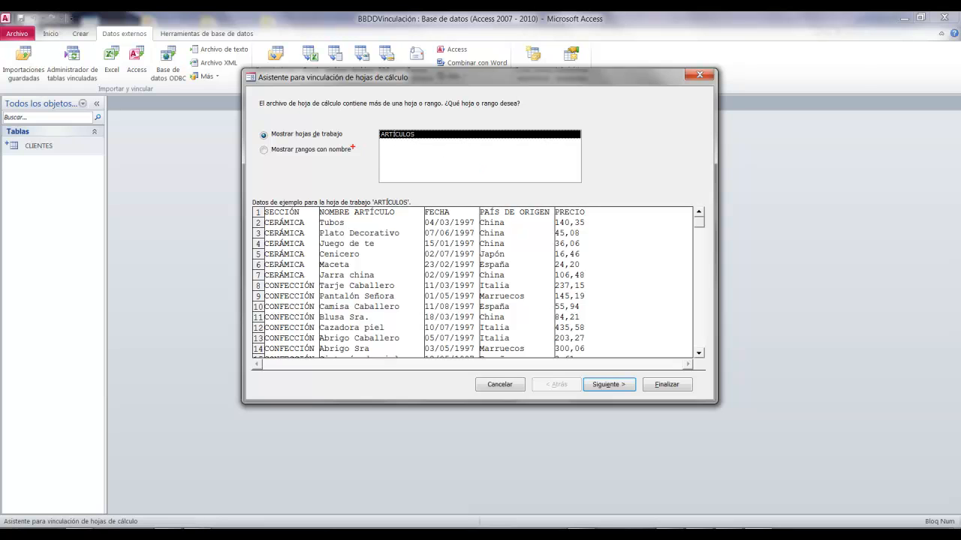
drag(252, 125, 603, 193)
drag(286, 78, 314, 122)
drag(379, 144, 501, 142)
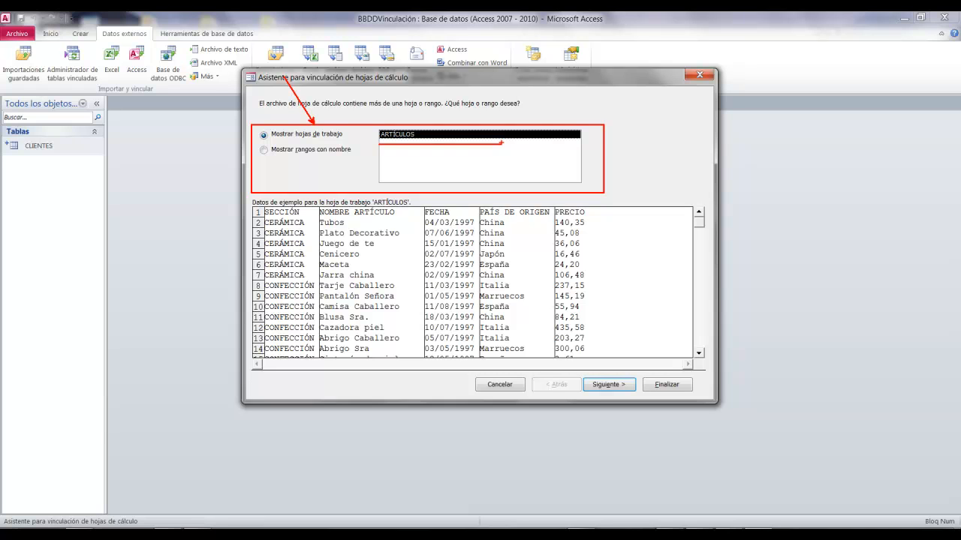
key(e)
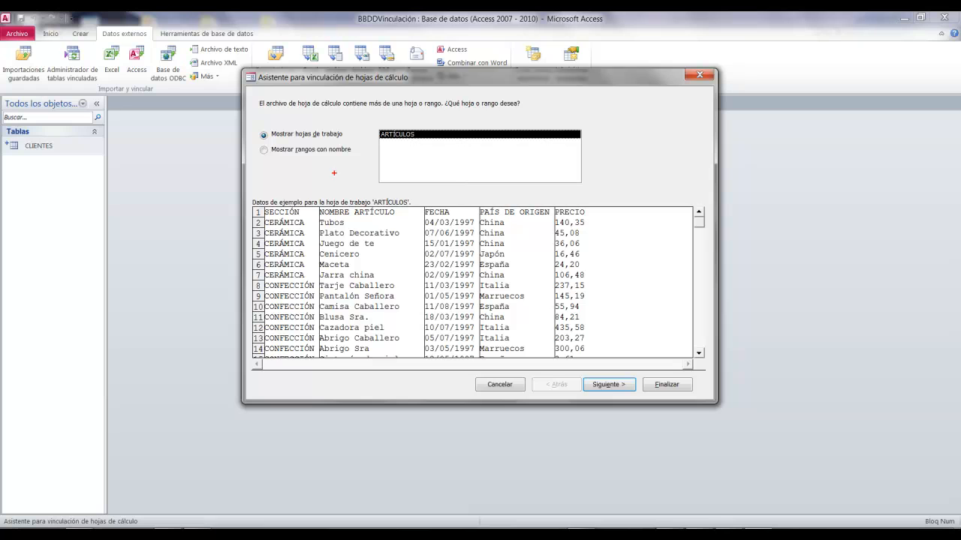
drag(250, 140, 367, 161)
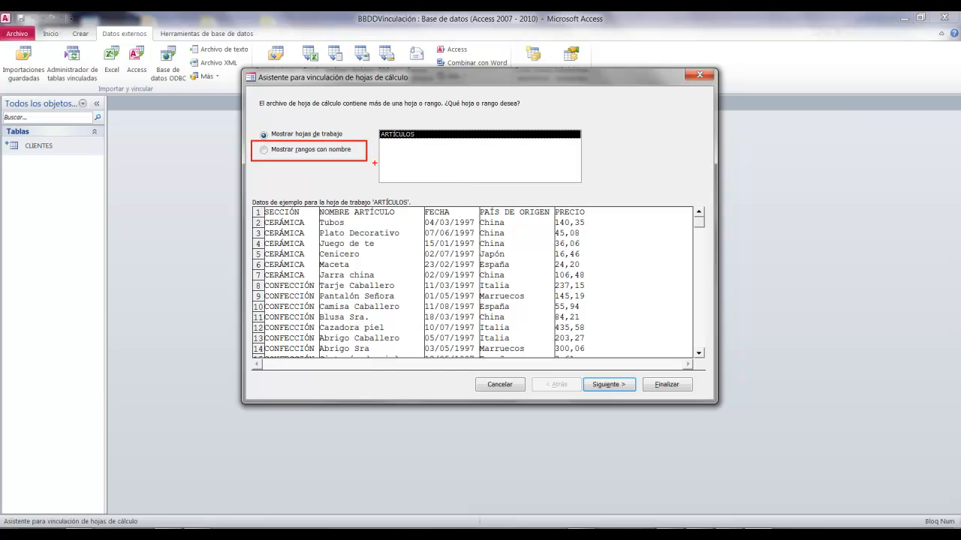
drag(409, 159, 522, 159)
key(ctrl+z)
drag(389, 151, 530, 153)
drag(346, 151, 460, 238)
key(Escape)
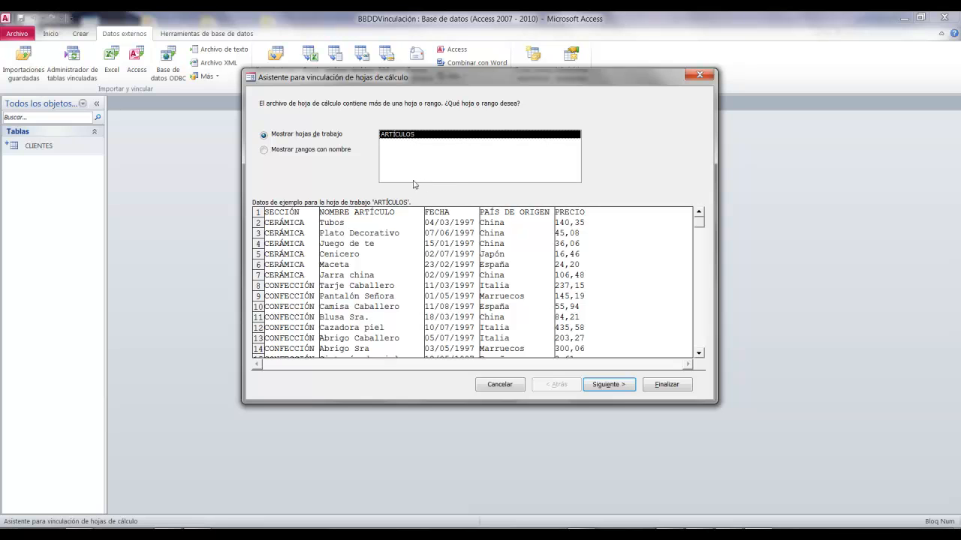
Step: Preview the workbook's named ranges in the link wizard, and return to the worksheet list with ARTÍCULOS selected
click(265, 151)
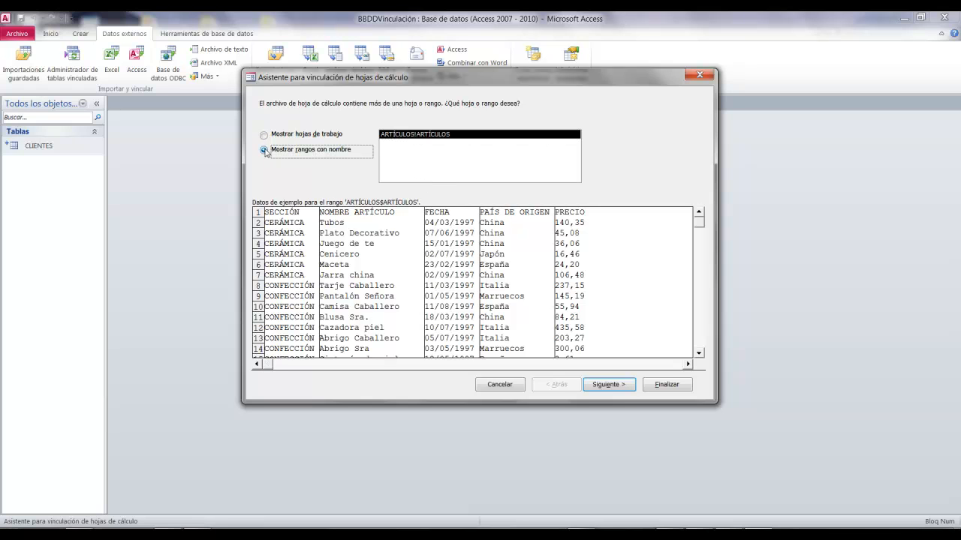
click(287, 139)
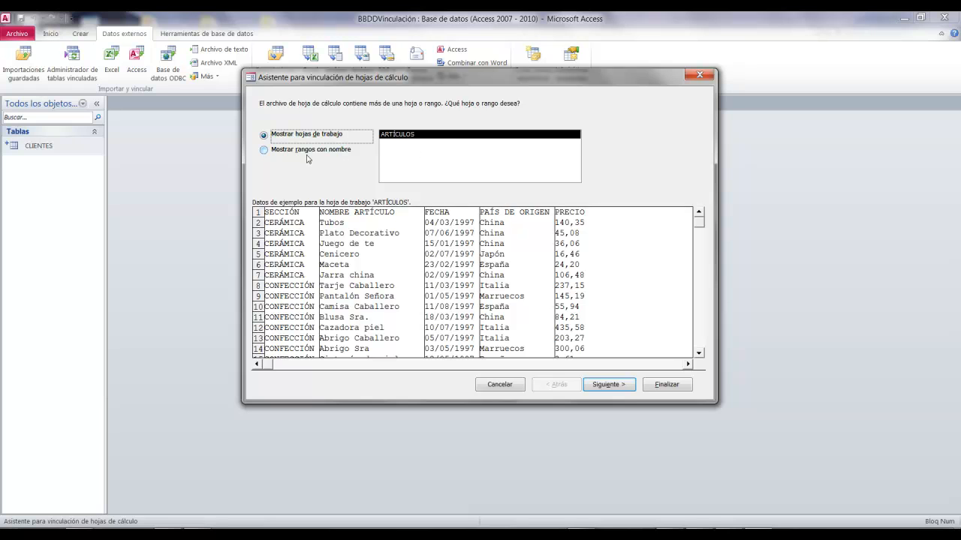
click(441, 137)
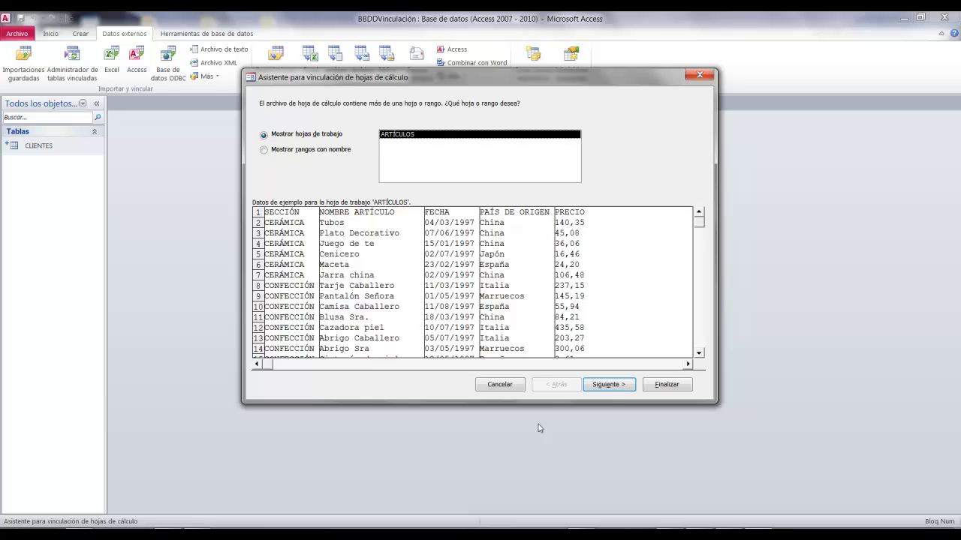
Step: Continue with the ARTÍCULOS worksheet and use its first row as the column headings for the linked table
click(606, 384)
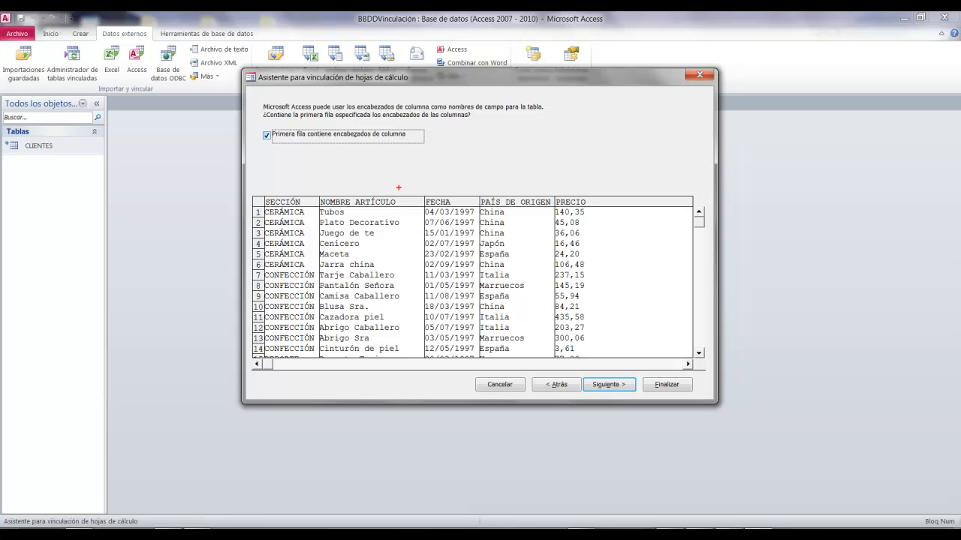
drag(248, 197, 685, 207)
drag(295, 144, 464, 194)
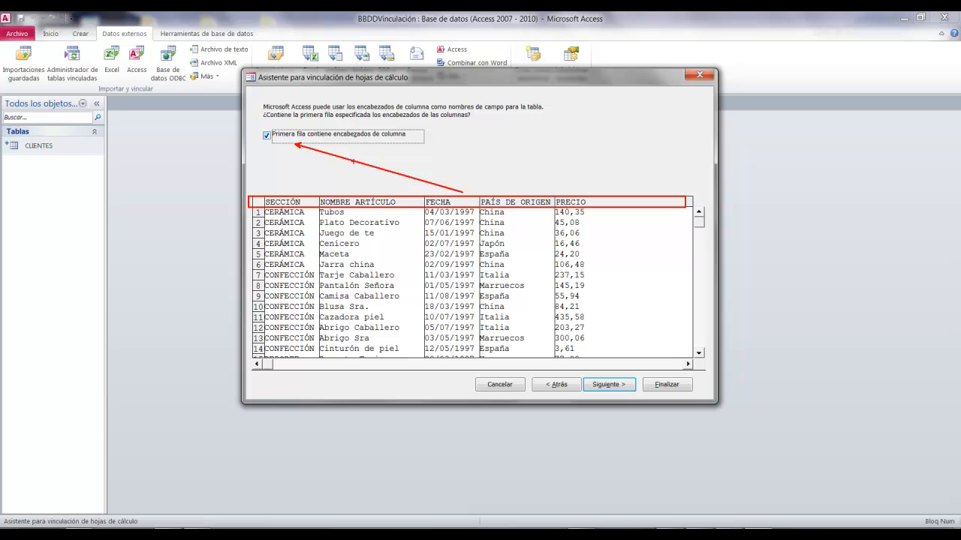
drag(433, 135, 671, 134)
drag(306, 195, 328, 153)
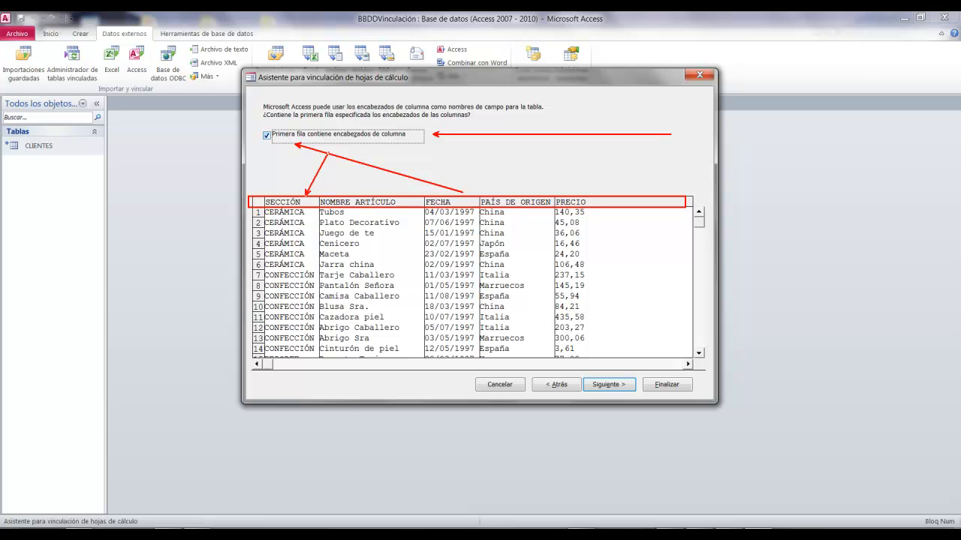
key(Escape)
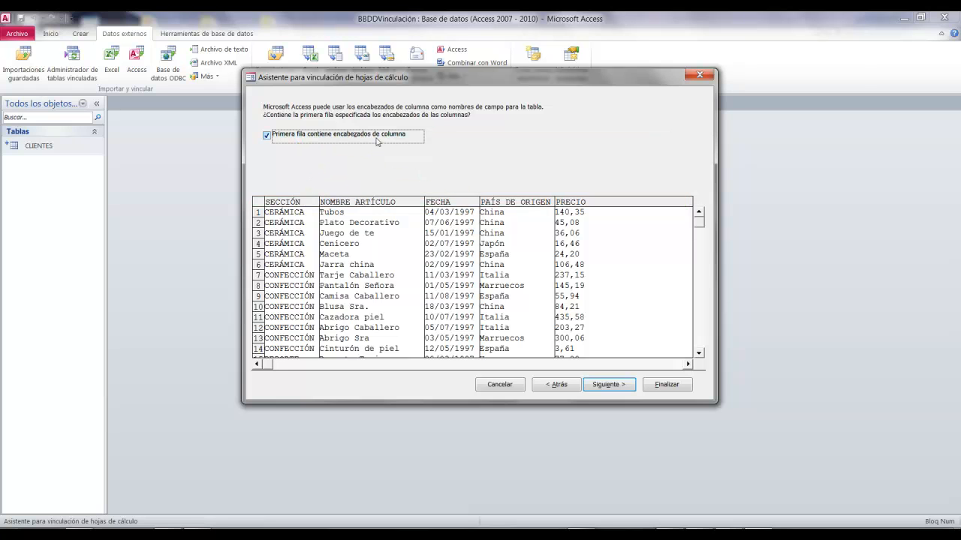
click(600, 384)
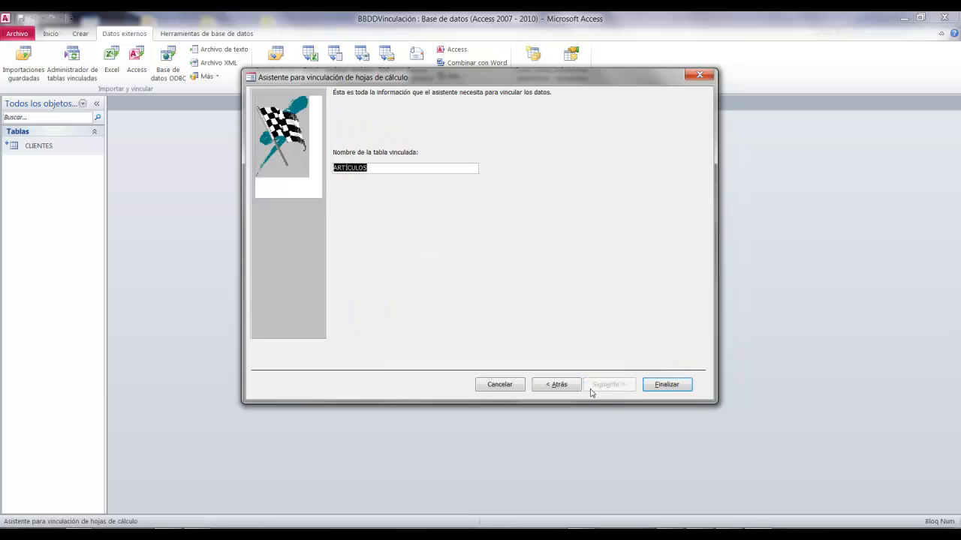
Step: Keep ARTÍCULOS as the linked table's name, finish the link wizard and dismiss its completion message
click(374, 168)
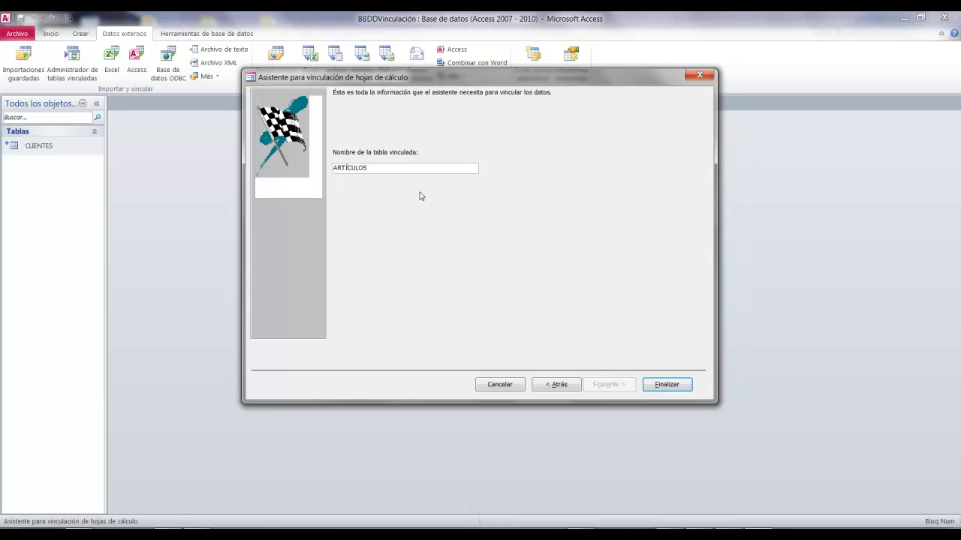
click(685, 386)
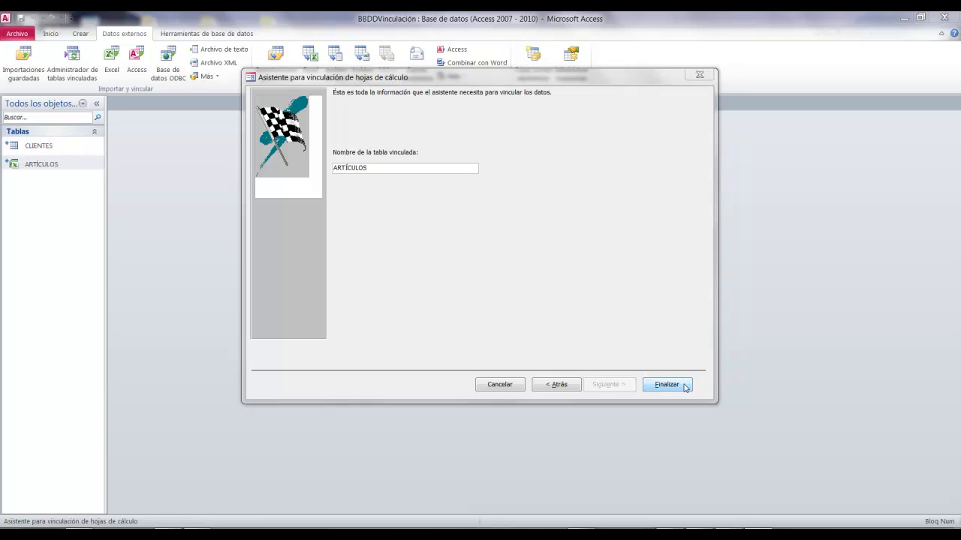
drag(453, 252, 419, 200)
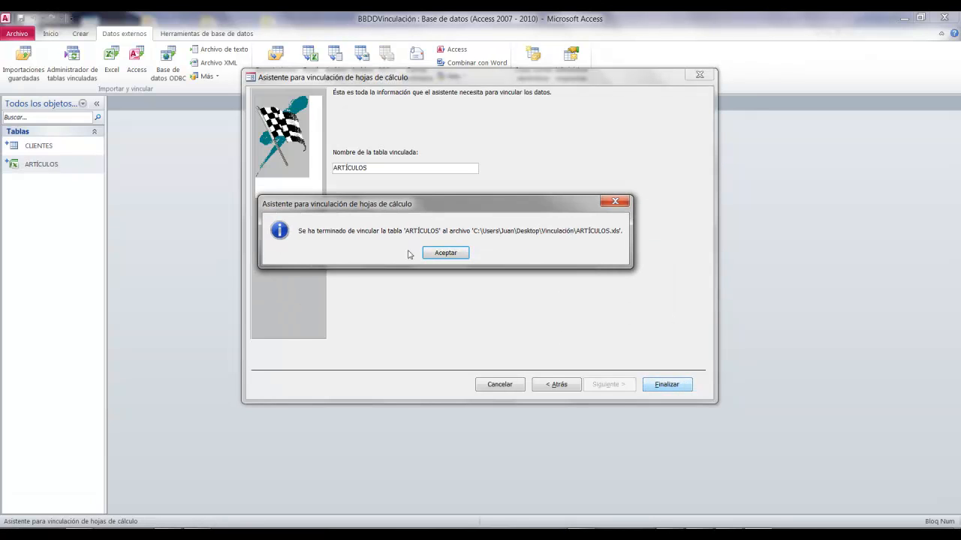
click(444, 253)
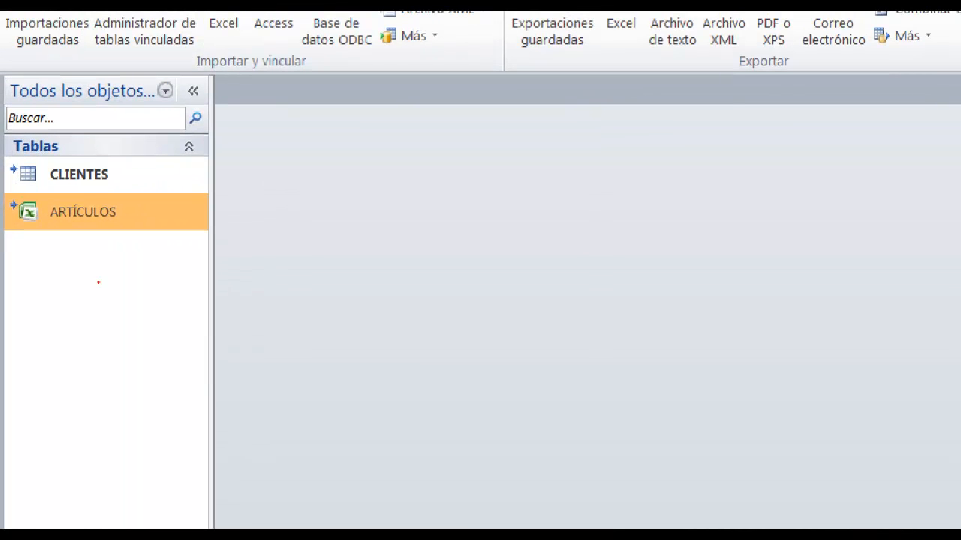
mouse_move(4, 193)
mouse_down()
mouse_move(213, 238)
mouse_move(251, 233)
mouse_up()
mouse_move(33, 239)
mouse_down()
mouse_move(134, 526)
mouse_move(132, 517)
mouse_up()
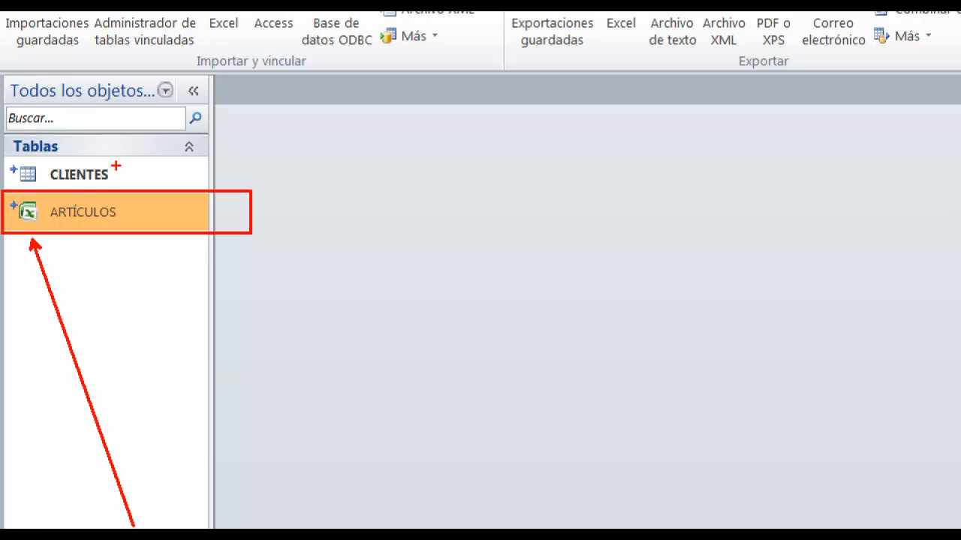
drag(118, 163, 204, 98)
drag(120, 250, 217, 390)
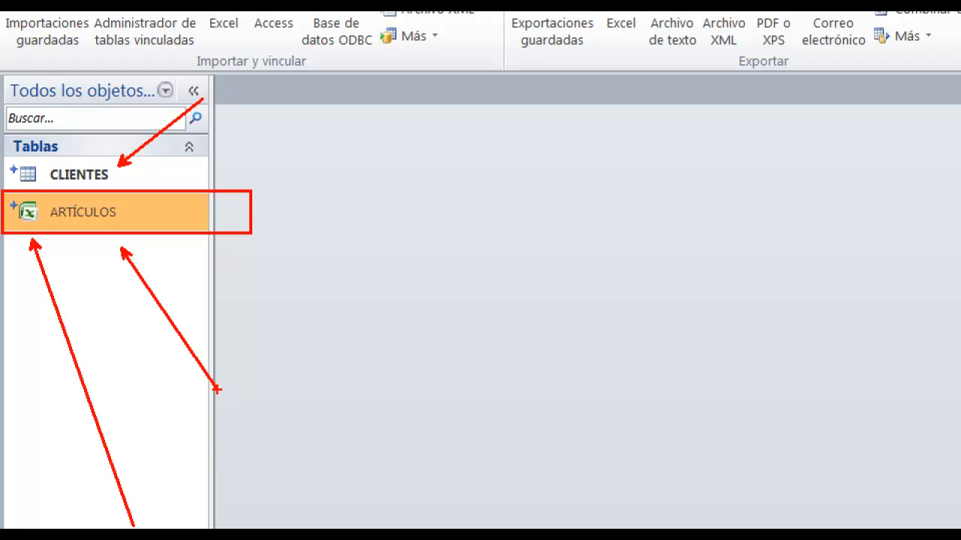
key(Escape)
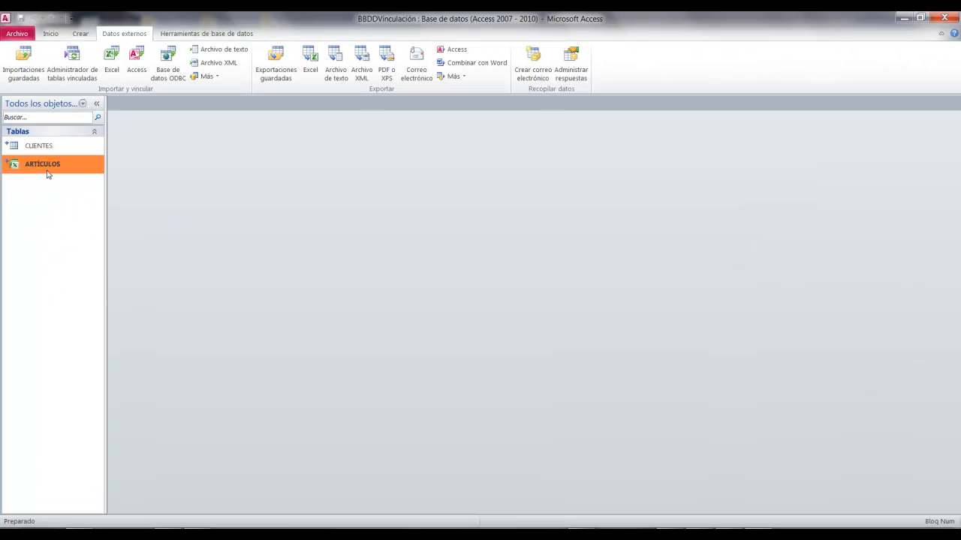
mouse_move(2, 134)
mouse_down()
mouse_move(107, 154)
mouse_move(266, 152)
mouse_move(308, 196)
mouse_up()
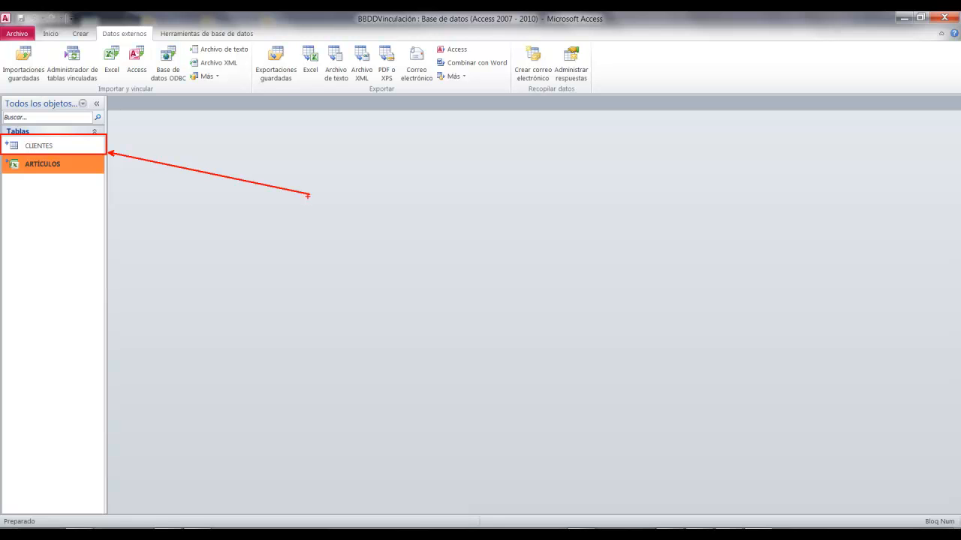
key(ctrl+z)
key(ctrl+z)
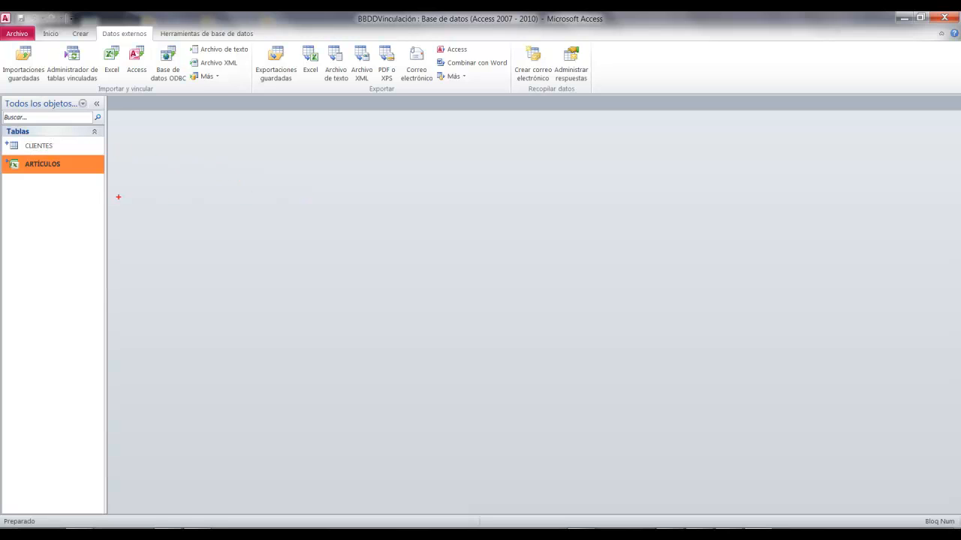
drag(102, 181, 243, 343)
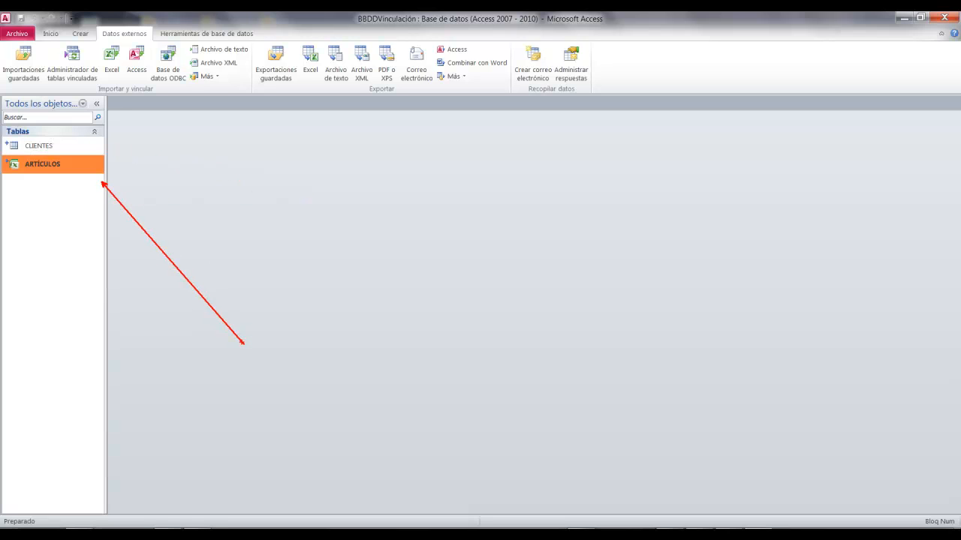
key(Escape)
Step: Open the linked ARTÍCULOS table and try to edit the article name in the first record
mouse_move(49, 173)
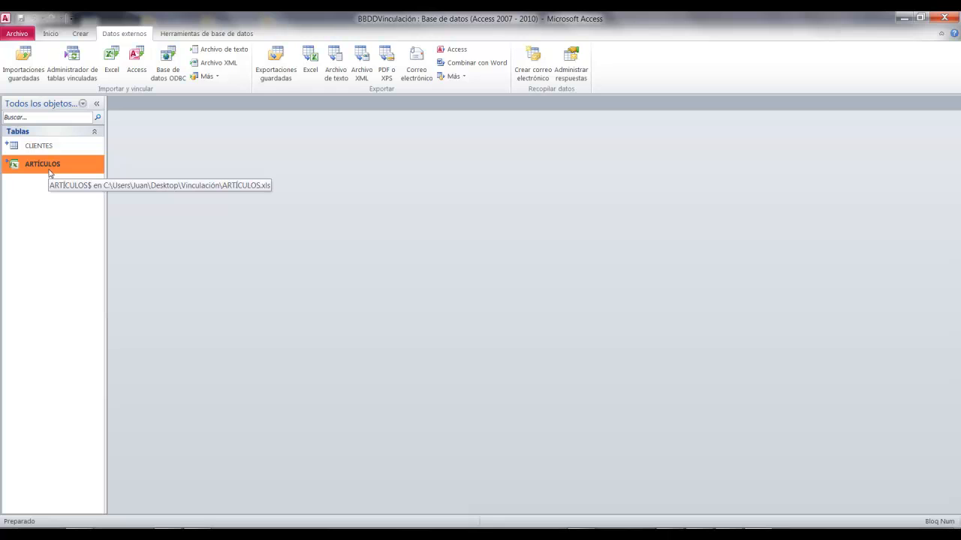
double_click(50, 171)
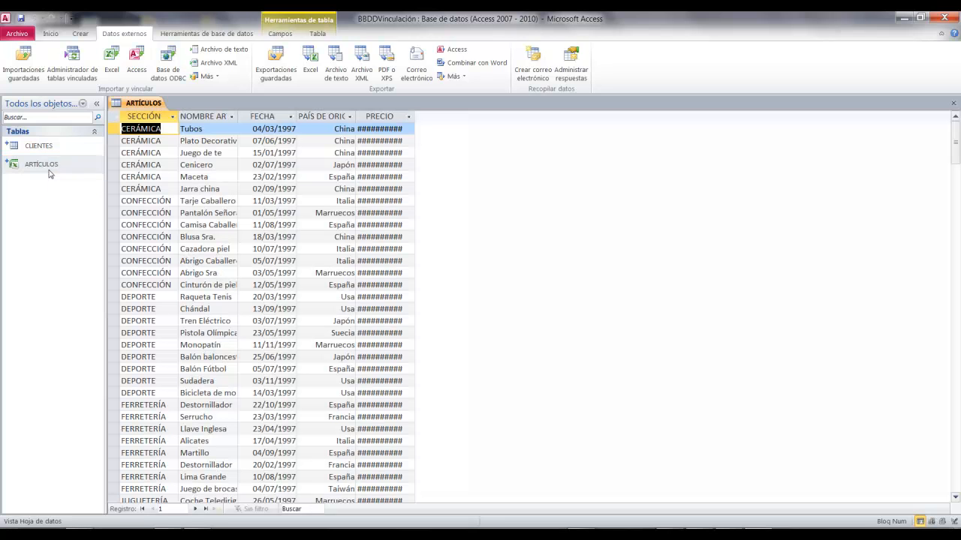
click(225, 129)
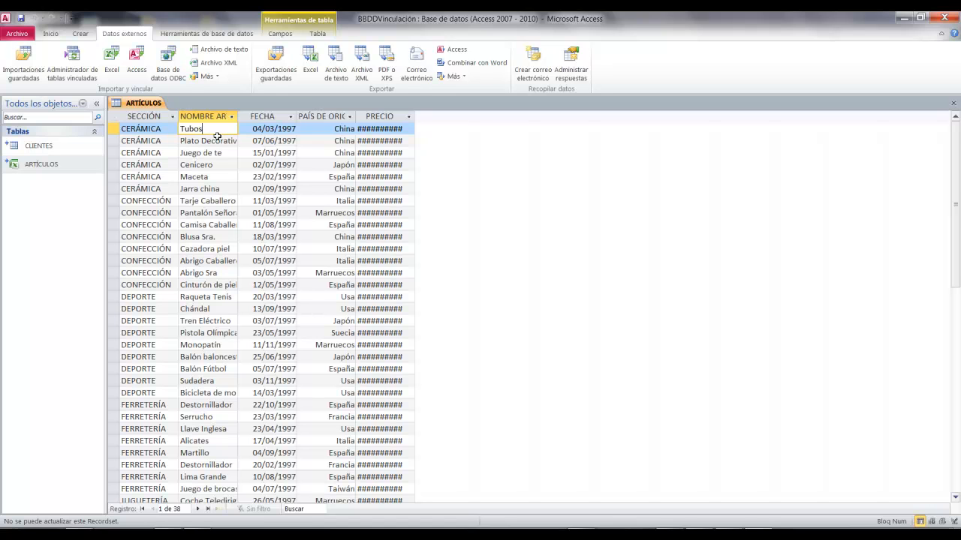
click(215, 141)
key(Caps_Lock)
click(217, 130)
key(Caps_Lock)
click(216, 152)
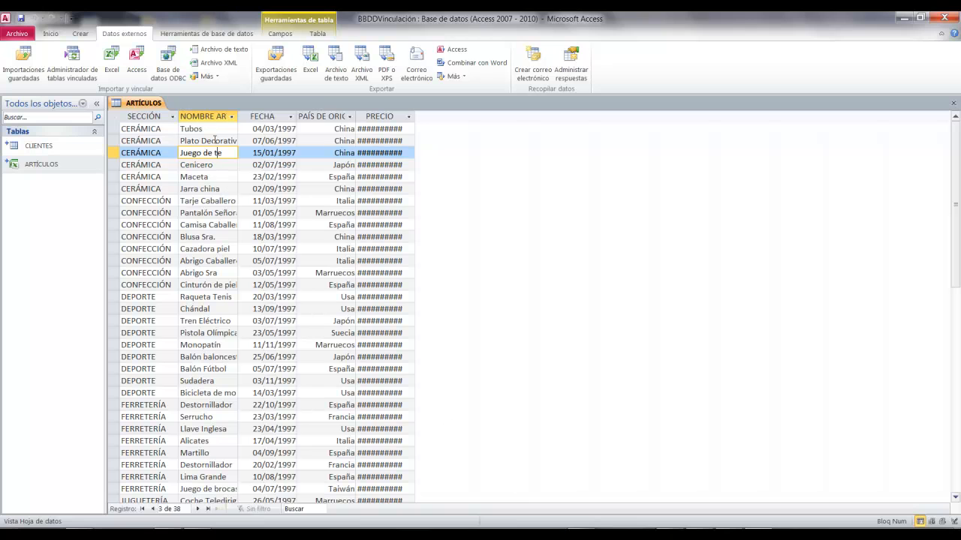
click(214, 128)
key(BackSpace)
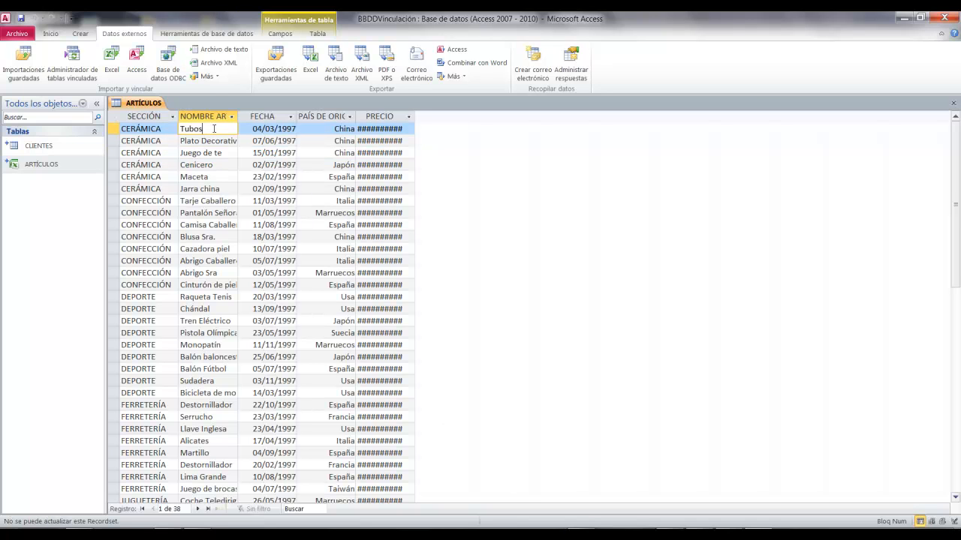
Step: Try to delete the first record, Tubos, from the linked ARTÍCULOS table
click(114, 128)
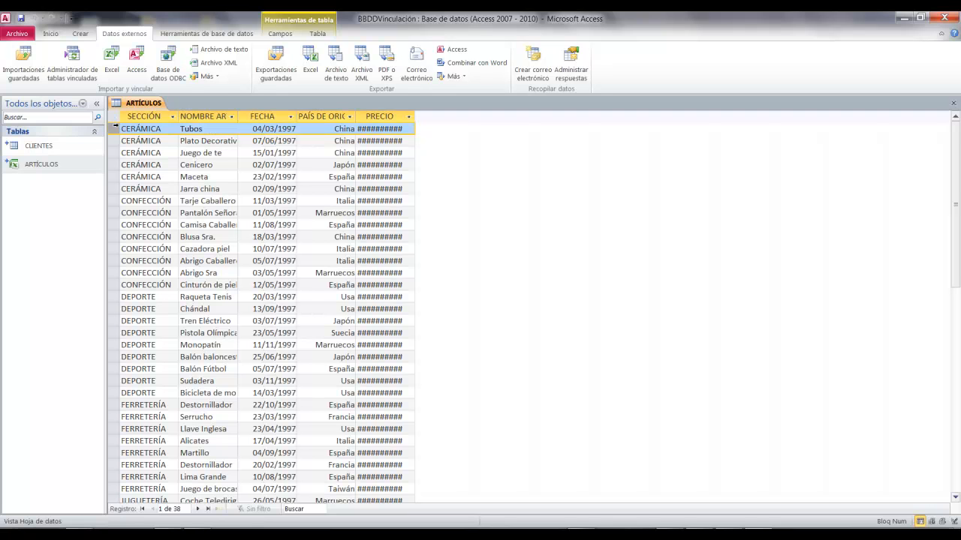
key(Delete)
click(122, 237)
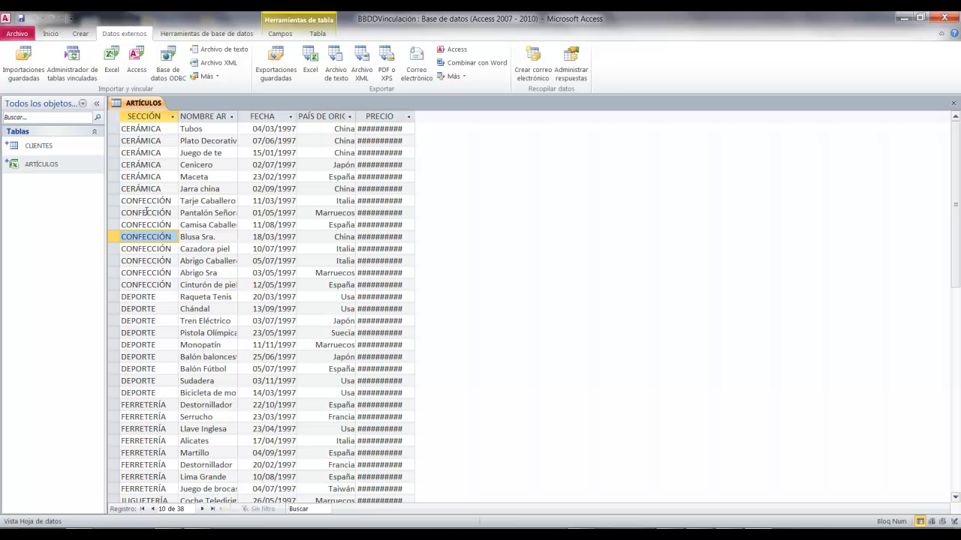
drag(87, 146, 397, 168)
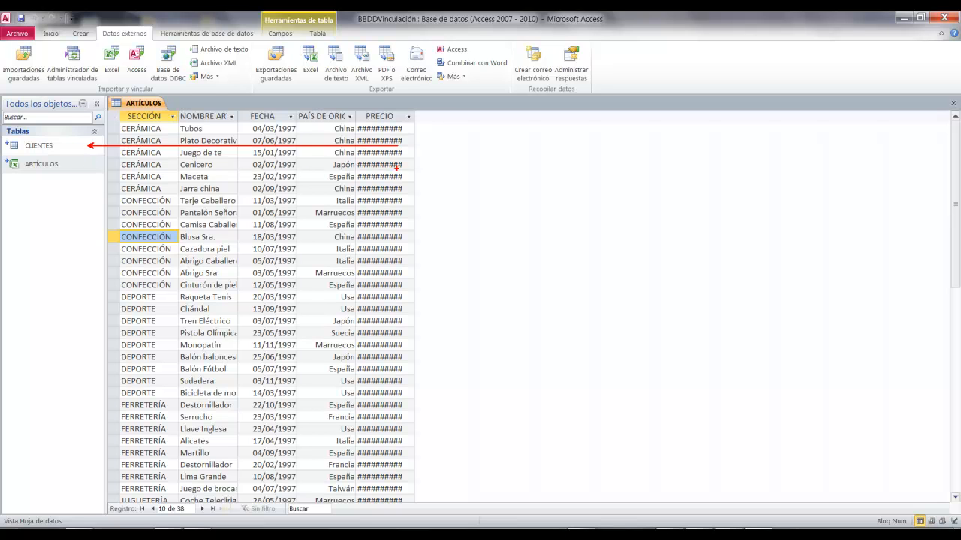
key(Escape)
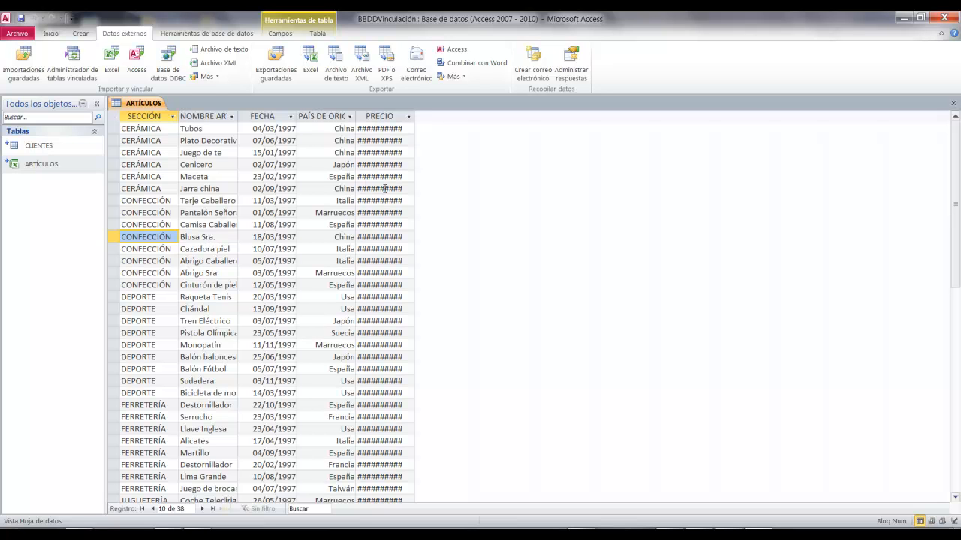
key(ctrl+2)
mouse_move(356, 111)
mouse_down()
mouse_move(390, 215)
mouse_move(423, 506)
mouse_up()
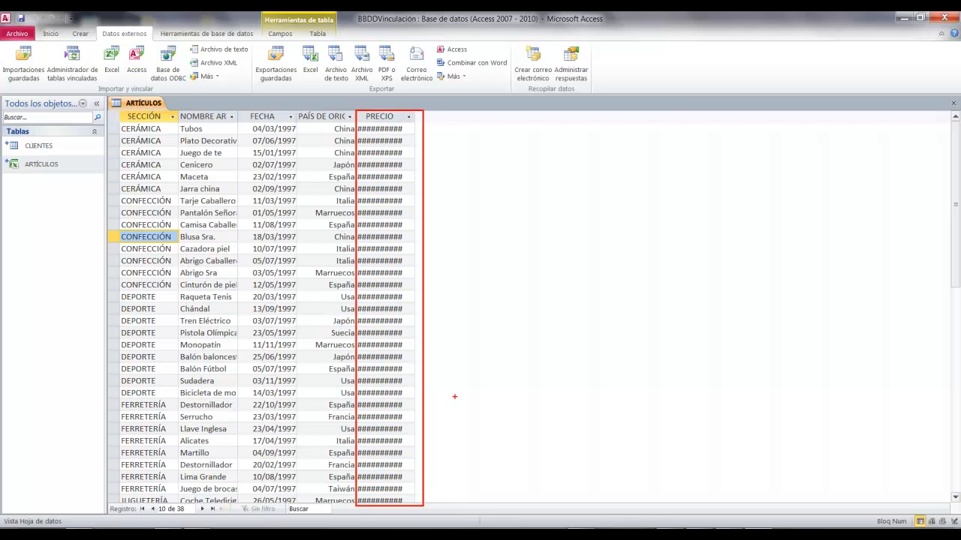
mouse_move(432, 300)
mouse_down()
mouse_move(506, 280)
mouse_move(525, 316)
mouse_move(525, 304)
mouse_up()
text(person)
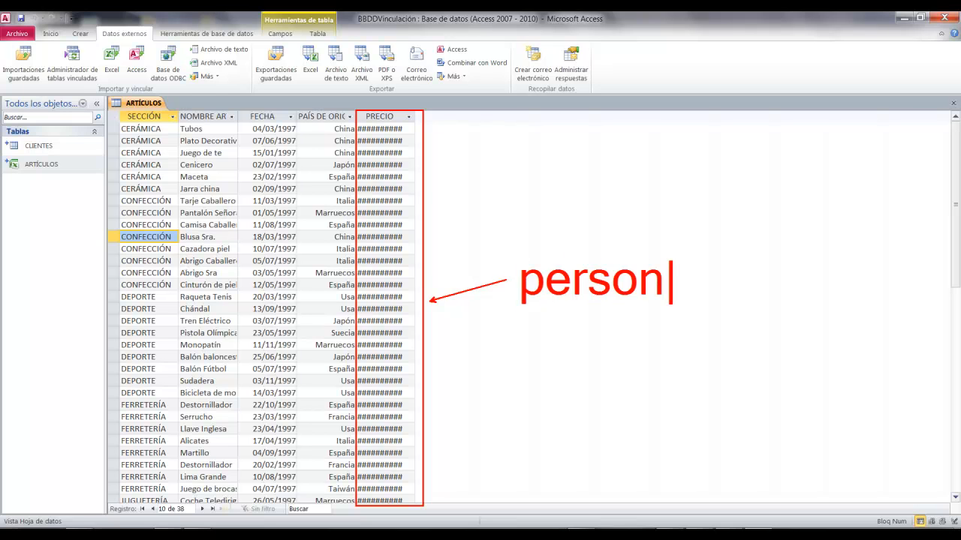
text(aizado)
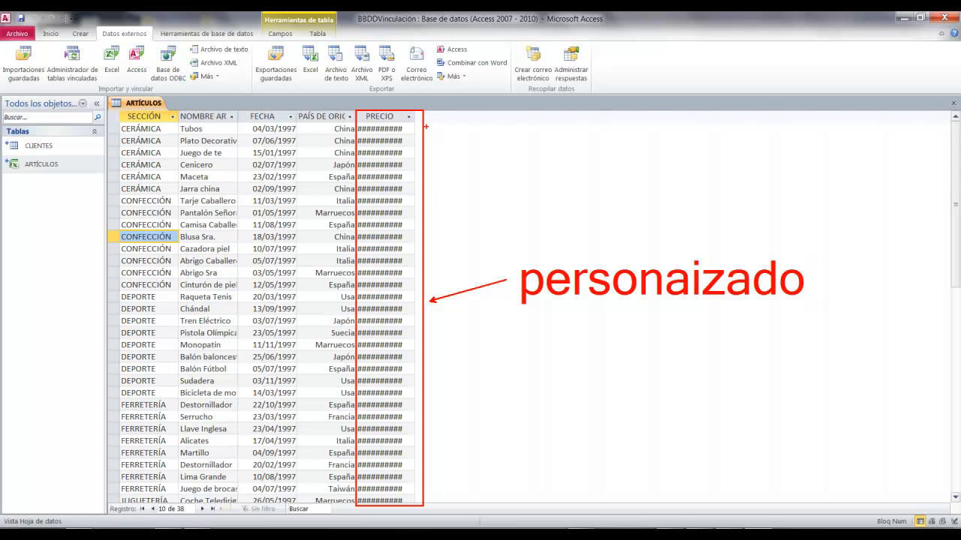
key(Escape)
Step: Widen the PRECIO column of the ARTÍCULOS table to fit its contents
double_click(414, 113)
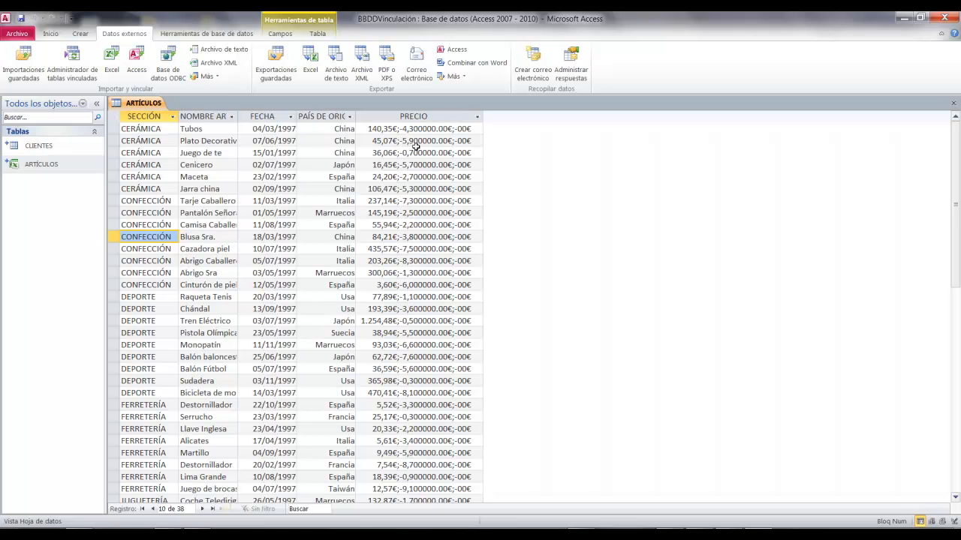
mouse_move(356, 123)
mouse_down()
mouse_move(517, 153)
mouse_move(492, 138)
mouse_up()
key(Escape)
Step: Try to open ARTÍCULOS.xls from the Vinculación folder while its linked table is still open in Access, and close Excel
key(alt+Tab)
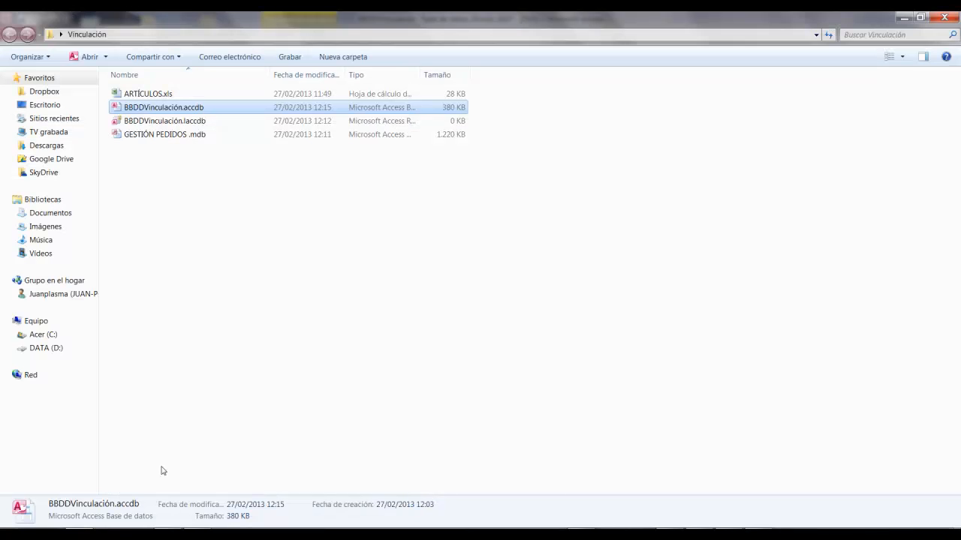
click(137, 95)
double_click(137, 95)
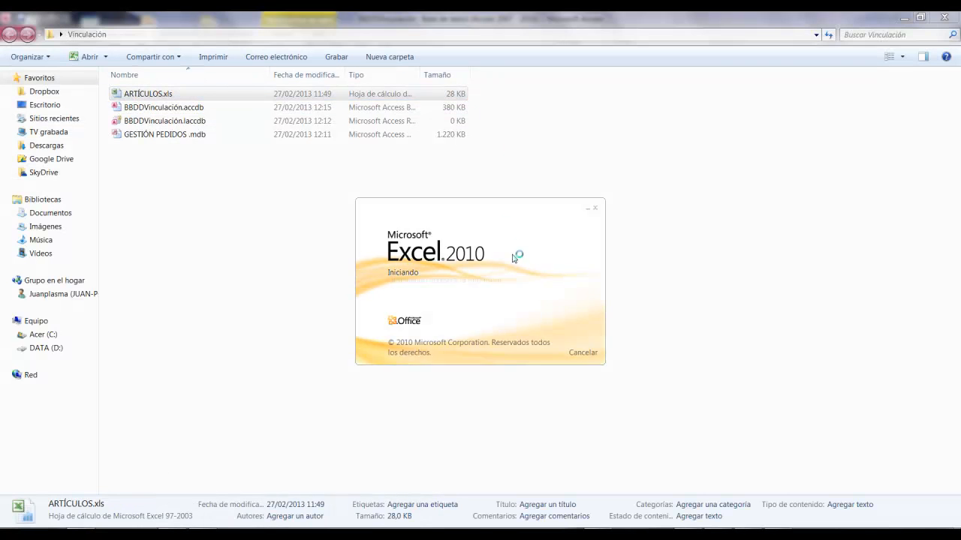
click(484, 304)
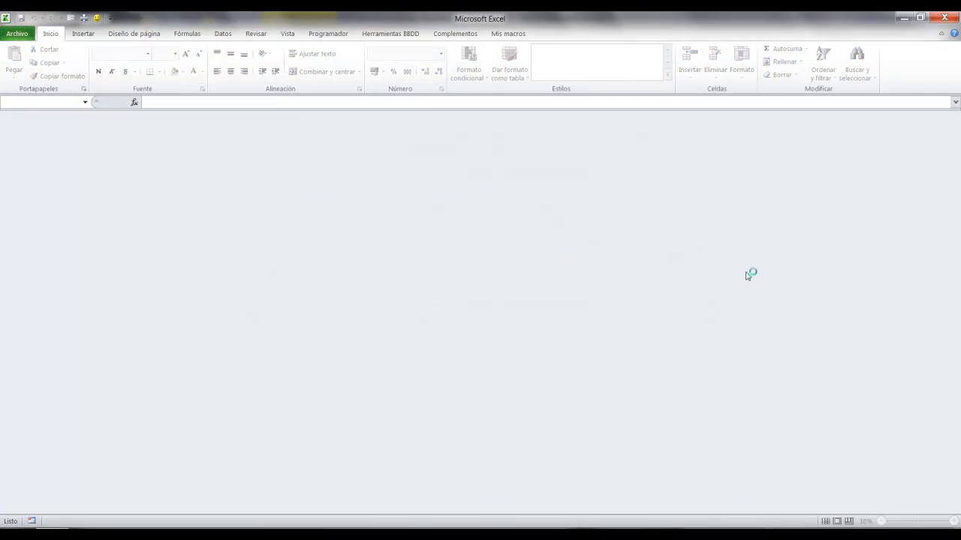
click(956, 16)
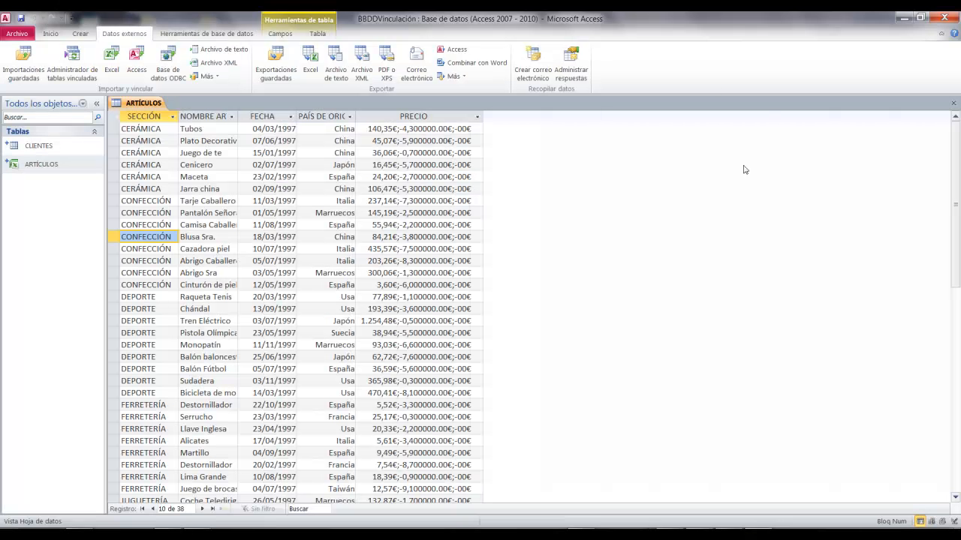
Step: Close the linked ARTÍCULOS table, saving its design changes, and open ARTÍCULOS.xls from the Vinculación folder in Excel
click(953, 103)
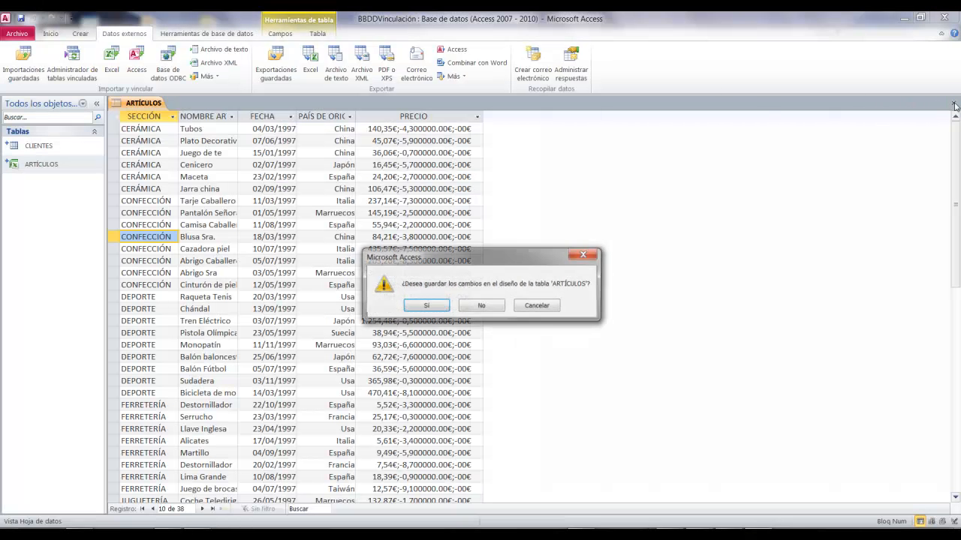
click(443, 308)
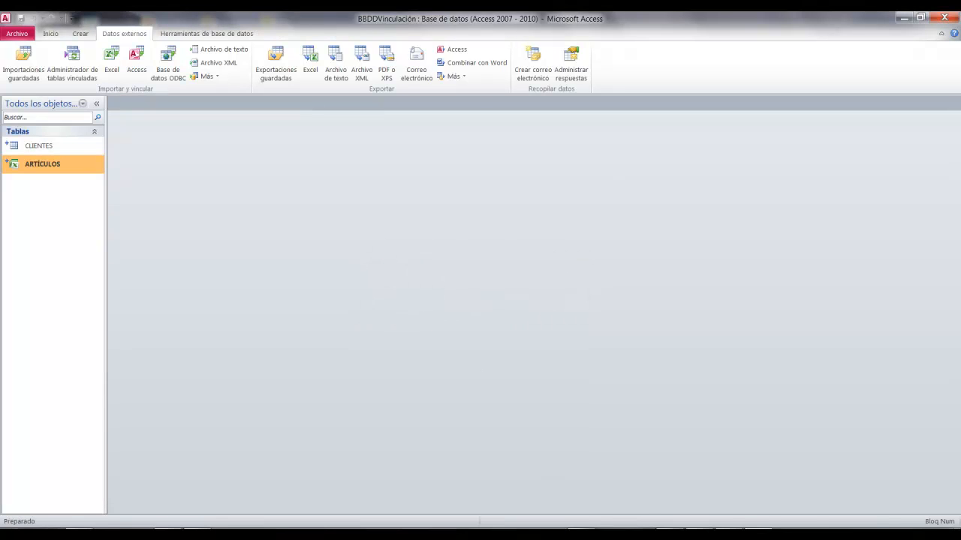
click(83, 535)
double_click(157, 94)
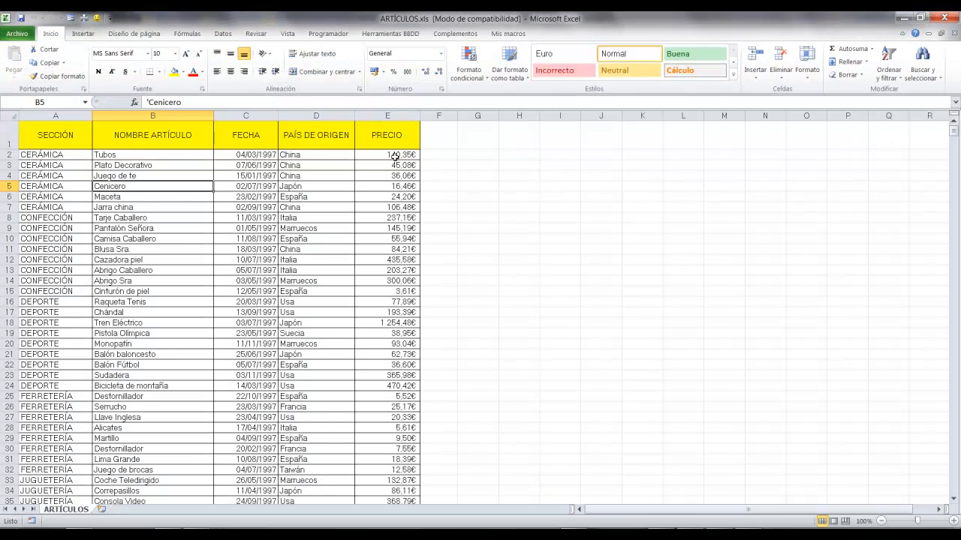
Step: Examine the number category and currency symbol applied to the Maceta price cell in the PRECIO column, without changing them
click(394, 156)
click(384, 199)
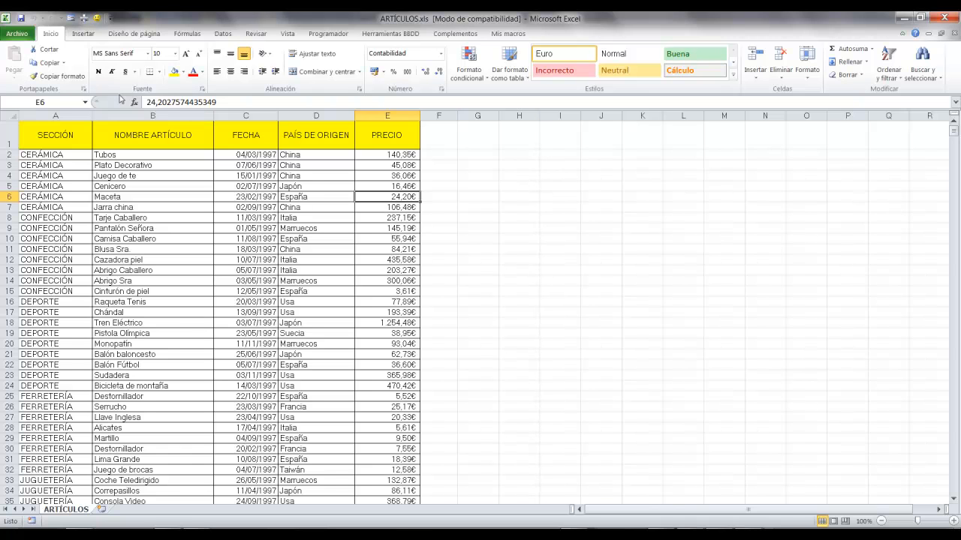
click(202, 89)
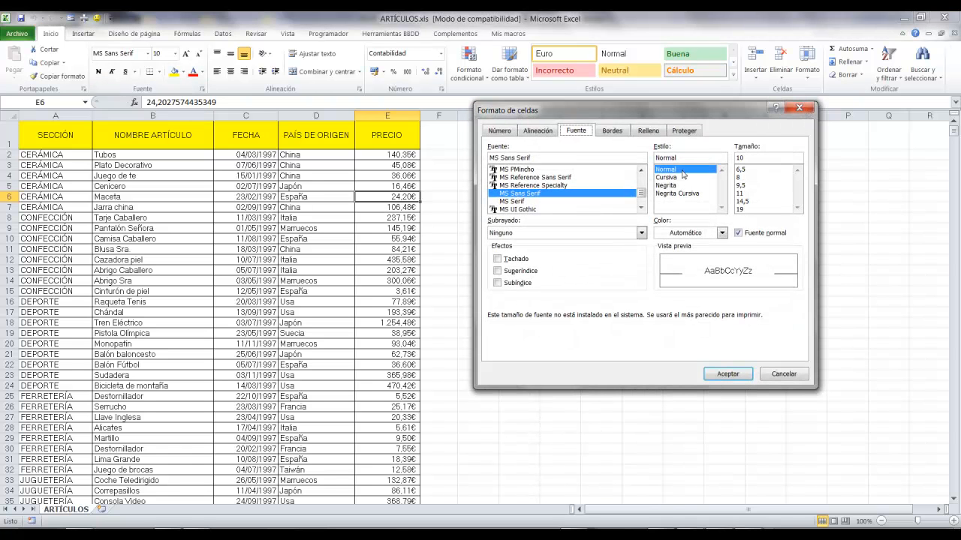
click(500, 132)
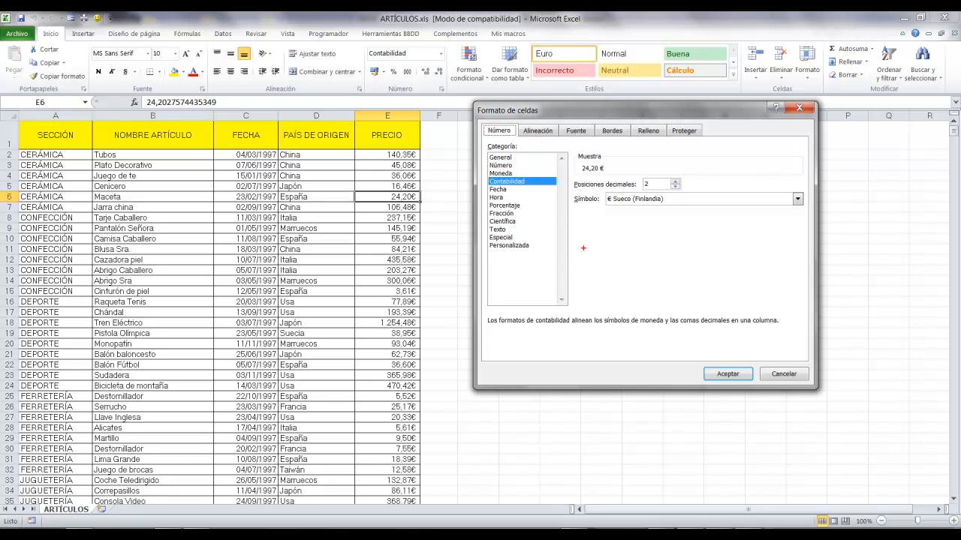
mouse_move(484, 174)
mouse_down()
mouse_move(563, 195)
mouse_move(813, 217)
mouse_up()
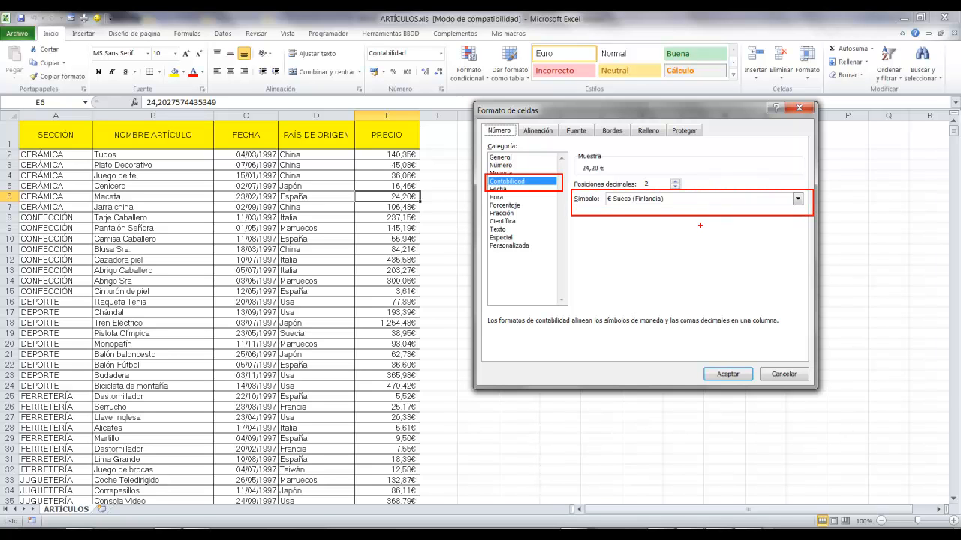
drag(660, 213, 960, 421)
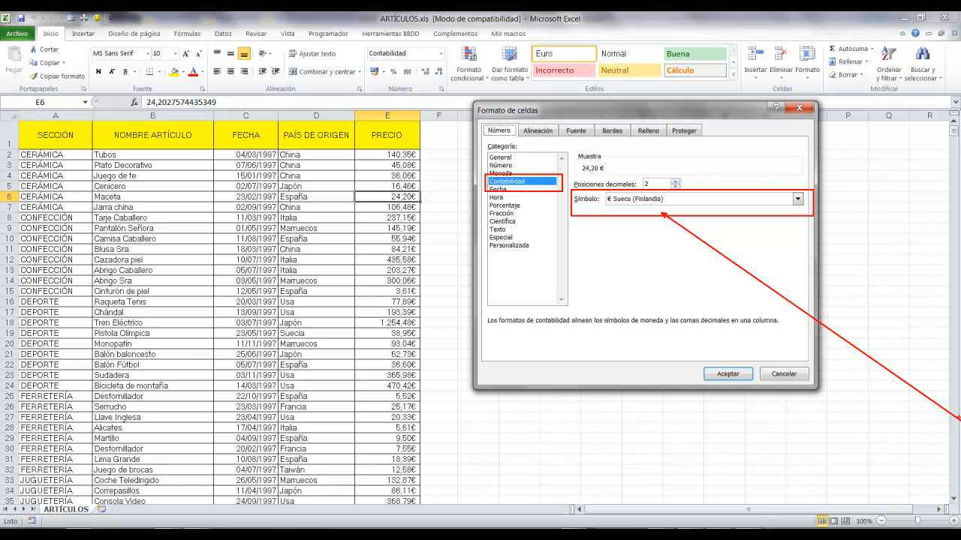
key(Escape)
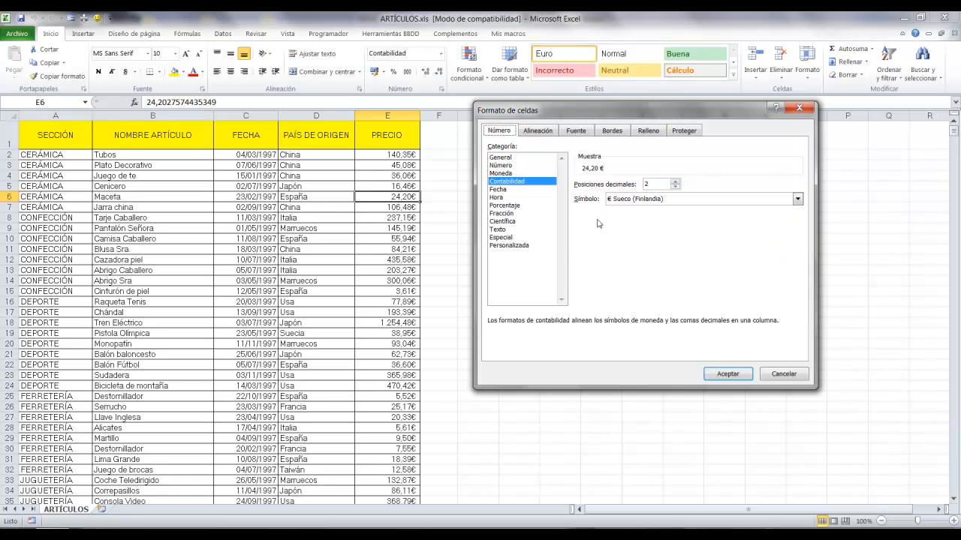
click(785, 374)
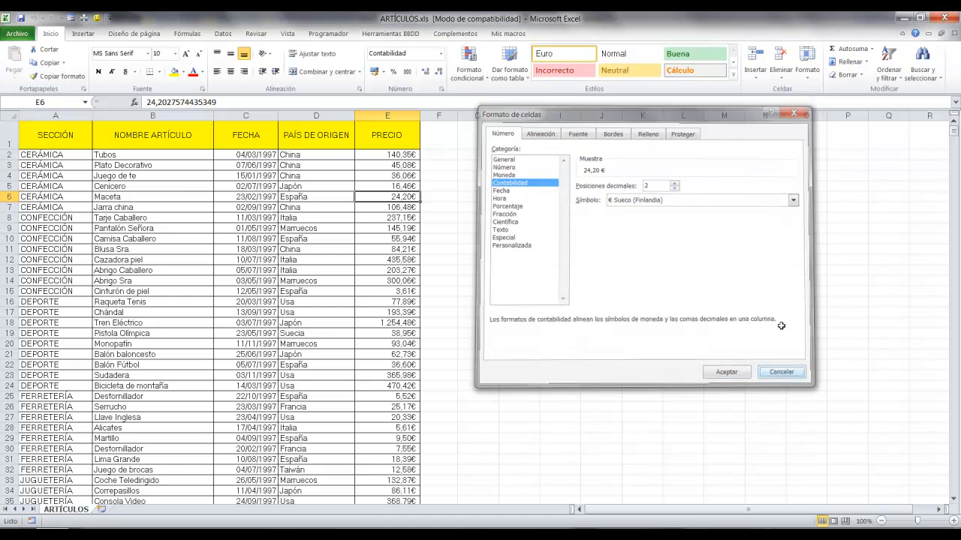
Step: Close ARTÍCULOS.xls, switch to Access and open the linked ARTÍCULOS table in Design view despite its design being locked
click(947, 21)
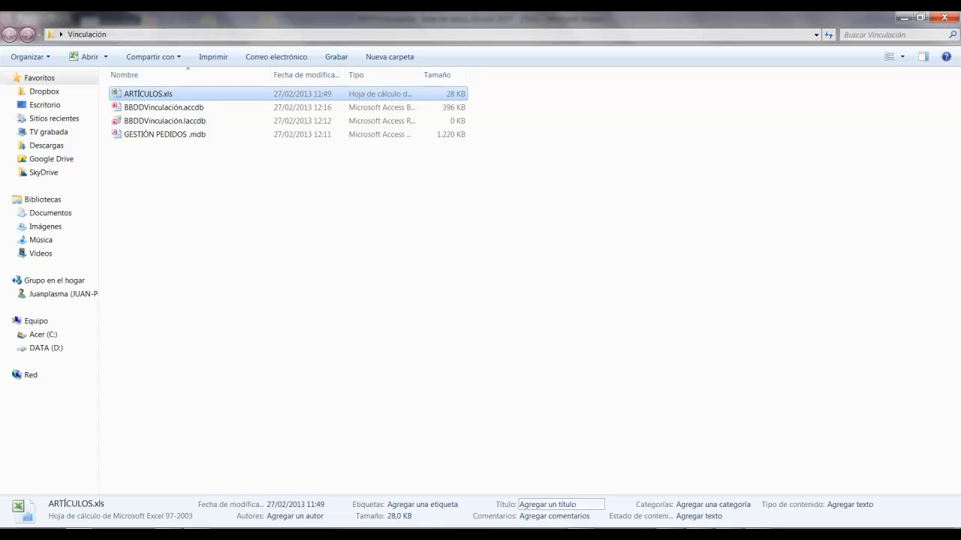
click(766, 534)
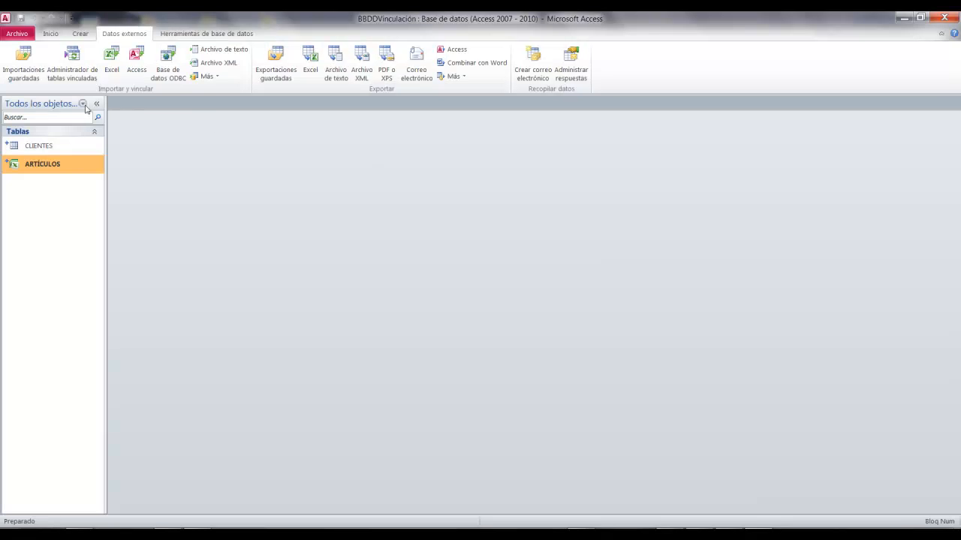
double_click(28, 165)
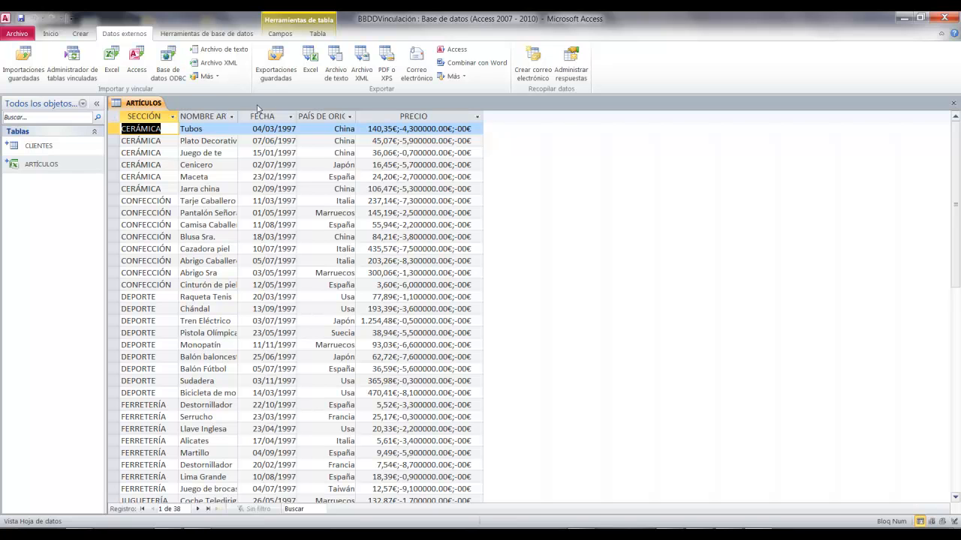
click(280, 33)
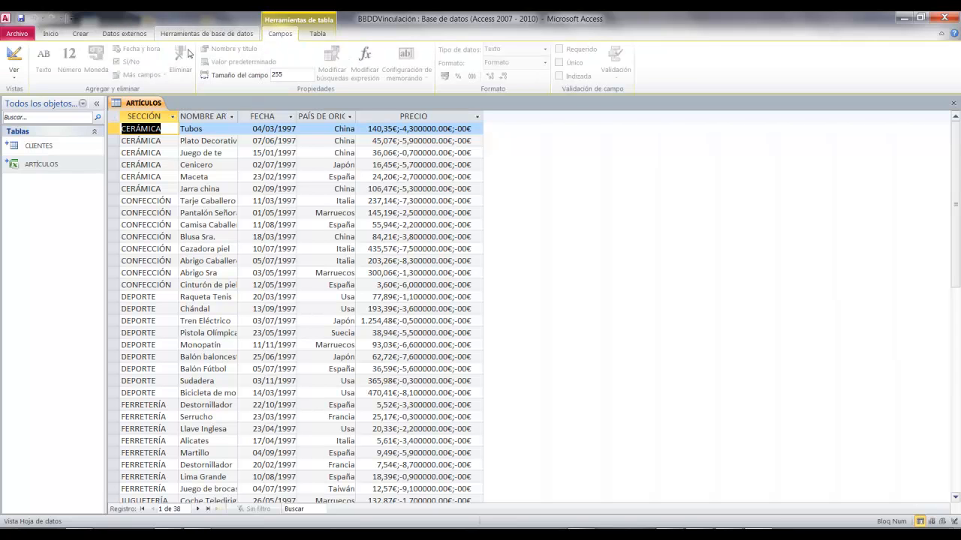
click(14, 58)
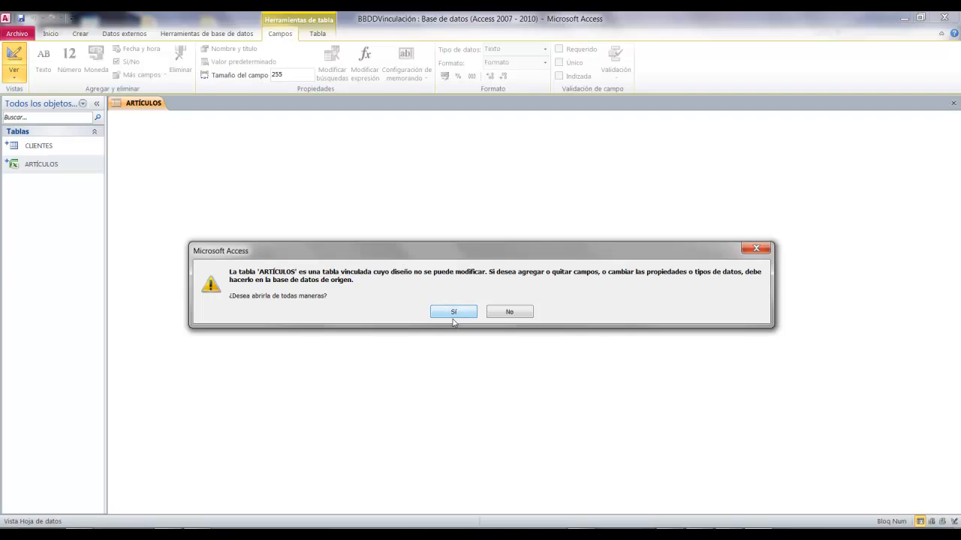
click(450, 311)
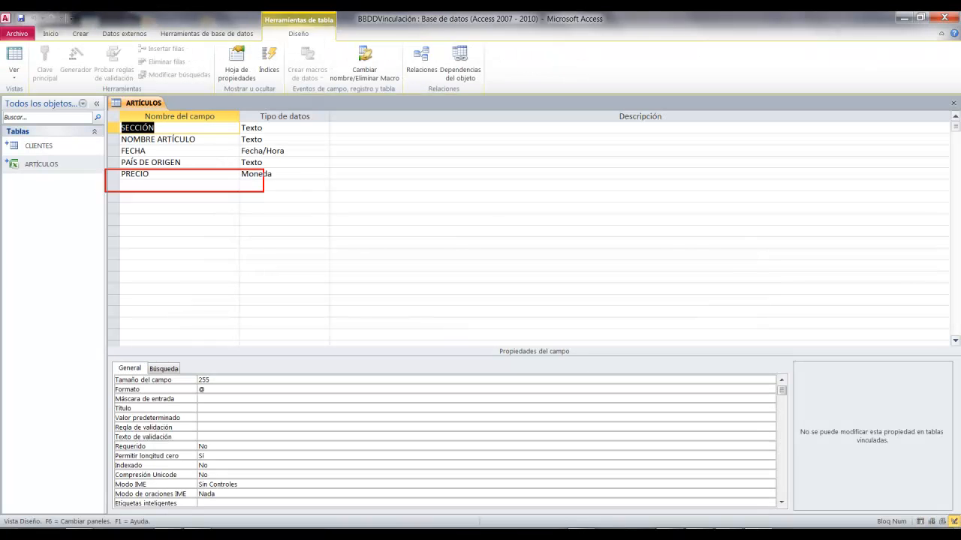
Step: Replace the PRECIO field's custom format with a predefined currency format and return to Datasheet view, saving the table
click(287, 176)
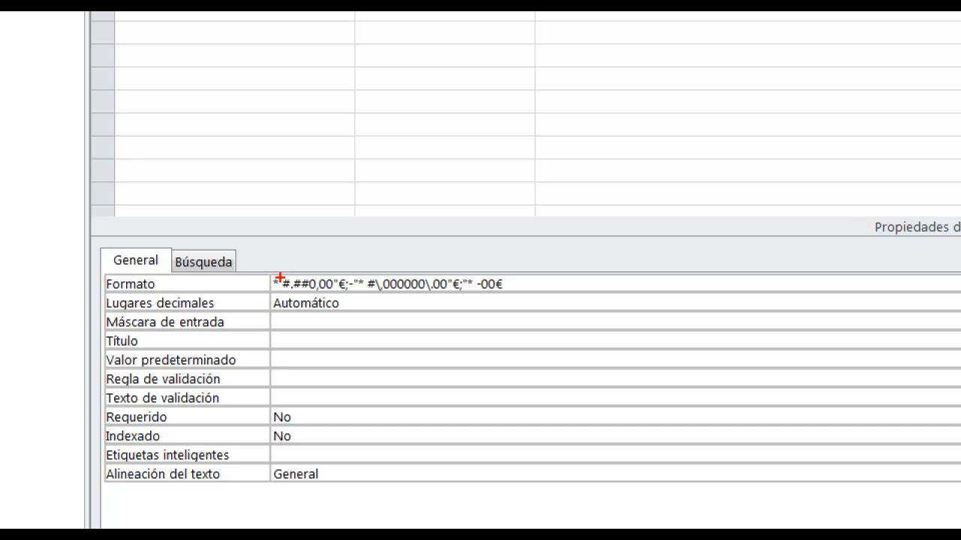
drag(99, 268, 860, 296)
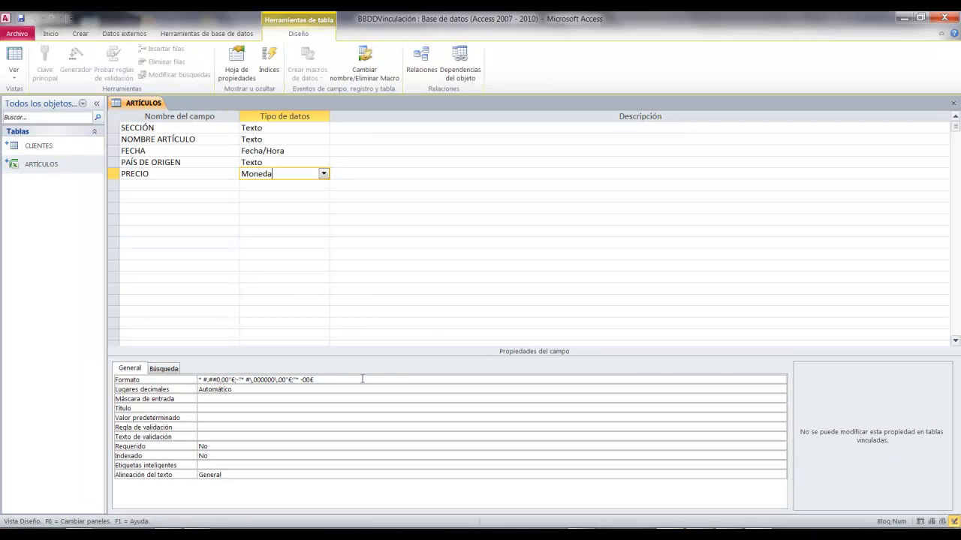
click(781, 381)
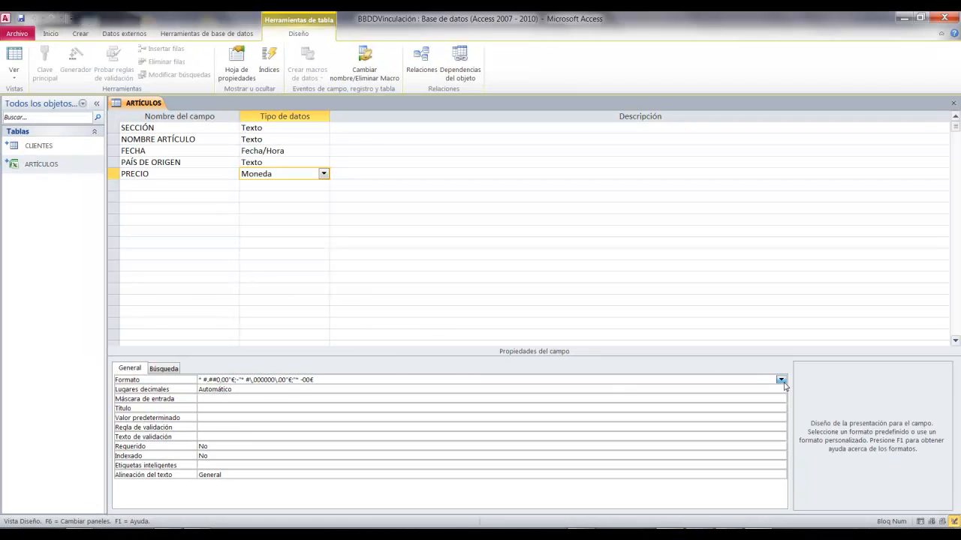
click(781, 380)
click(225, 398)
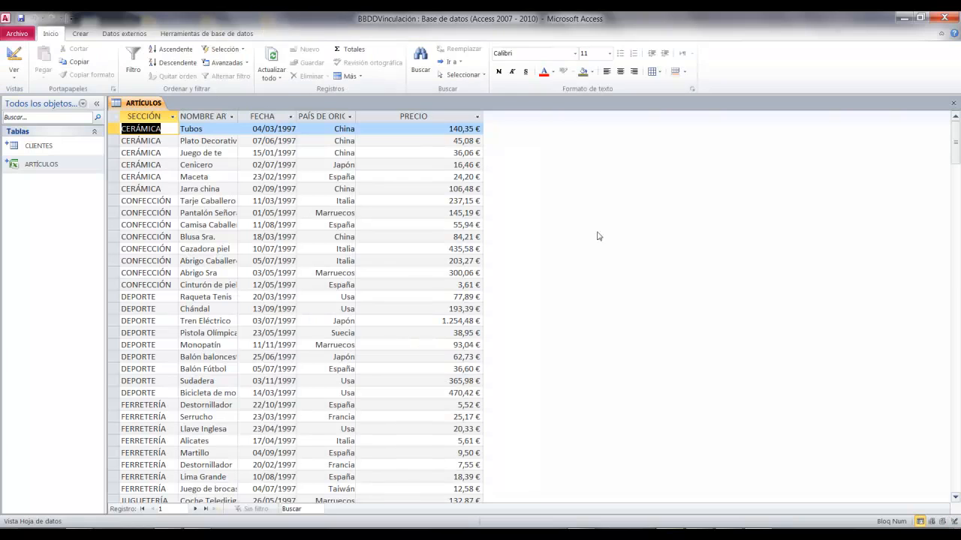
click(8, 59)
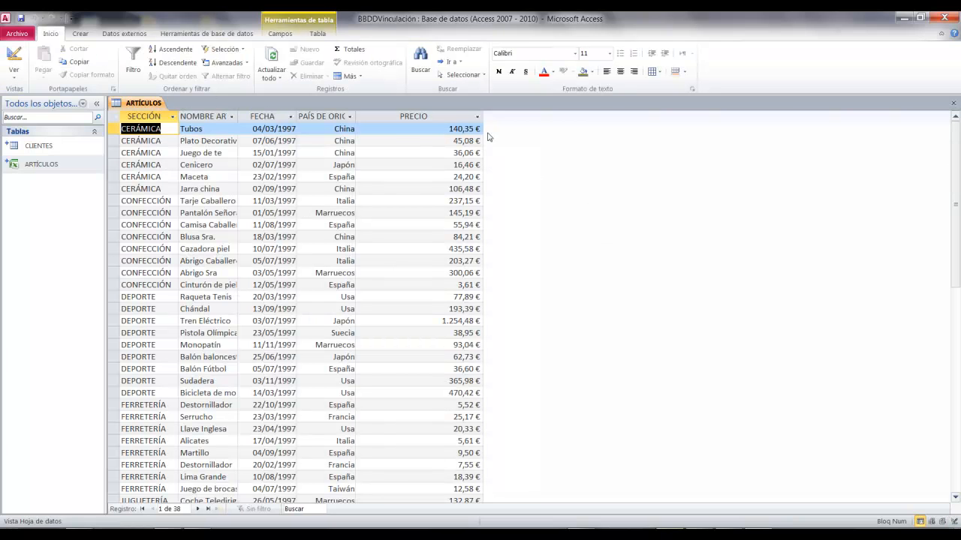
Step: Narrow the PRECIO column of the ARTÍCULOS table and close the table, saving the layout changes
drag(485, 118, 459, 117)
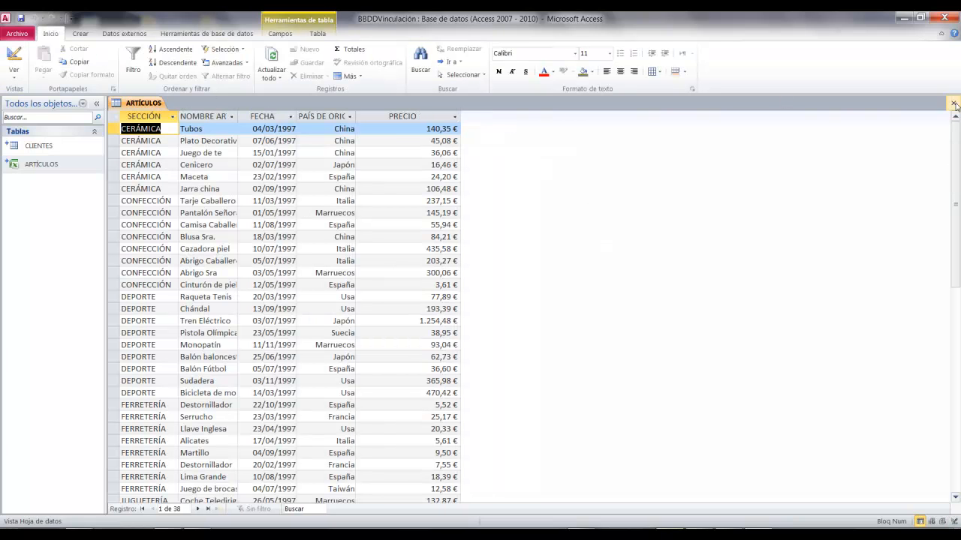
click(953, 102)
click(424, 306)
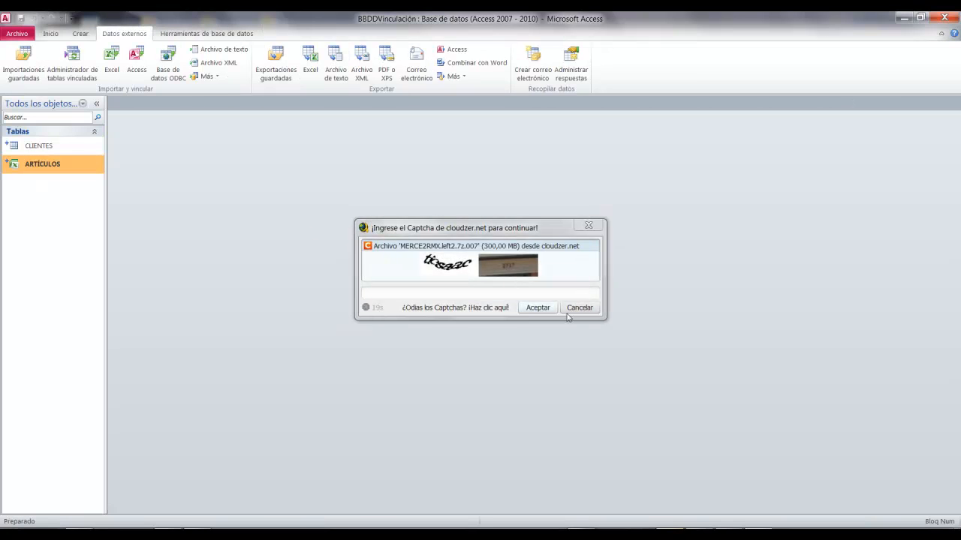
Step: Dismiss the unrelated captcha prompt and reopen the linked ARTÍCULOS table in Design view
click(580, 308)
click(511, 292)
double_click(34, 164)
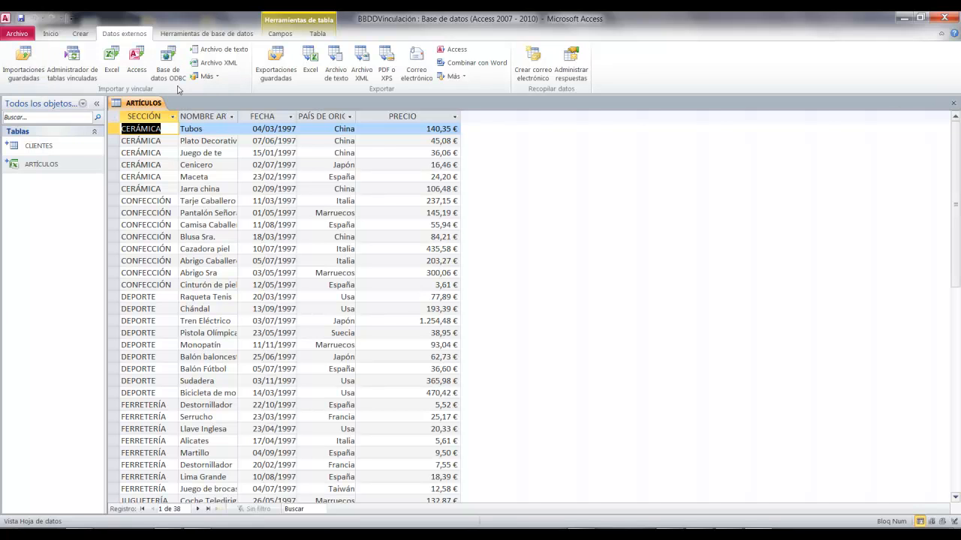
click(280, 30)
click(14, 57)
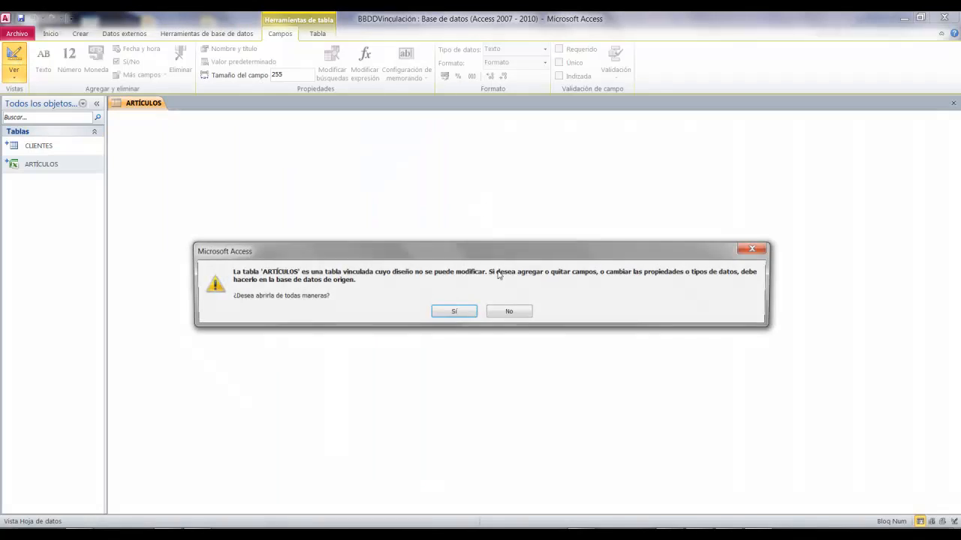
click(463, 312)
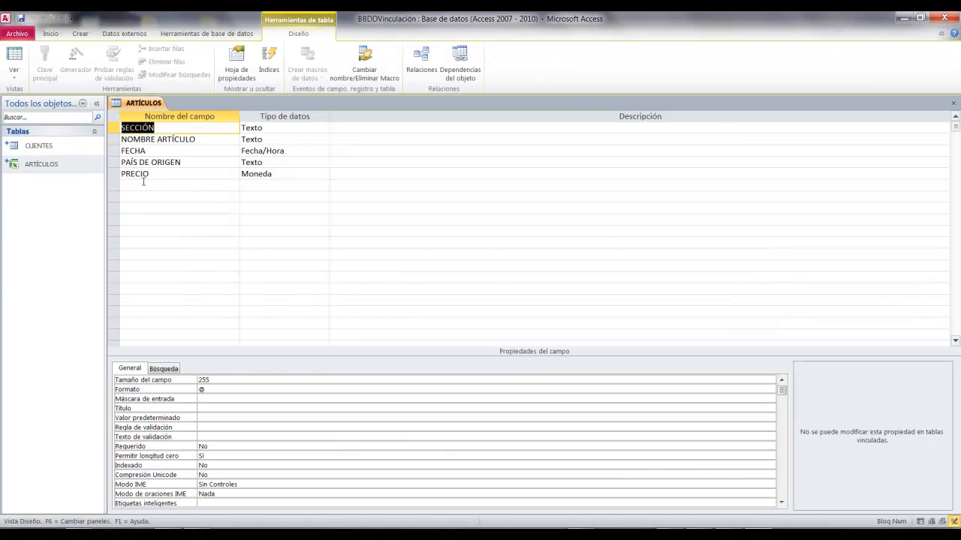
Step: Add an Observaciones field with the Memo data type below PRECIO in the linked ARTÍCULOS table
click(143, 186)
text(Observaciones)
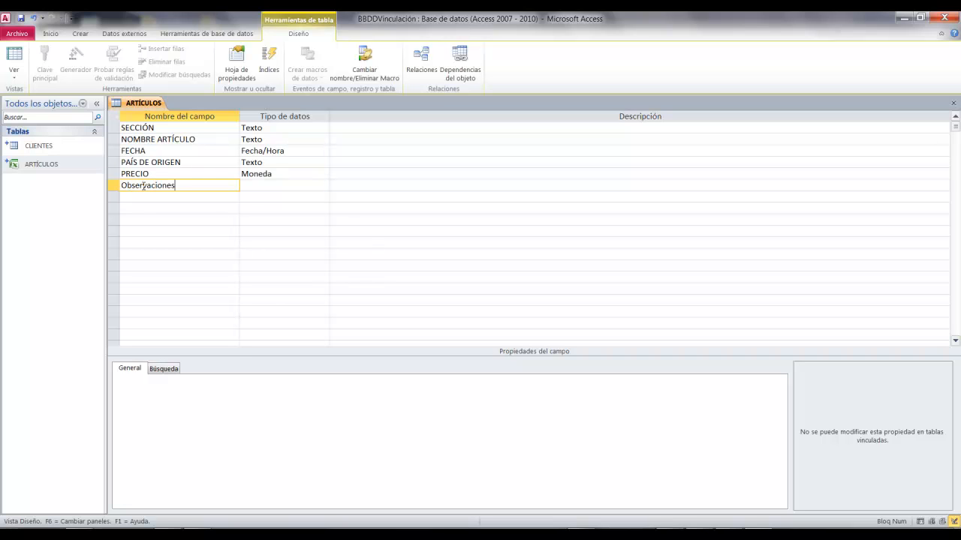
click(295, 185)
click(323, 185)
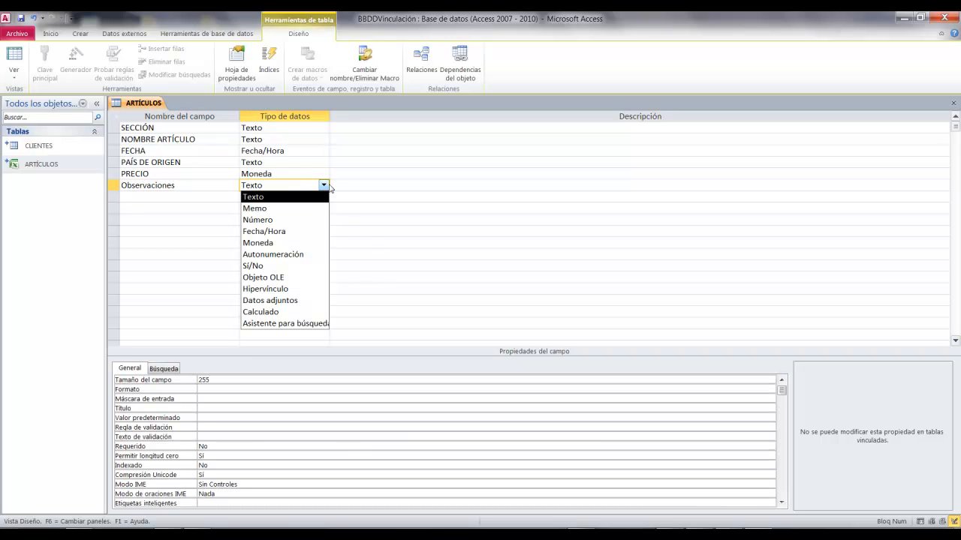
click(304, 208)
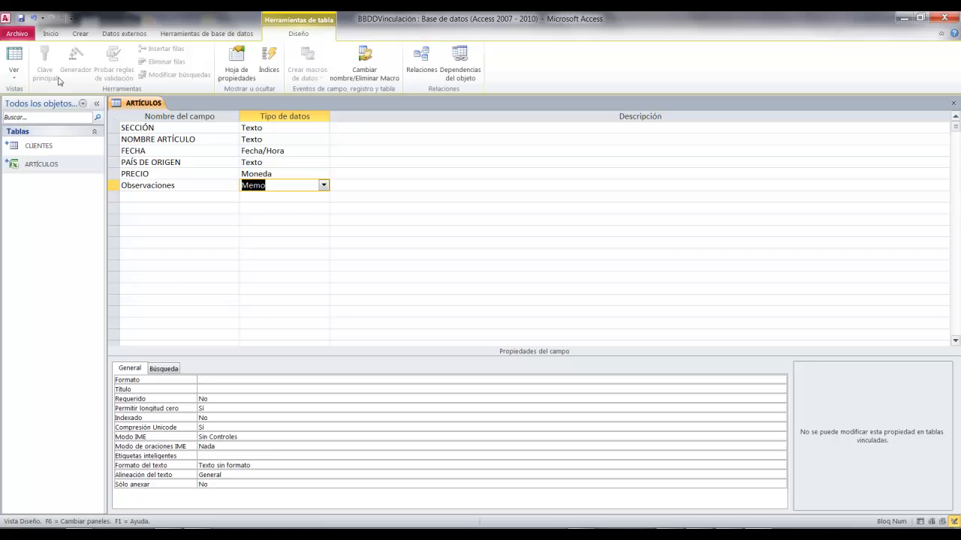
Step: Try to save the Observaciones field in the linked ARTÍCULOS table, and close the table discarding its design changes
click(21, 18)
drag(456, 264, 440, 241)
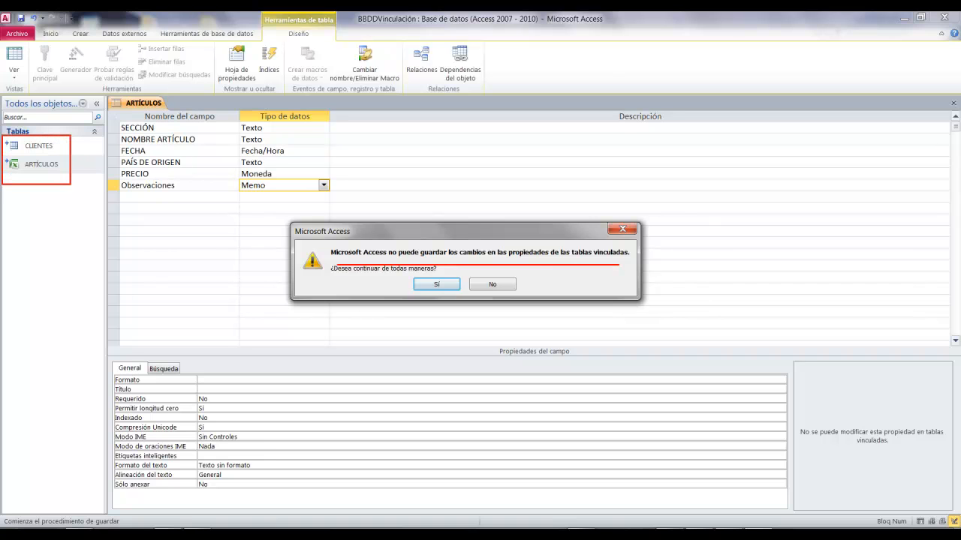
key(Escape)
click(474, 287)
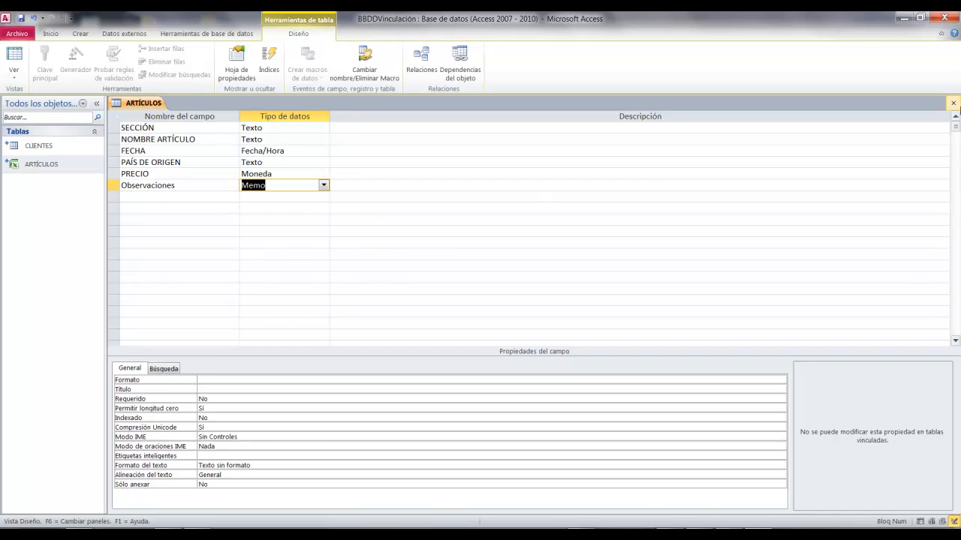
click(954, 103)
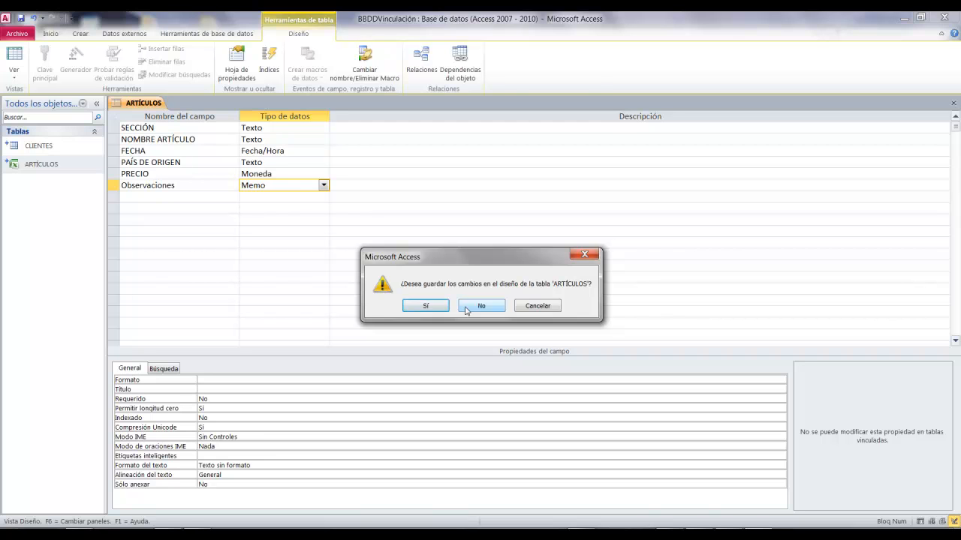
click(466, 308)
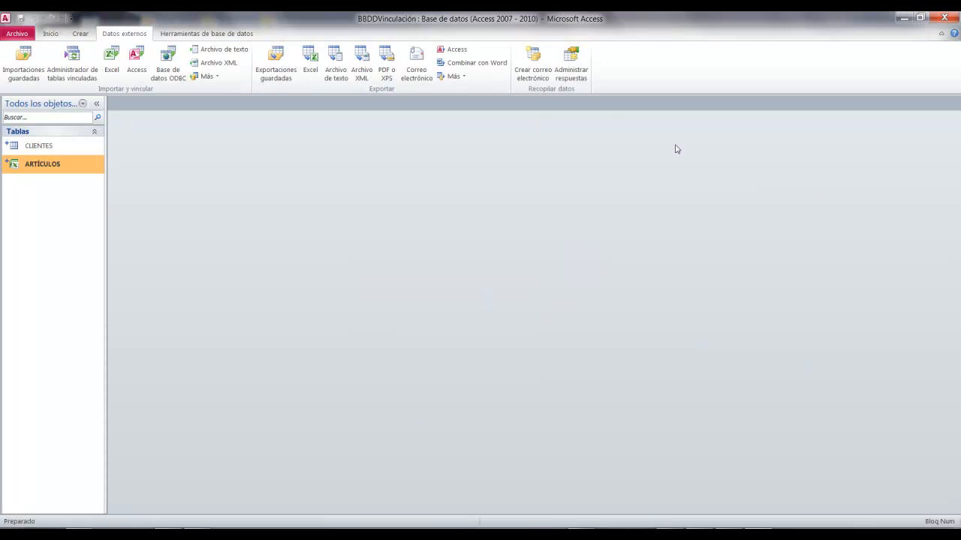
Step: In ARTÍCULOS.xls from the Vinculación folder, set the price of Tubos to 50000, and save and close the workbook in Excel
key(alt+Tab)
double_click(171, 96)
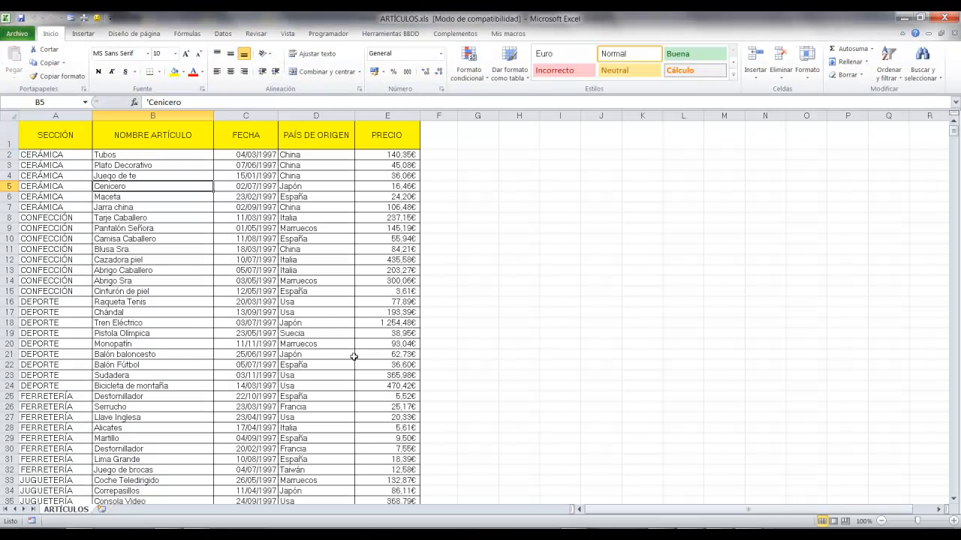
click(381, 155)
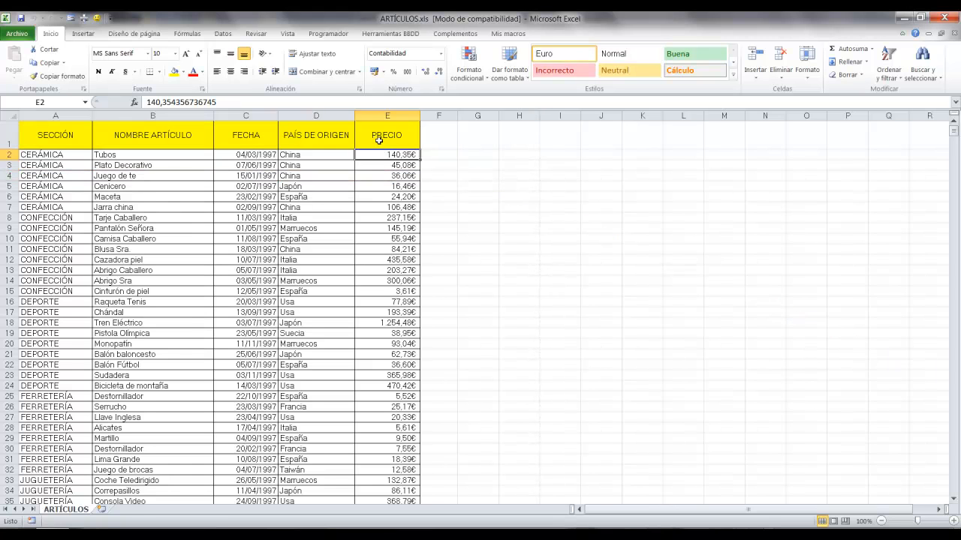
text(50000)
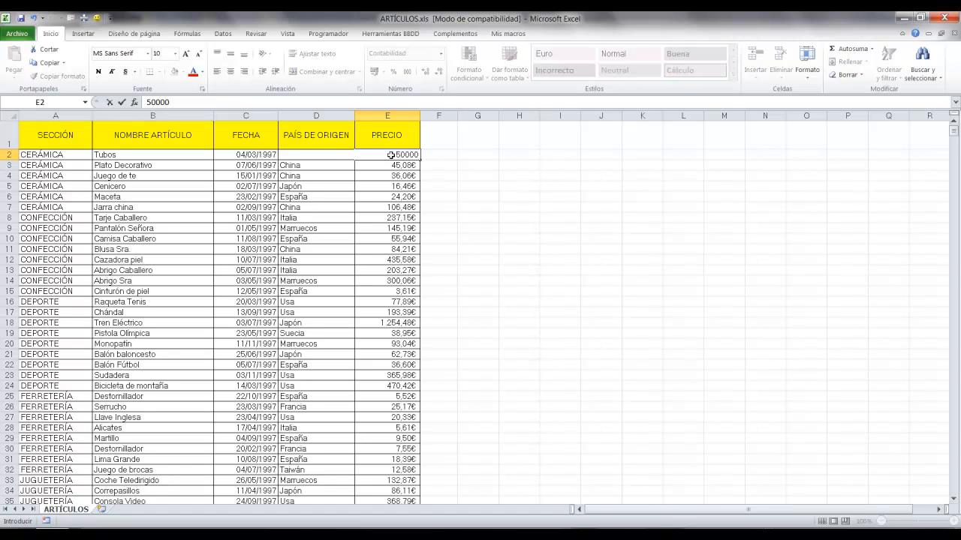
key(Return)
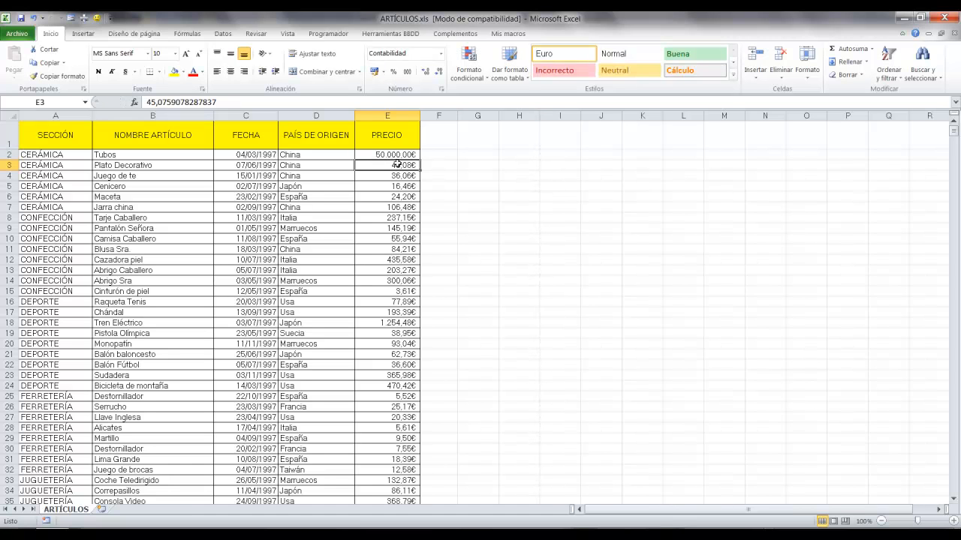
click(20, 17)
click(945, 17)
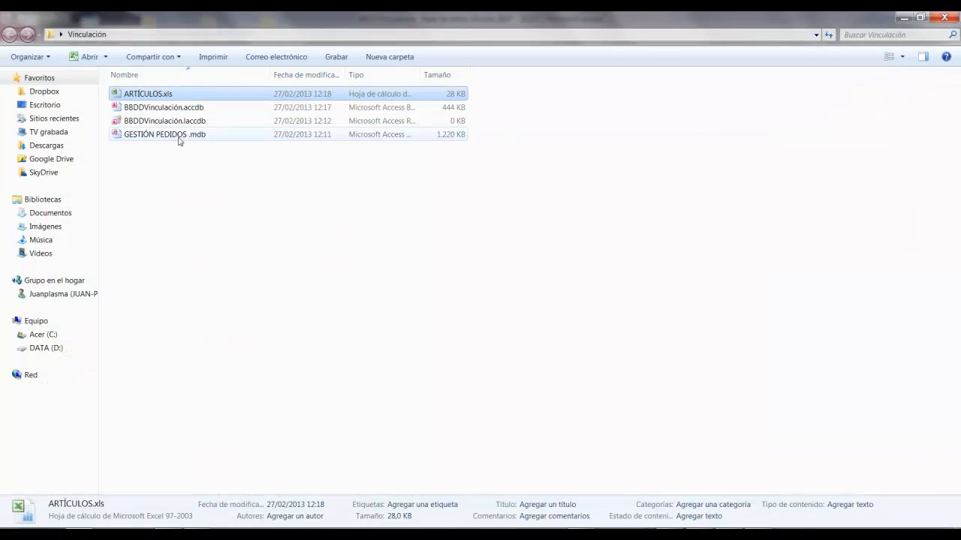
Step: Switch to Access, open the linked ARTÍCULOS table to check the price of Tubos, and close the table
click(694, 534)
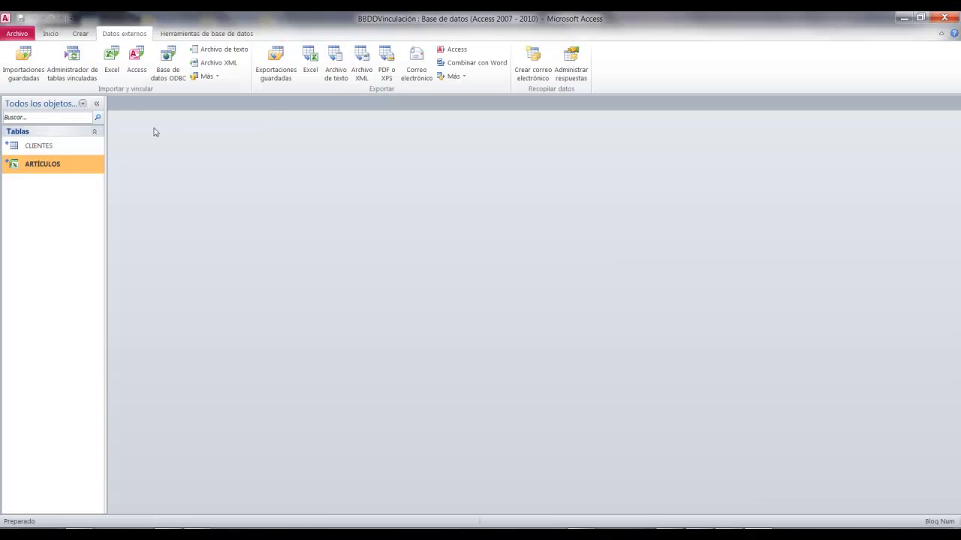
double_click(75, 159)
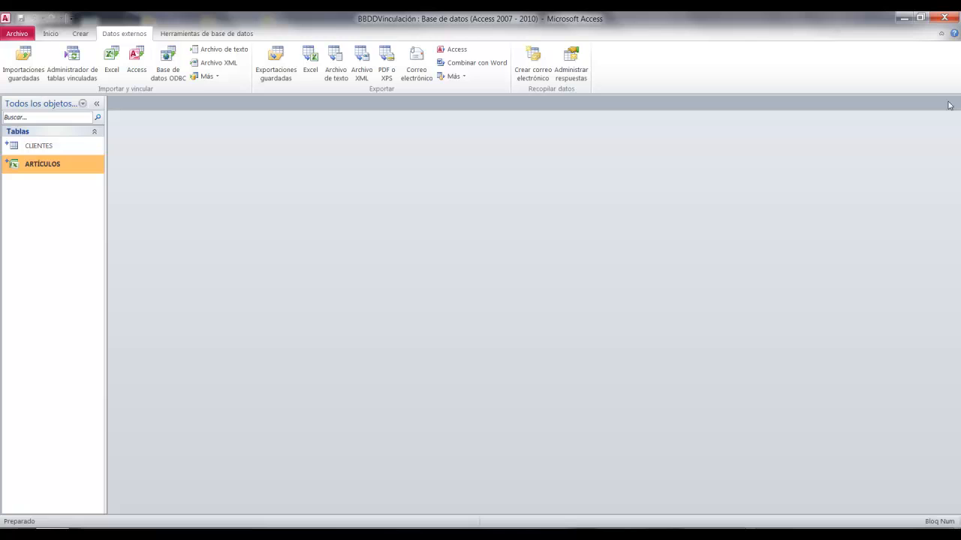
click(952, 102)
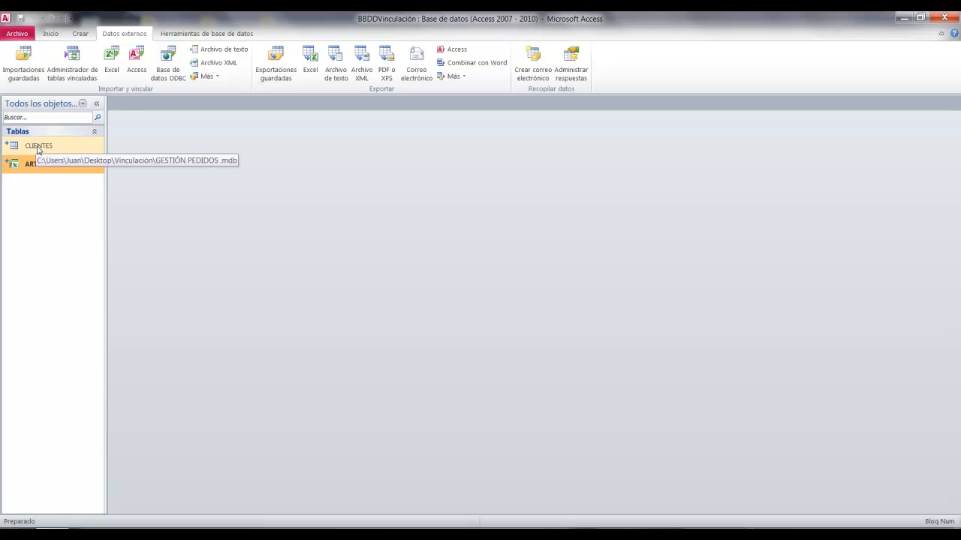
click(37, 149)
click(44, 164)
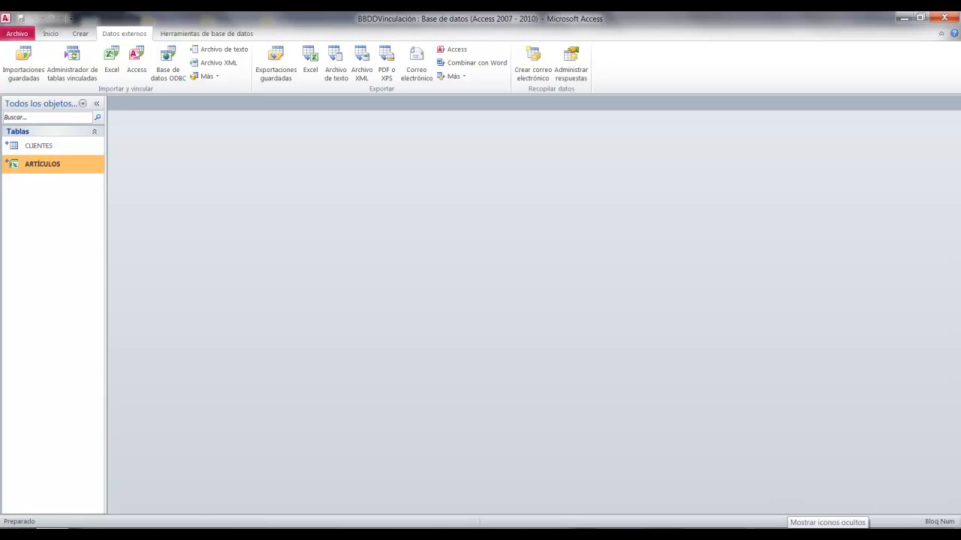
Step: Open phpMyAdmin in Firefox from the WampServer notification-area menu
click(800, 534)
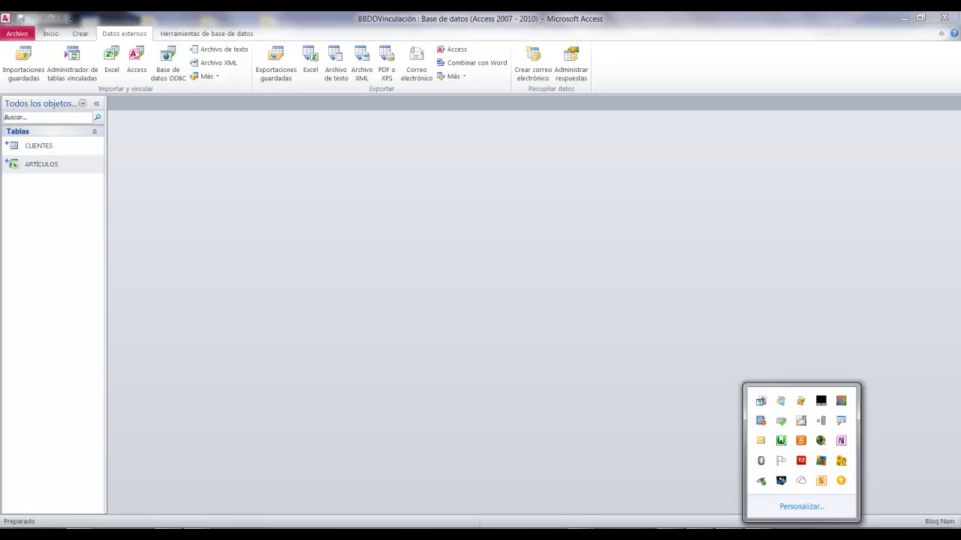
right_click(781, 442)
click(782, 441)
click(782, 441)
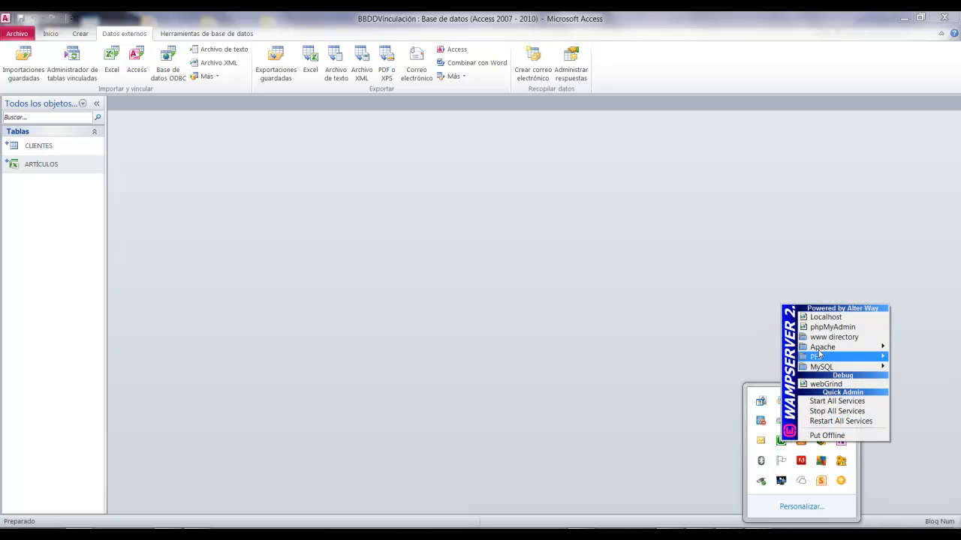
click(830, 329)
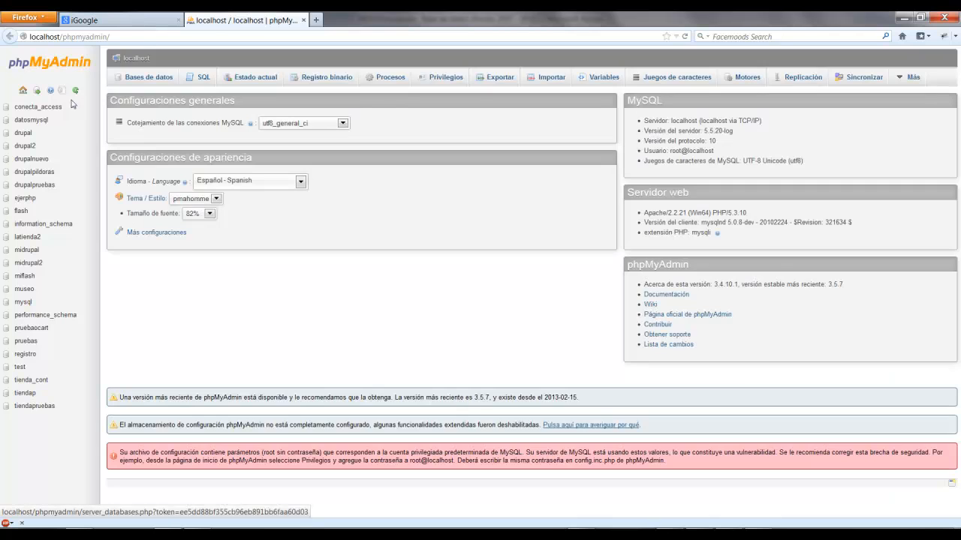
Step: Examine the tables of the conecta_access MySQL database, close phpMyAdmin, and return to Access
click(60, 107)
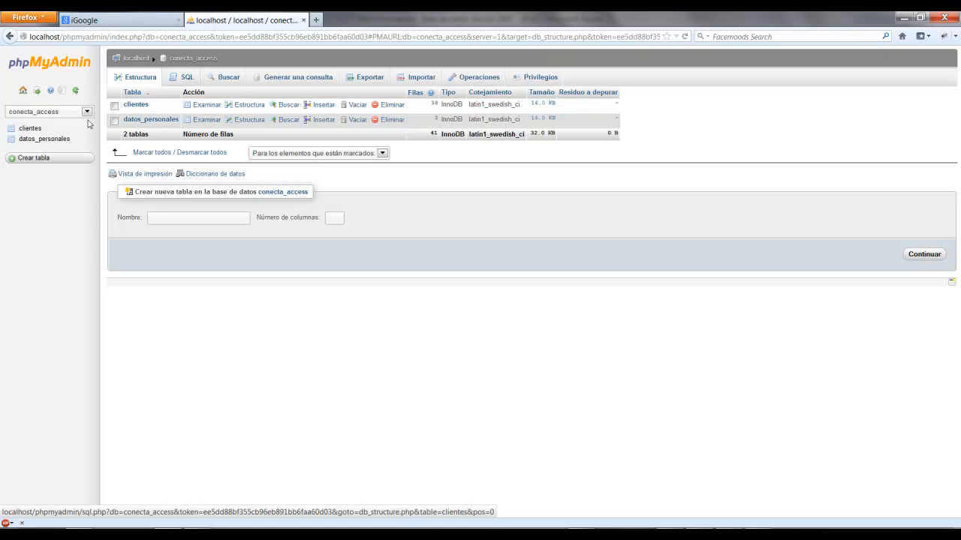
click(303, 21)
click(758, 535)
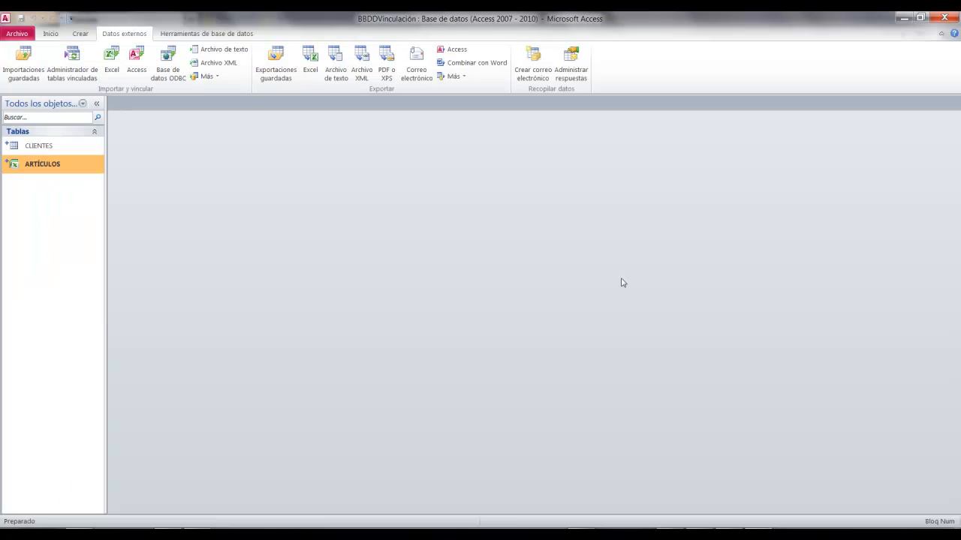
Step: Rename the linked CLIENTES table as CLIENTES_Access
right_click(46, 147)
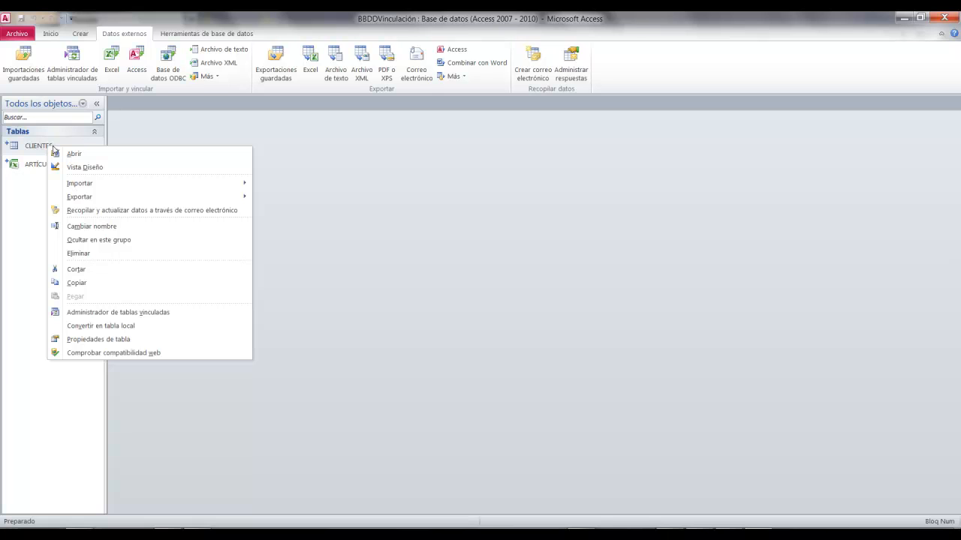
click(90, 226)
click(75, 145)
text(_Access)
key(Return)
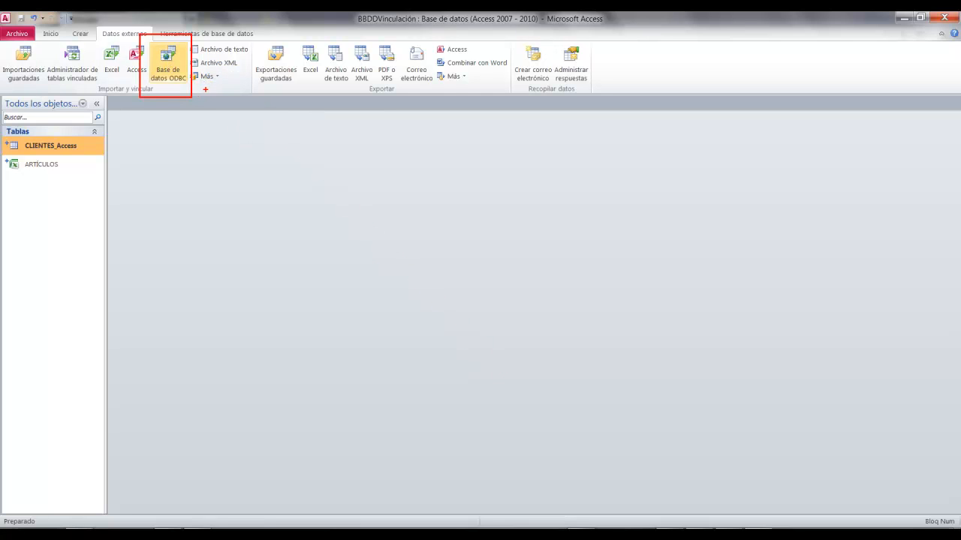
click(212, 77)
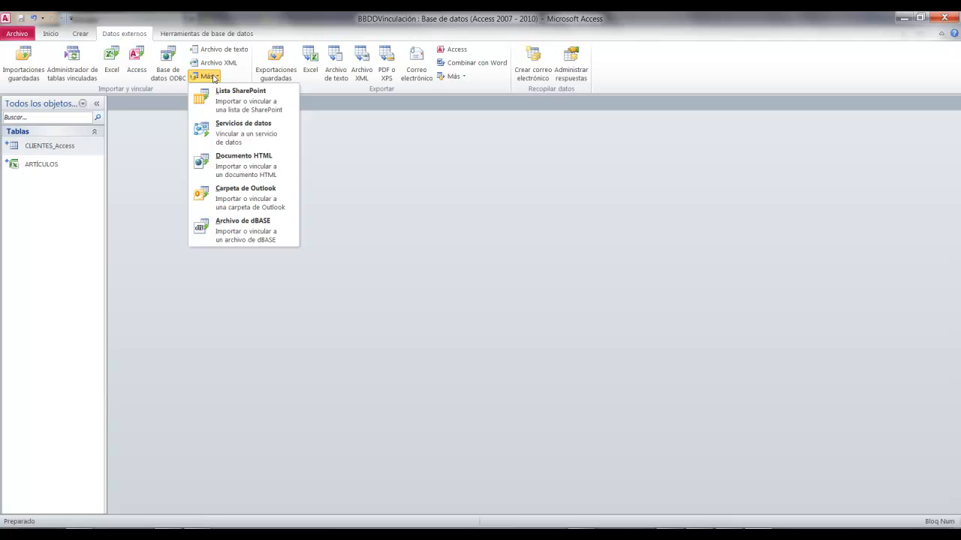
click(212, 77)
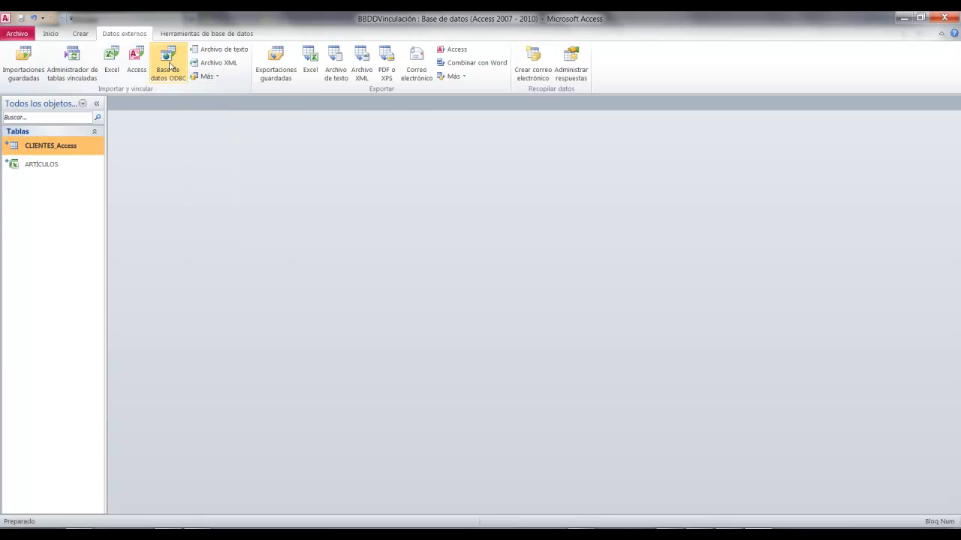
mouse_move(145, 34)
mouse_down()
mouse_move(191, 90)
mouse_move(253, 209)
mouse_up()
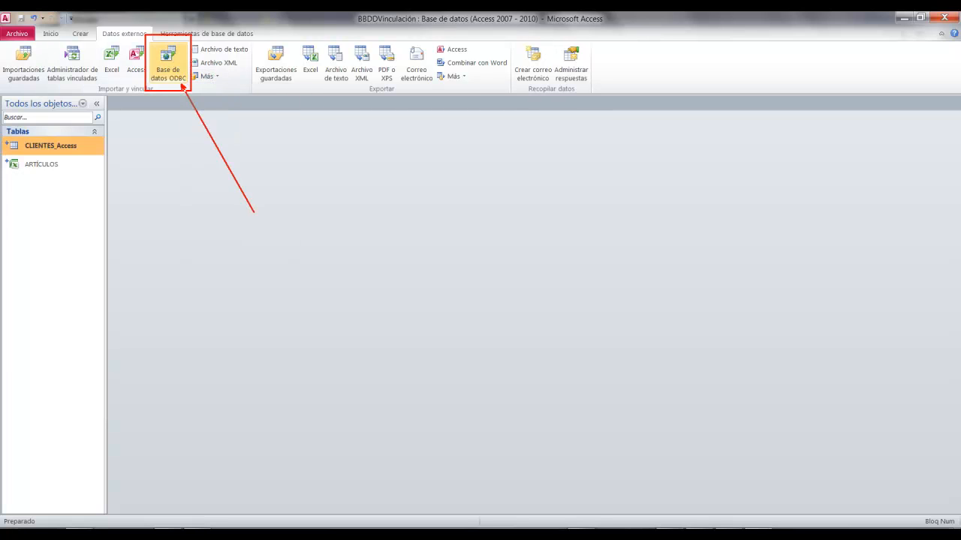
drag(219, 87, 341, 193)
key(Escape)
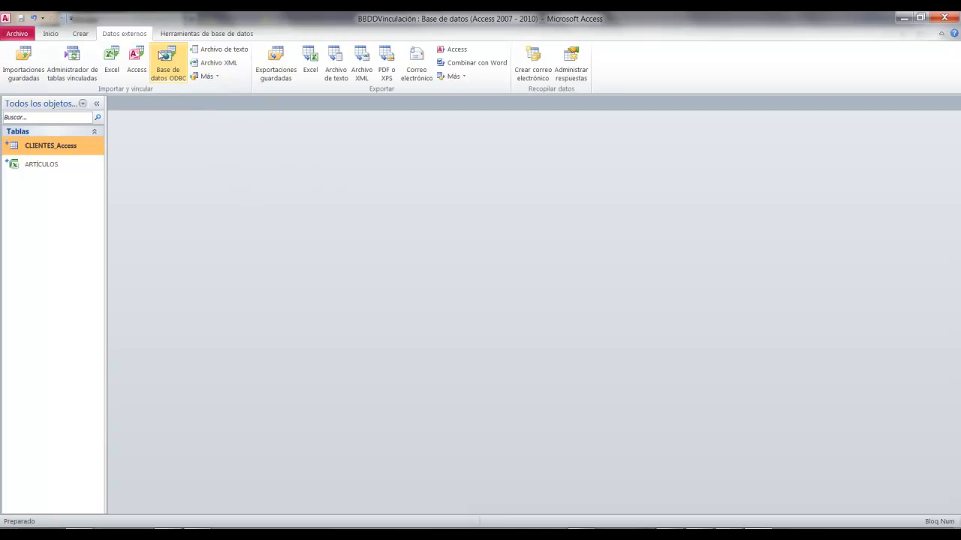
Step: Start getting external data from an ODBC database, with the option to link to the source by creating a linked table
click(161, 53)
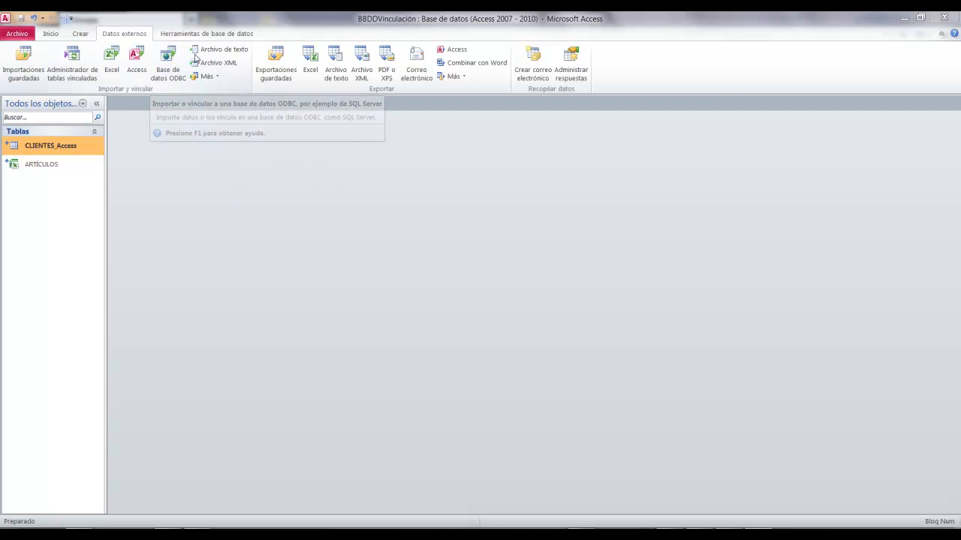
click(277, 228)
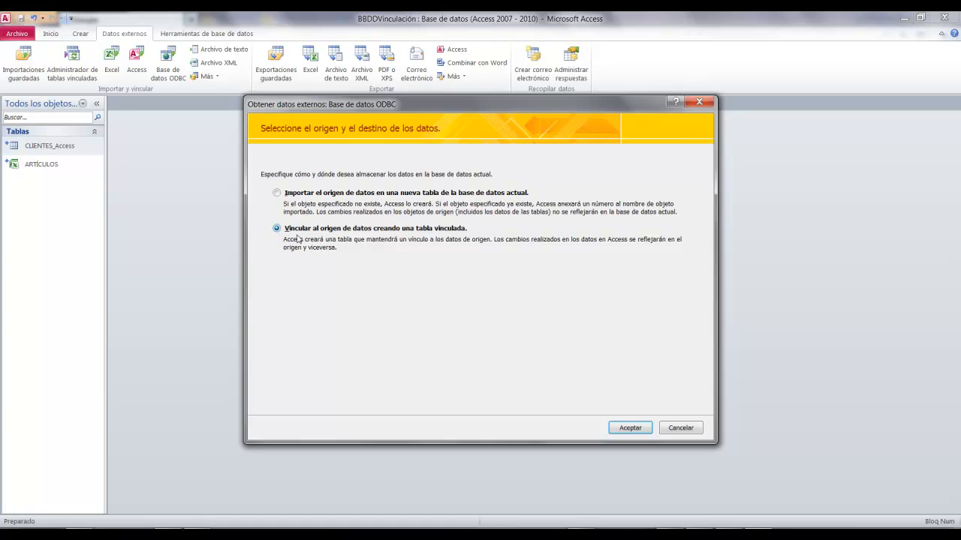
click(630, 428)
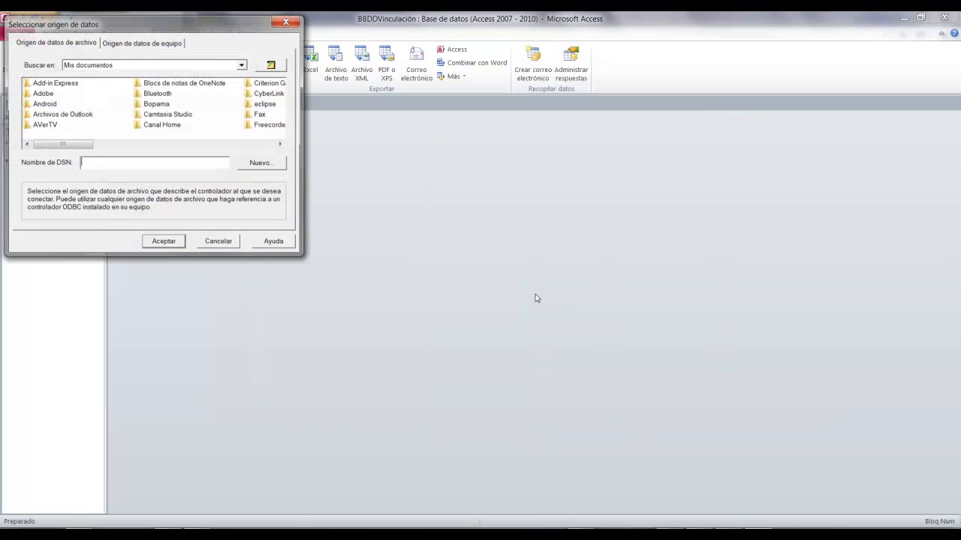
Step: Choose the machine data source ejemplo_origen as the ODBC source for the link
drag(224, 33, 340, 83)
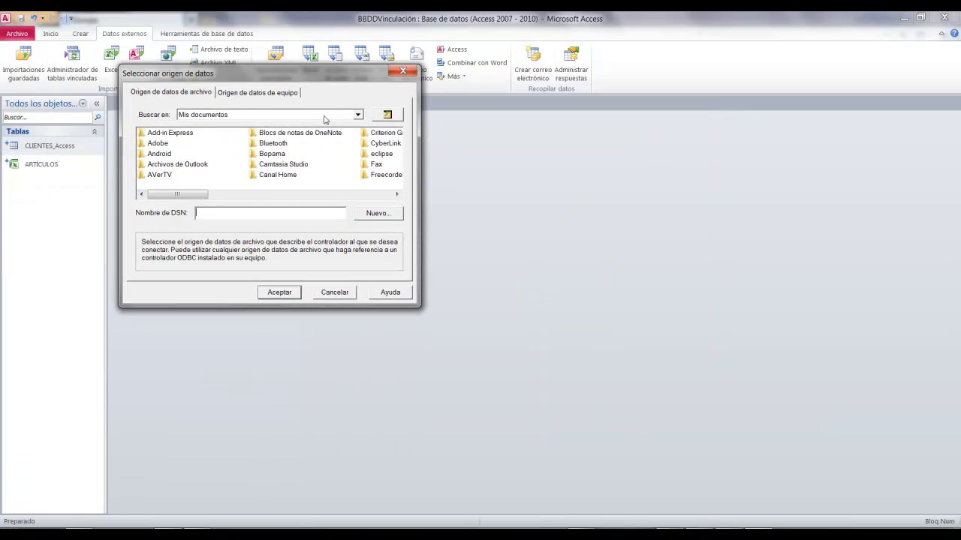
click(265, 98)
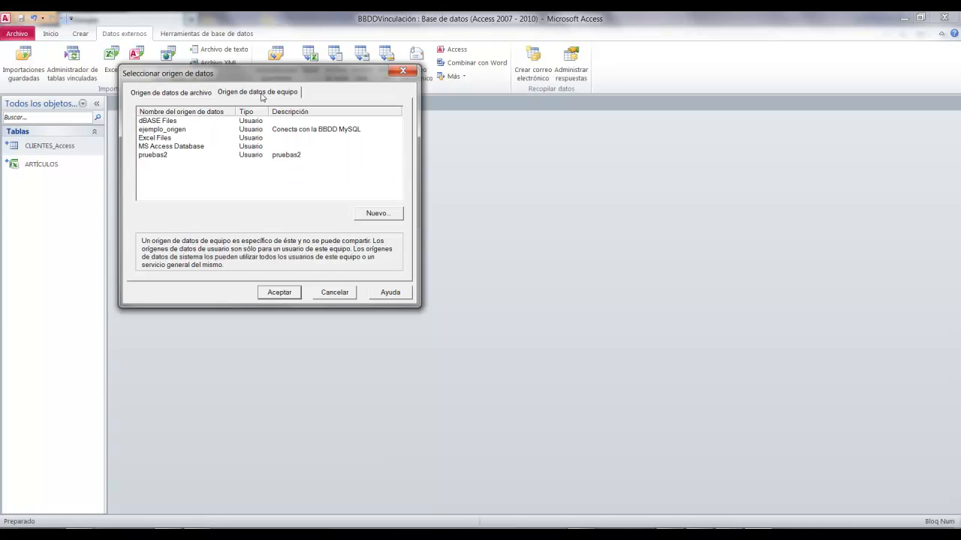
key(ctrl+2)
drag(216, 86, 310, 99)
key(Escape)
click(180, 132)
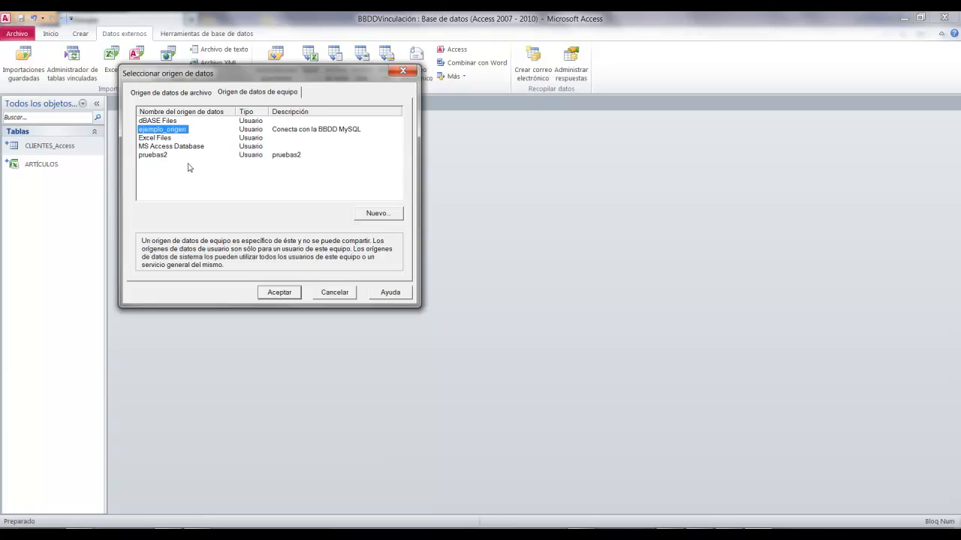
drag(133, 125, 201, 138)
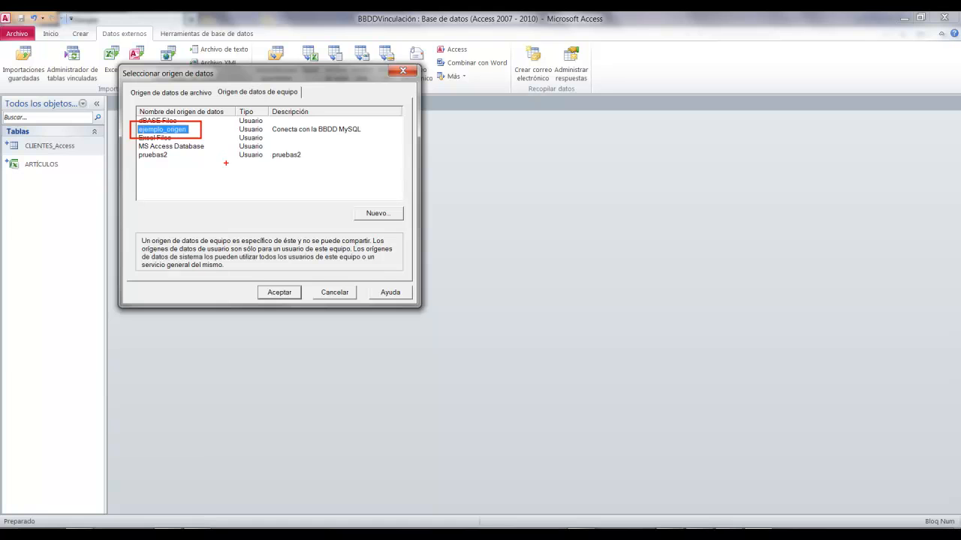
click(283, 295)
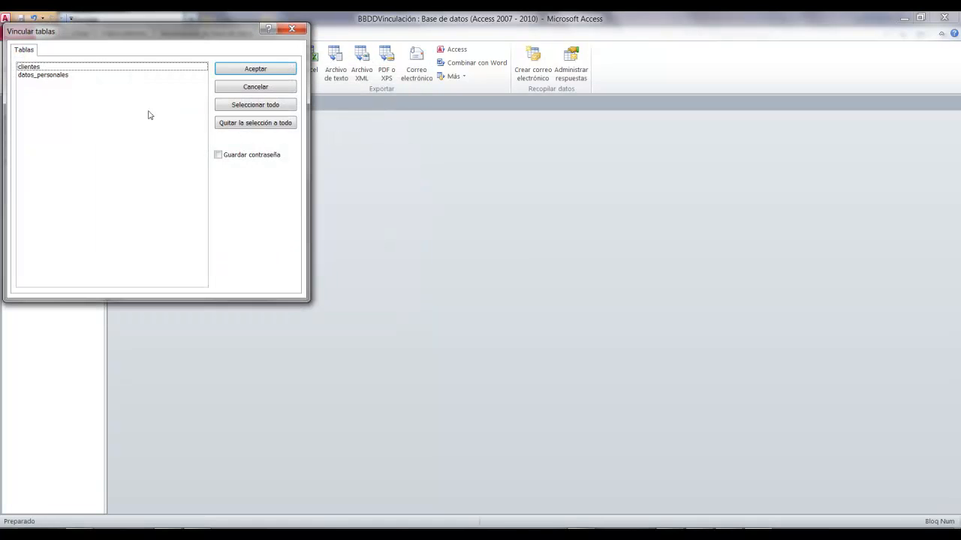
Step: Link the MySQL clientes table, using CÓDIGO CLIENTE as the unique record identifier
drag(96, 41, 233, 58)
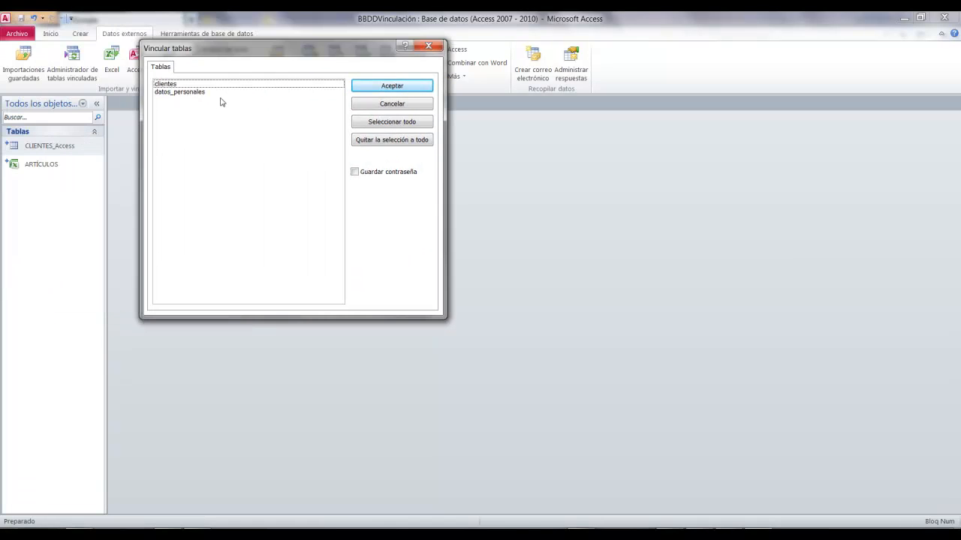
click(166, 86)
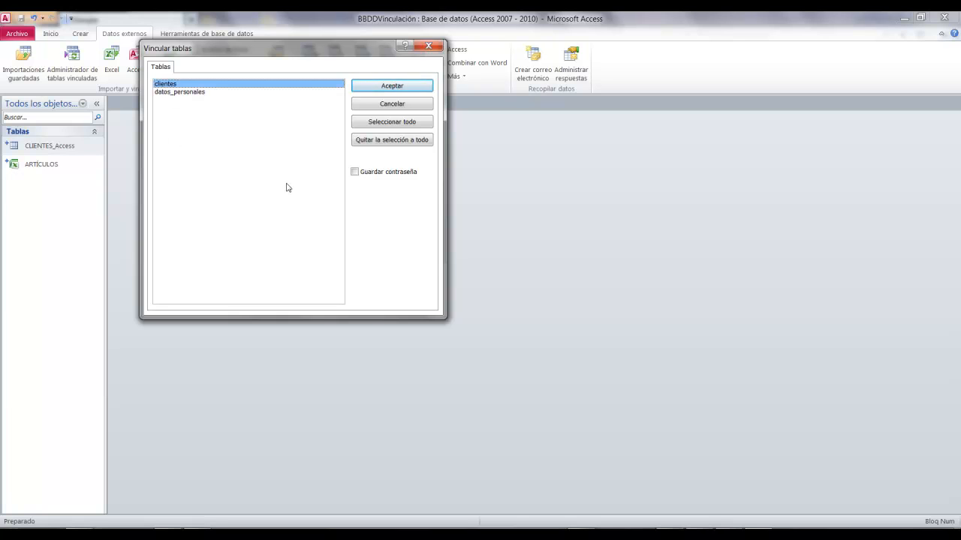
click(388, 89)
drag(446, 132, 292, 105)
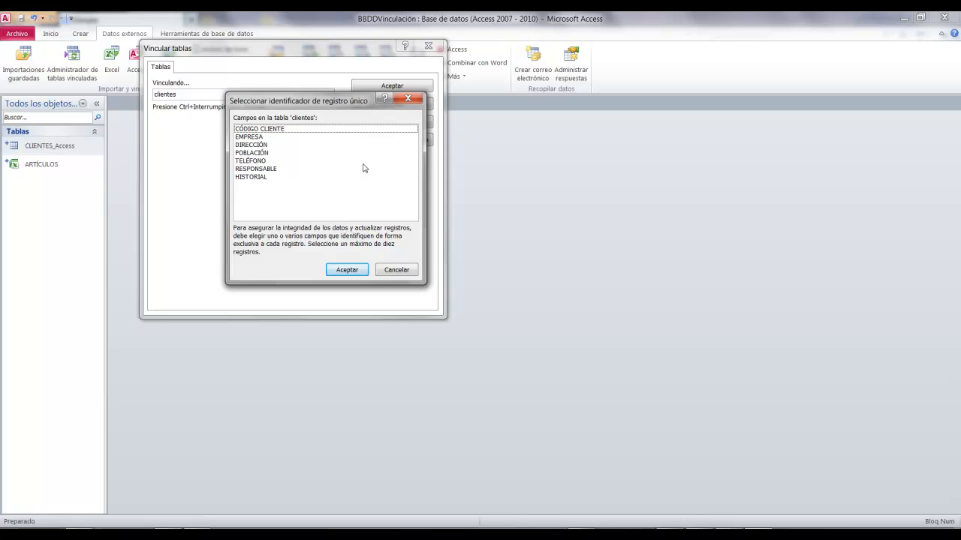
click(266, 130)
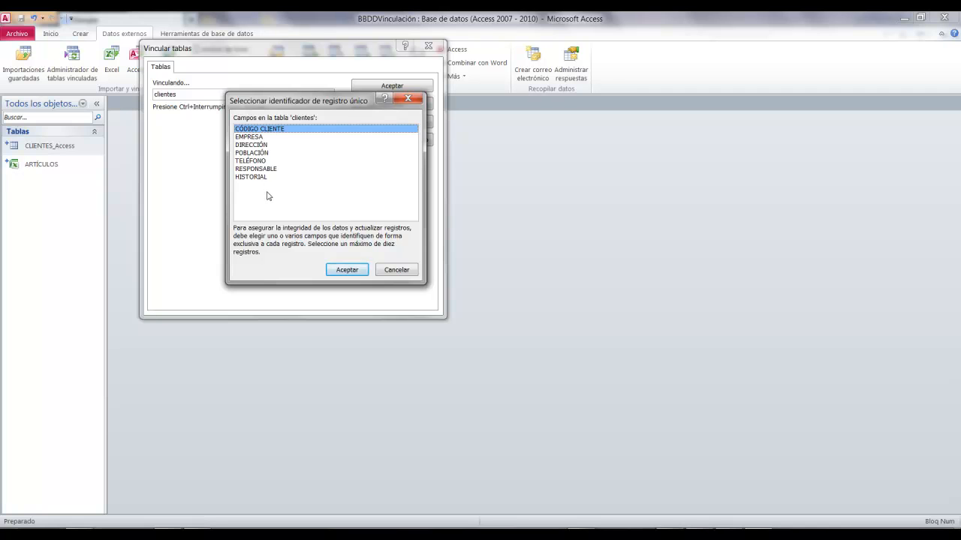
click(345, 269)
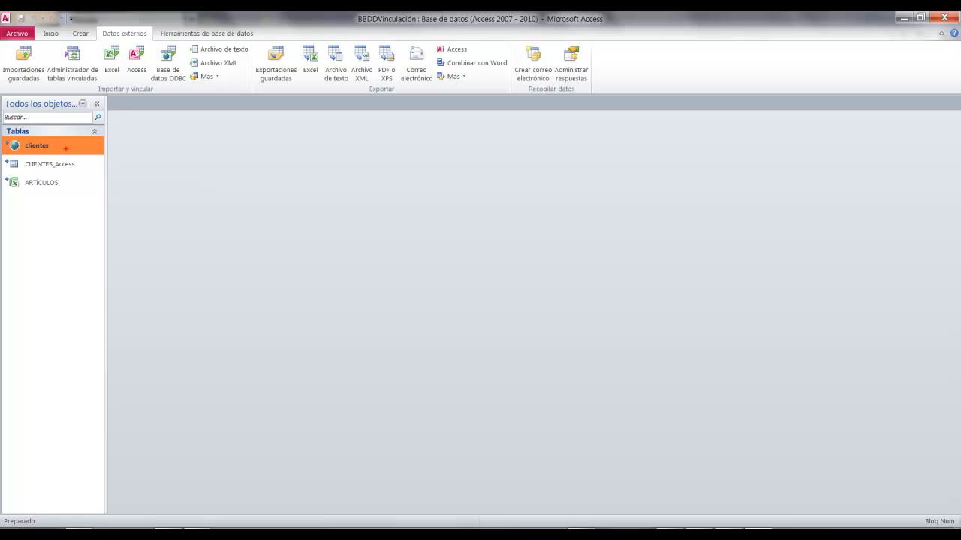
drag(74, 148, 253, 148)
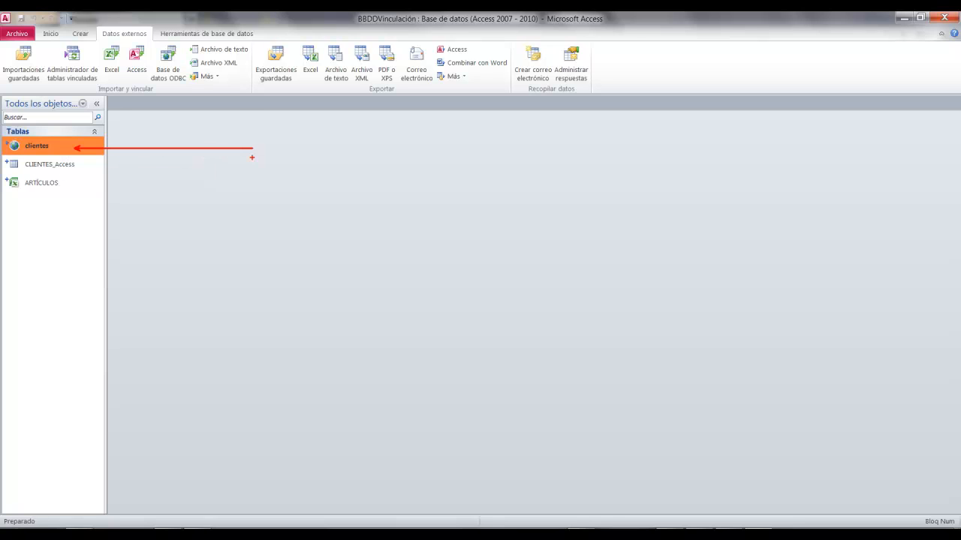
key(Escape)
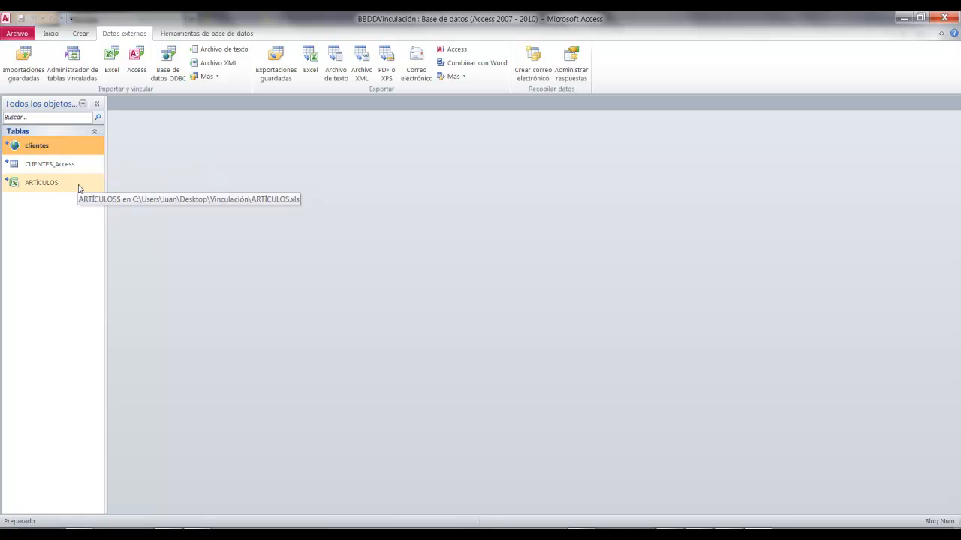
key(ctrl+2)
drag(3, 135, 100, 175)
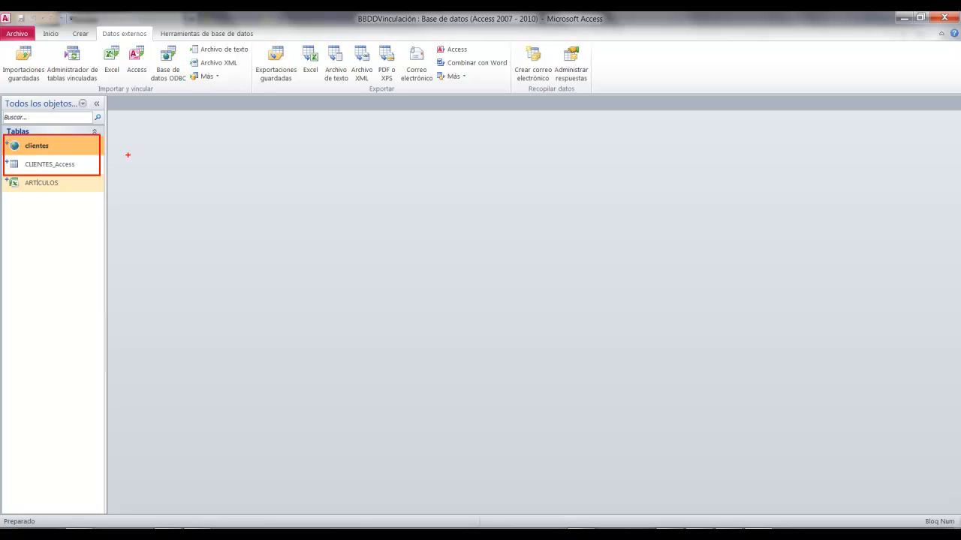
key(Escape)
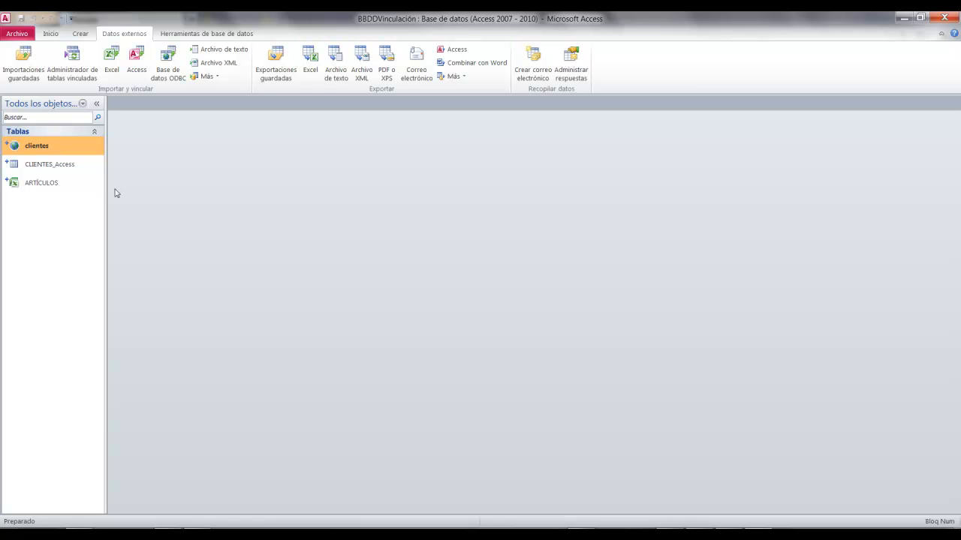
Step: Open the linked clientes table and widen its EMPRESA column so the full company names fit
double_click(70, 142)
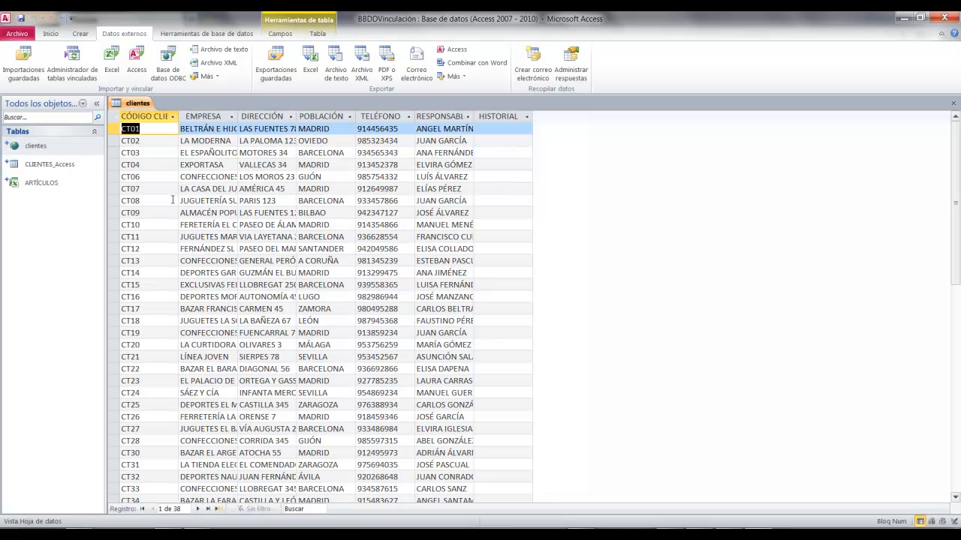
drag(238, 116, 329, 113)
Step: Change the EMPRESA value of client CT01 to HIJOS Y BELTRÁN and close the clientes table, saving its layout changes
click(307, 128)
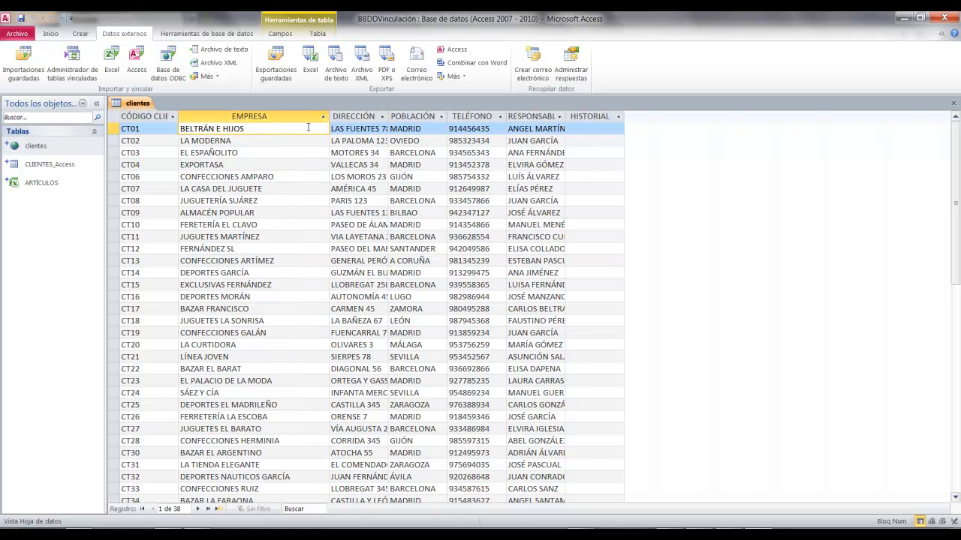
key(BackSpace)
key(BackSpace)
key(BackSpace)
key(BackSpace)
key(BackSpace)
key(BackSpace)
key(BackSpace)
key(BackSpace)
key(BackSpace)
key(BackSpace)
key(BackSpace)
key(BackSpace)
key(BackSpace)
key(BackSpace)
key(BackSpace)
key(Caps_Lock)
text(HIJOS Y BELTR)
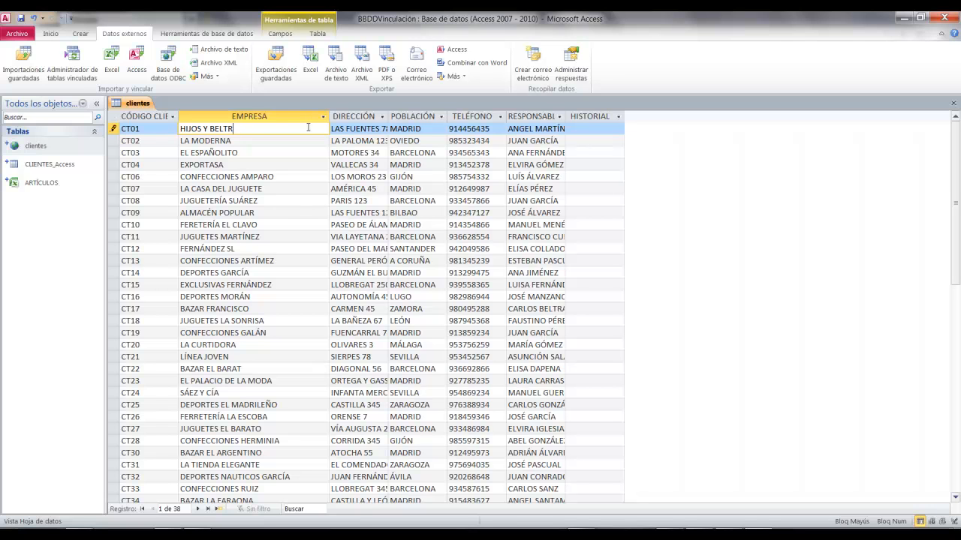
text(ÁN)
key(Tab)
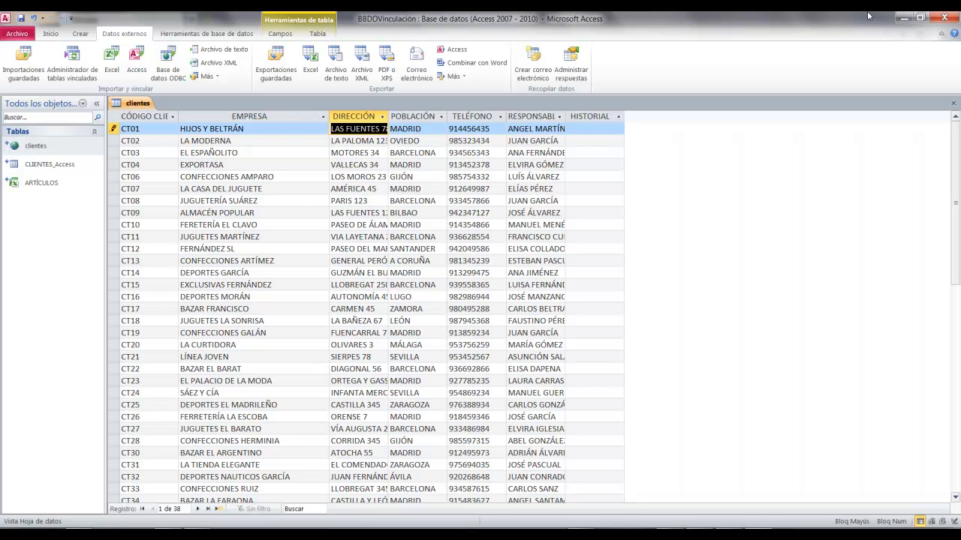
click(952, 104)
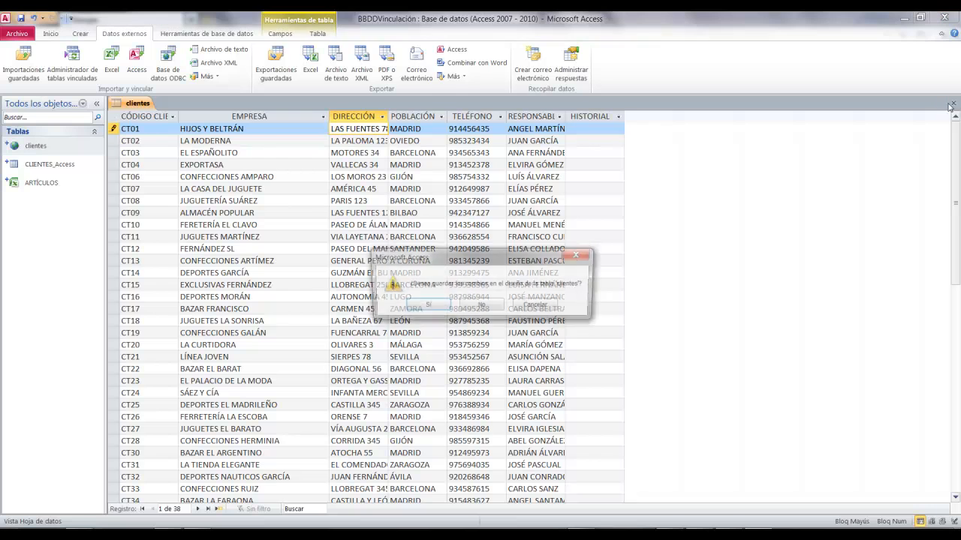
click(442, 310)
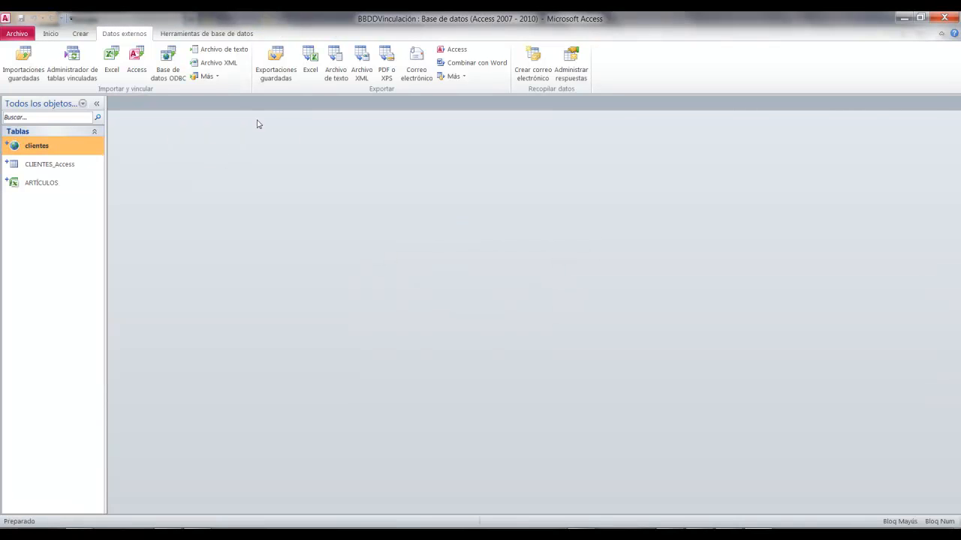
Step: Reopen the linked clientes table to check the company name of client CT01, and close it again
double_click(49, 148)
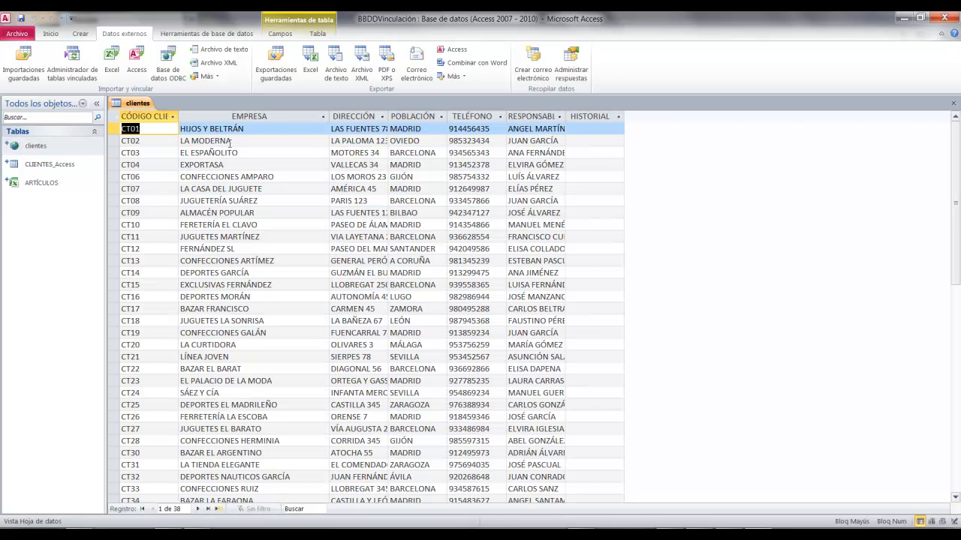
drag(244, 129, 180, 129)
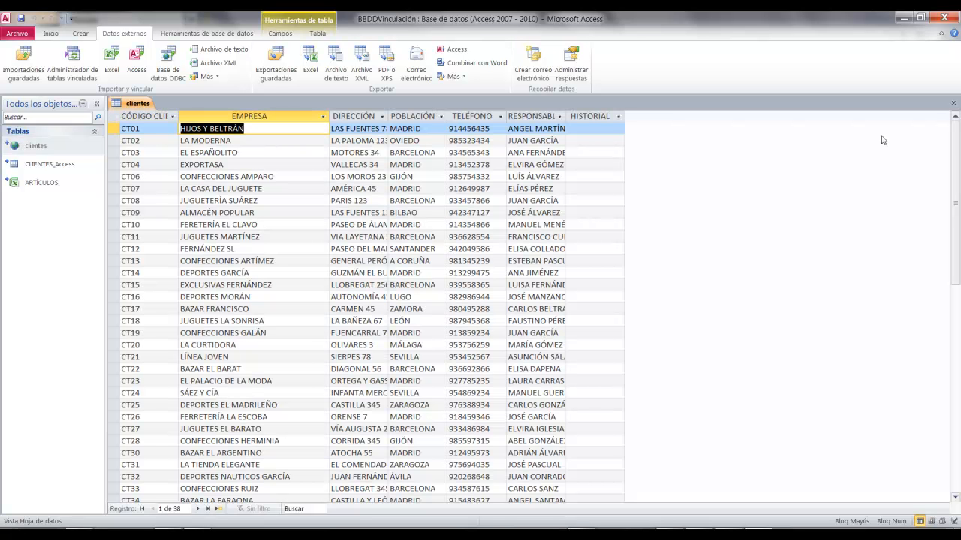
click(953, 103)
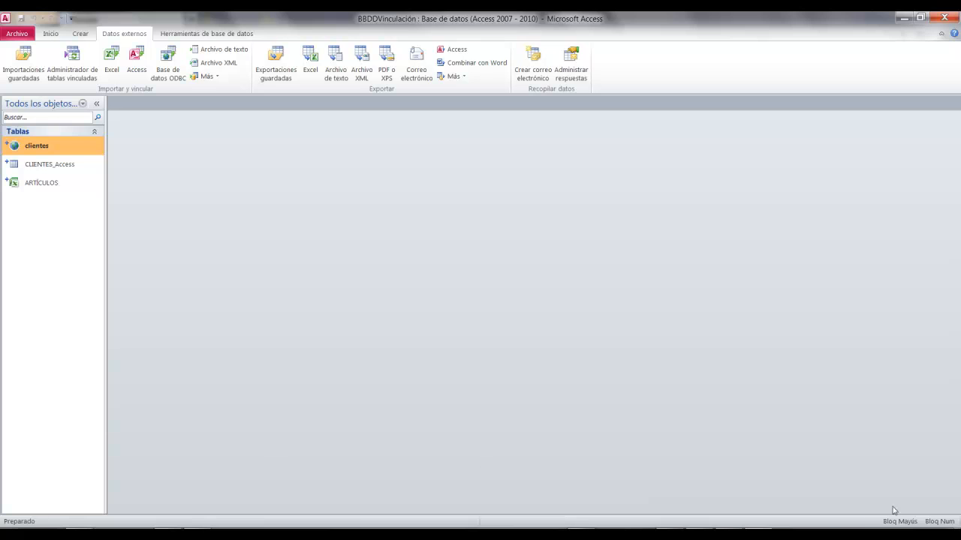
Step: Switch to phpMyAdmin through WampServer and browse the clientes table of the conecta_access database to check record CT01
click(800, 534)
click(780, 441)
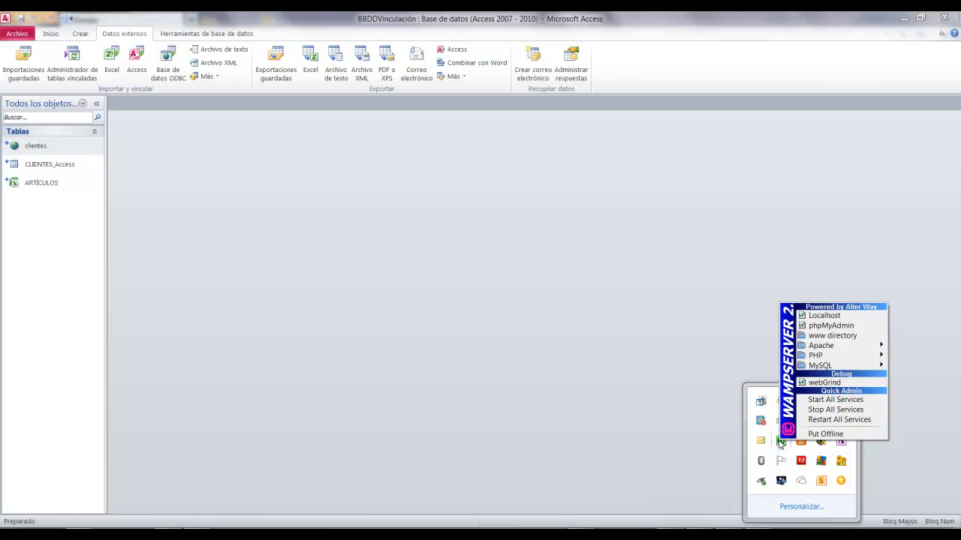
click(825, 325)
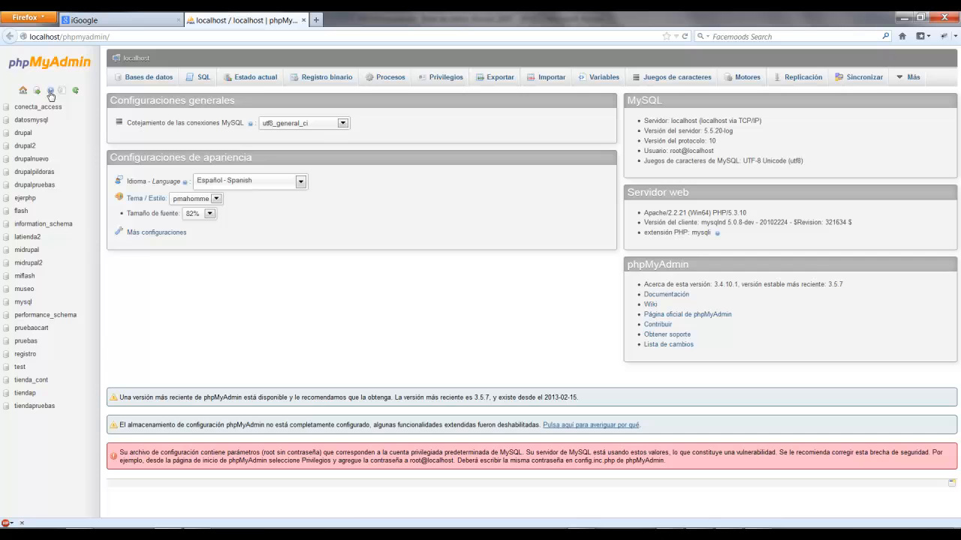
click(37, 107)
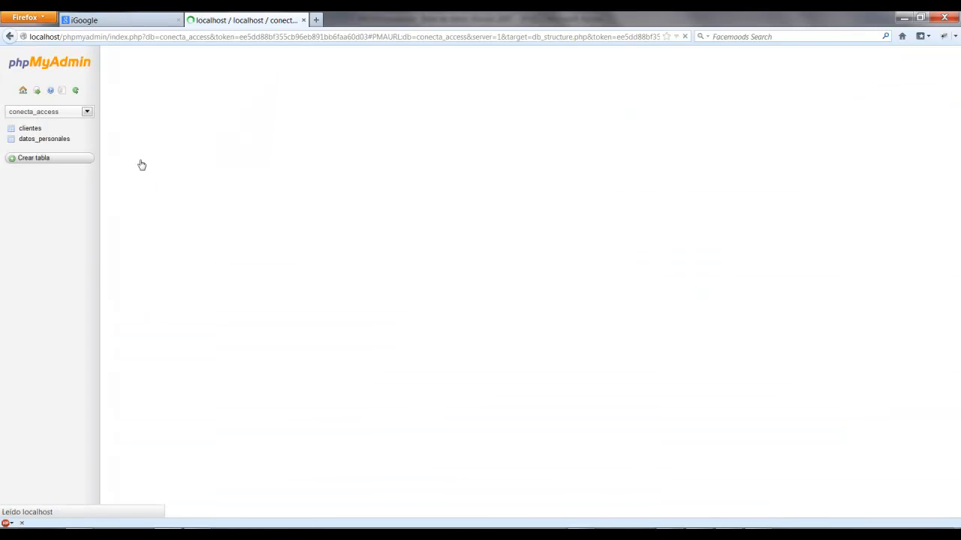
click(142, 110)
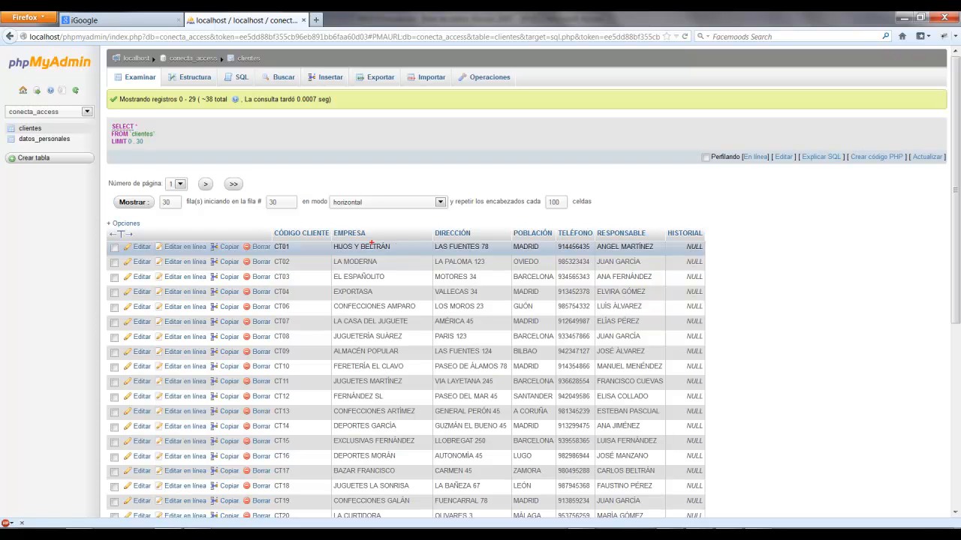
drag(328, 235, 419, 261)
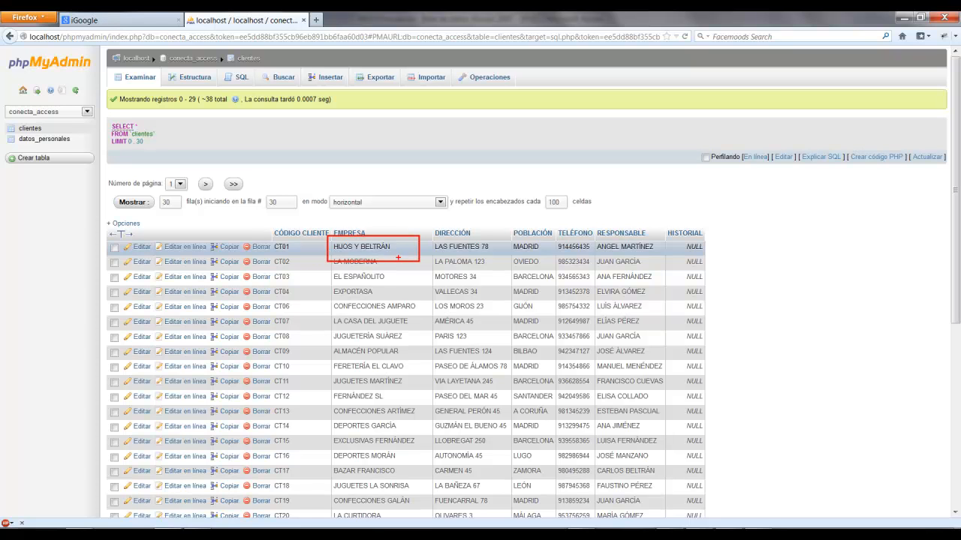
key(Escape)
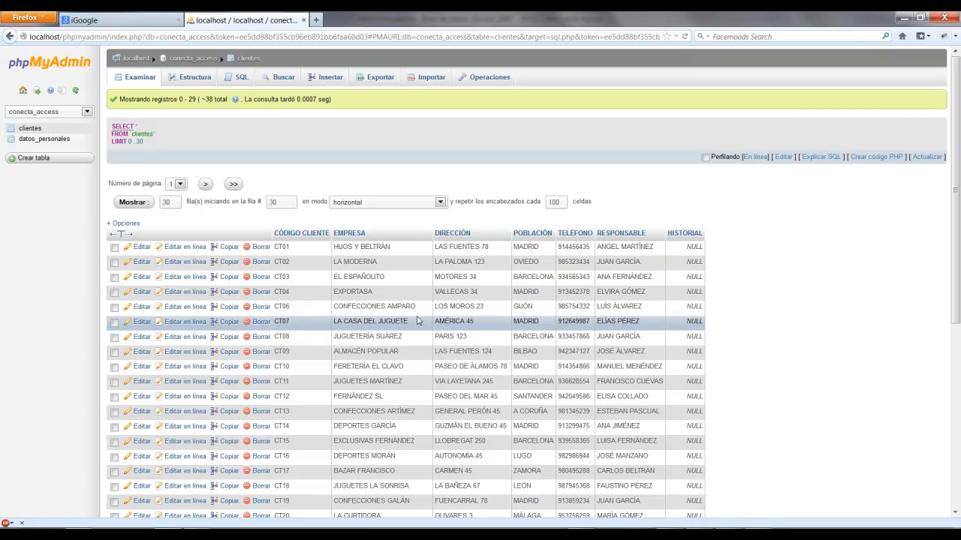
Step: Edit record CT01 in the MySQL clientes table, setting EMPRESA to HIJOS y B, and save the row
key(ctrl+2)
drag(114, 242, 156, 255)
key(Escape)
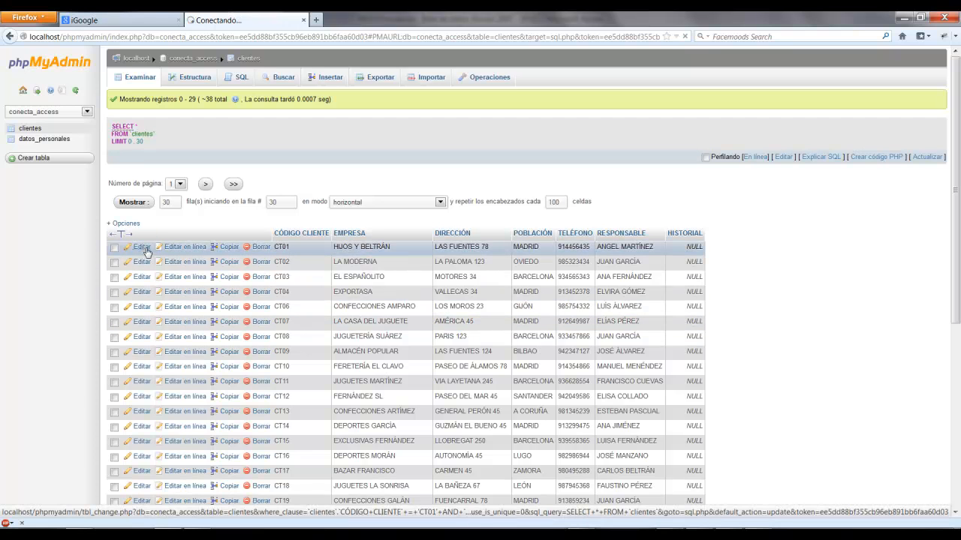
click(142, 248)
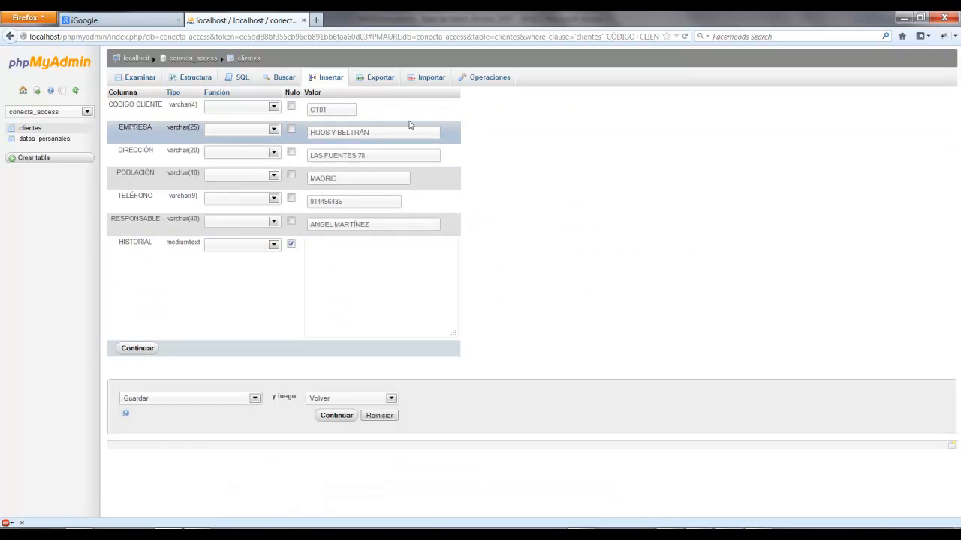
key(BackSpace)
key(BackSpace)
key(BackSpace)
key(BackSpace)
key(BackSpace)
key(BackSpace)
key(BackSpace)
key(BackSpace)
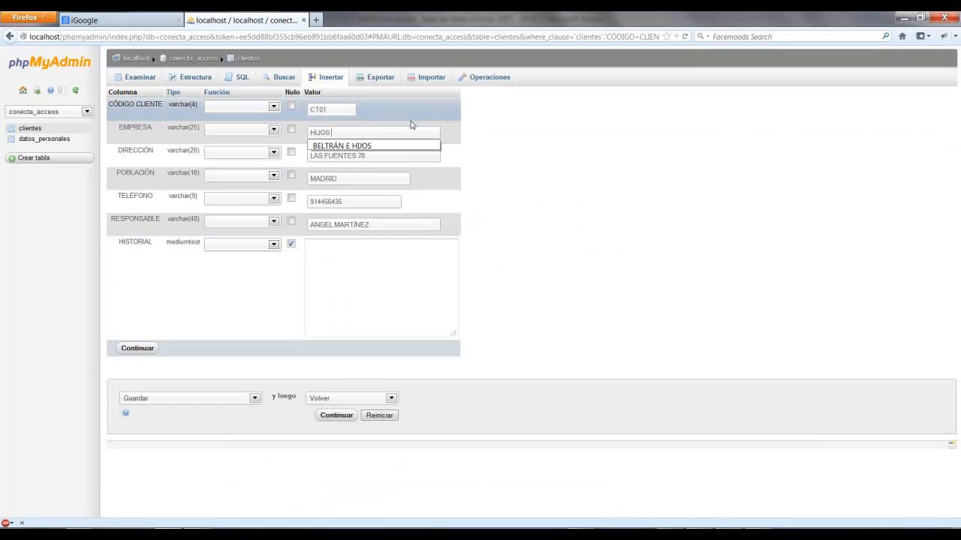
text(y B)
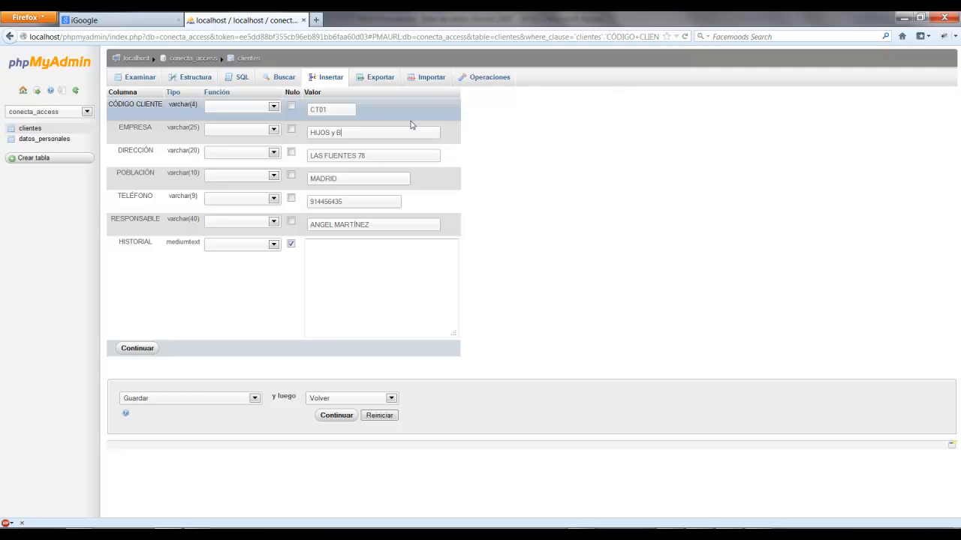
click(131, 350)
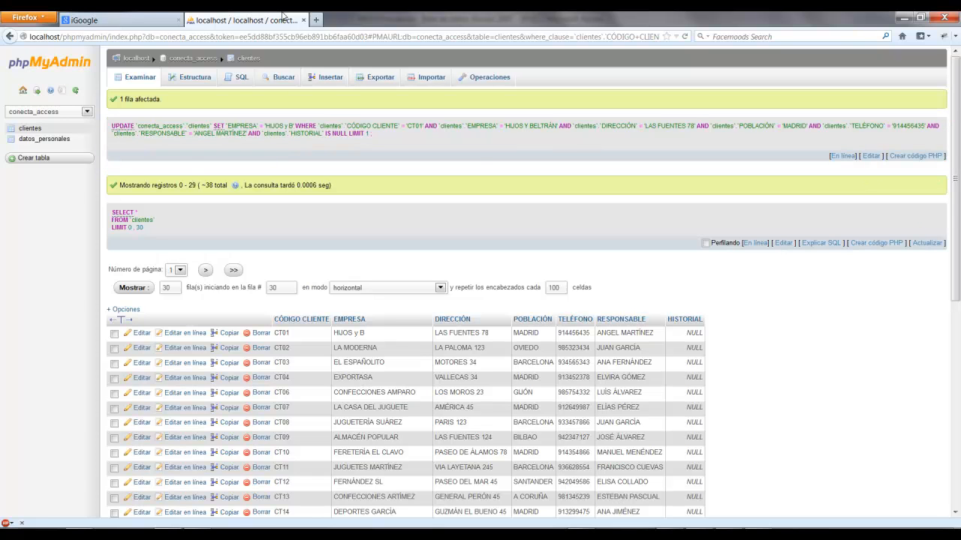
Step: Close phpMyAdmin, switch back to Access and open the linked clientes table to check the company name of CT01
click(303, 20)
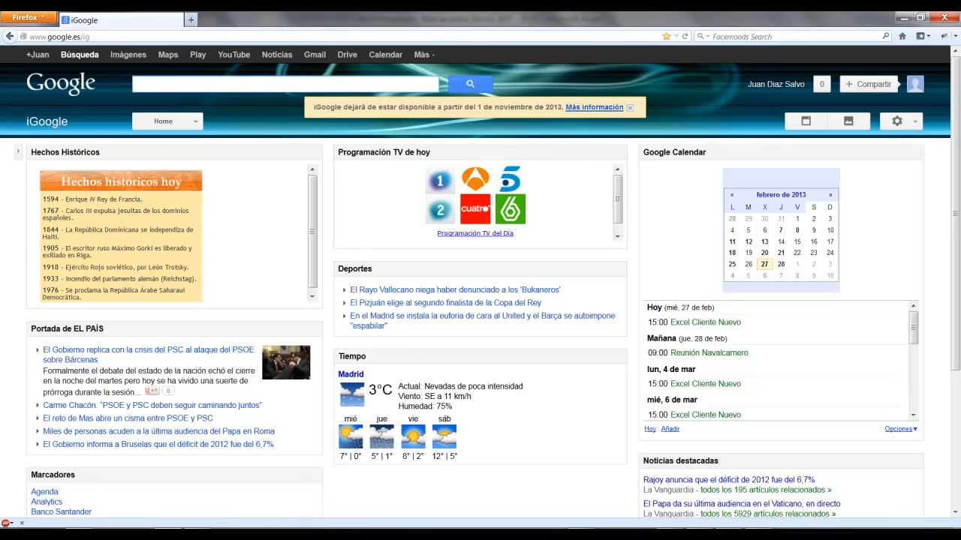
click(905, 17)
double_click(75, 152)
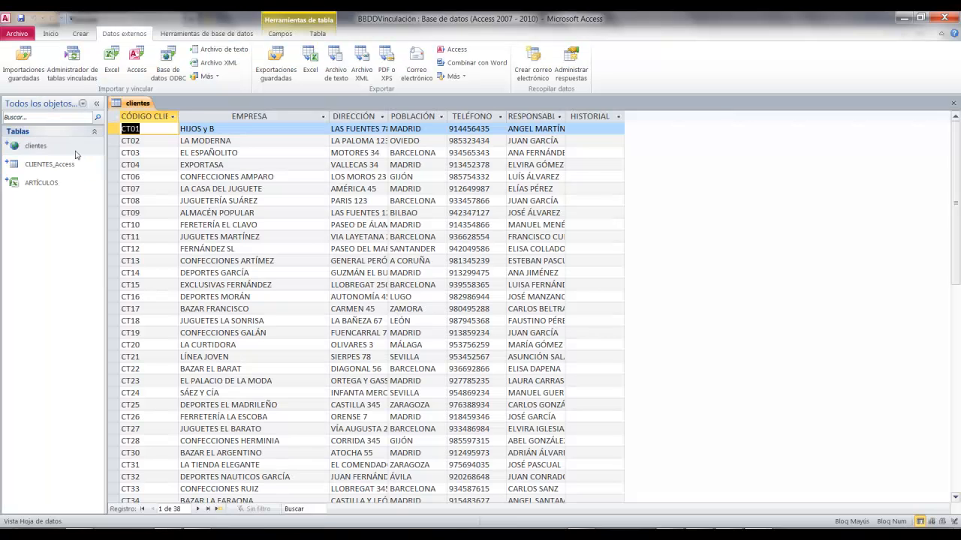
drag(174, 120, 243, 139)
drag(240, 137, 581, 367)
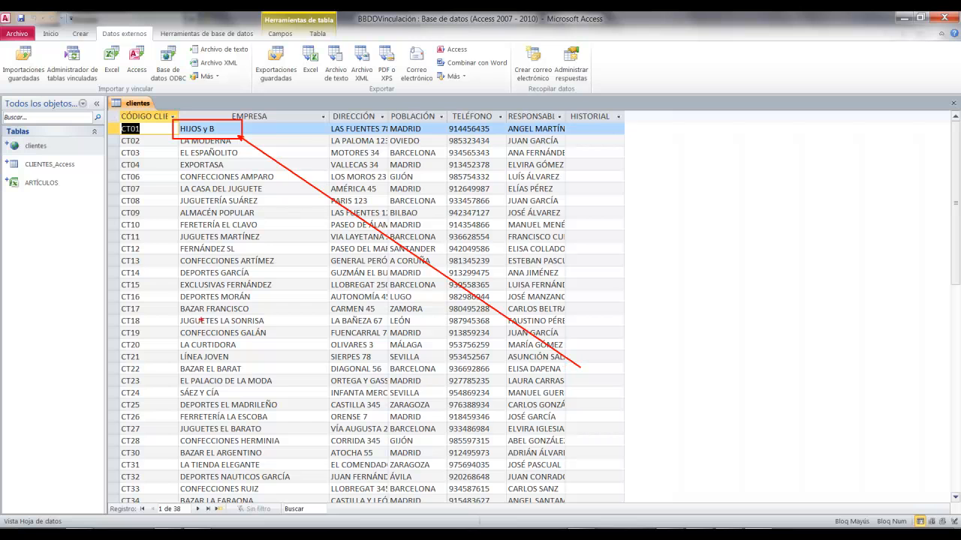
drag(83, 174, 134, 178)
drag(57, 188, 113, 237)
drag(73, 145, 182, 127)
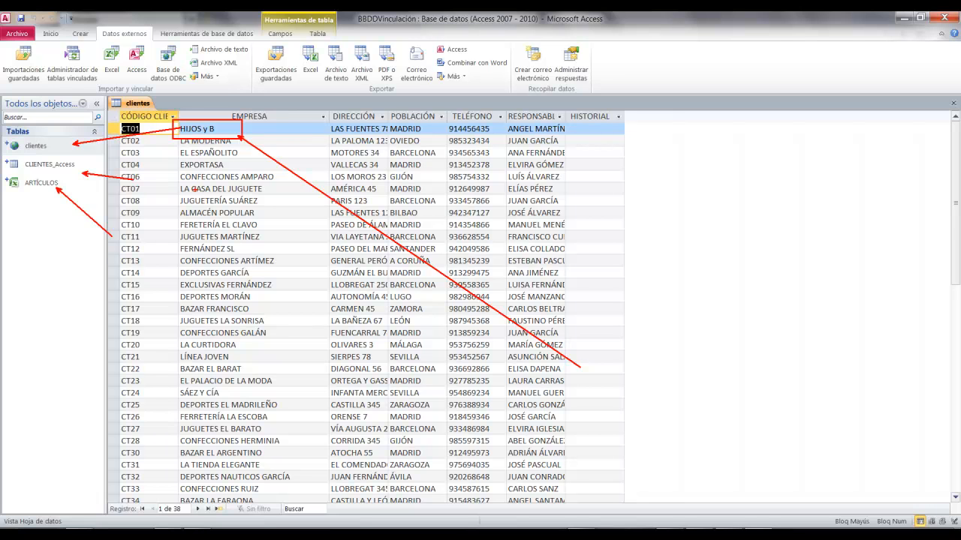
key(e)
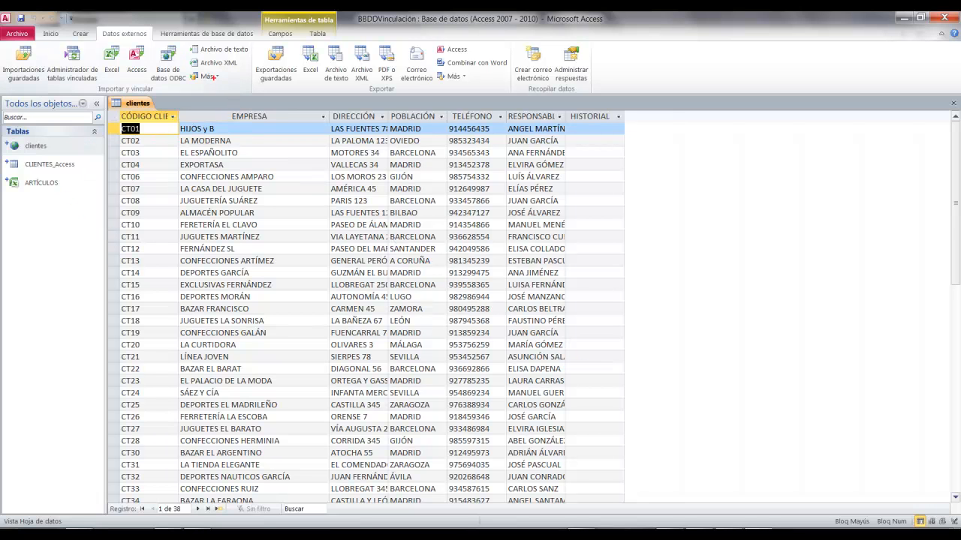
Step: Examine the additional external data sources that can be imported or linked, including SharePoint lists, HTML documents and Outlook folders
drag(183, 69, 224, 85)
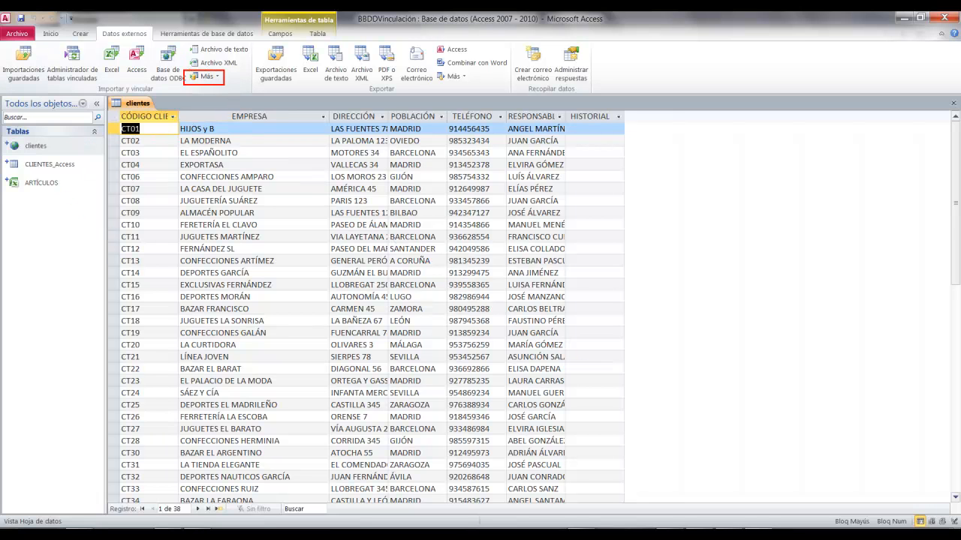
click(206, 76)
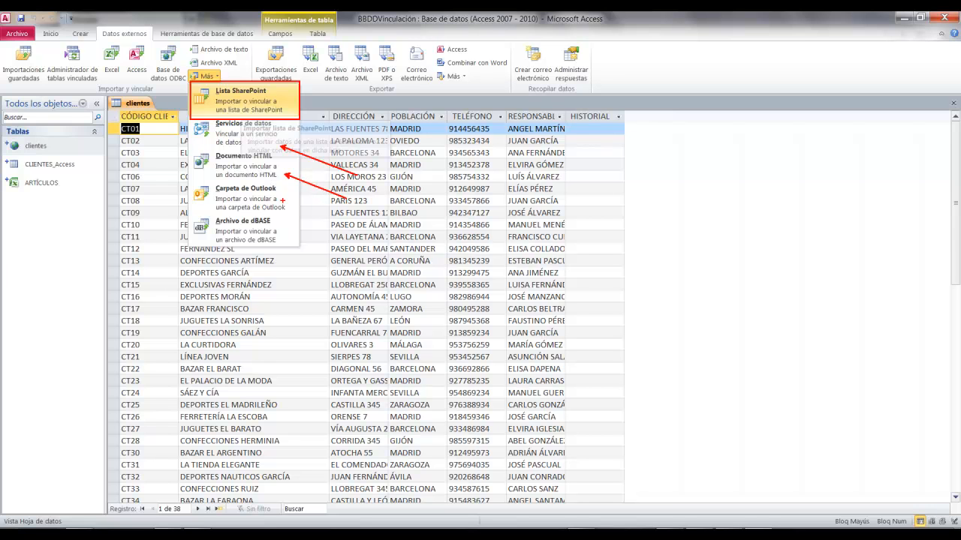
mouse_move(186, 179)
mouse_down()
mouse_move(249, 210)
mouse_move(282, 213)
mouse_up()
drag(199, 213, 291, 249)
key(ctrl+z)
key(ctrl+z)
drag(193, 182, 286, 213)
key(Escape)
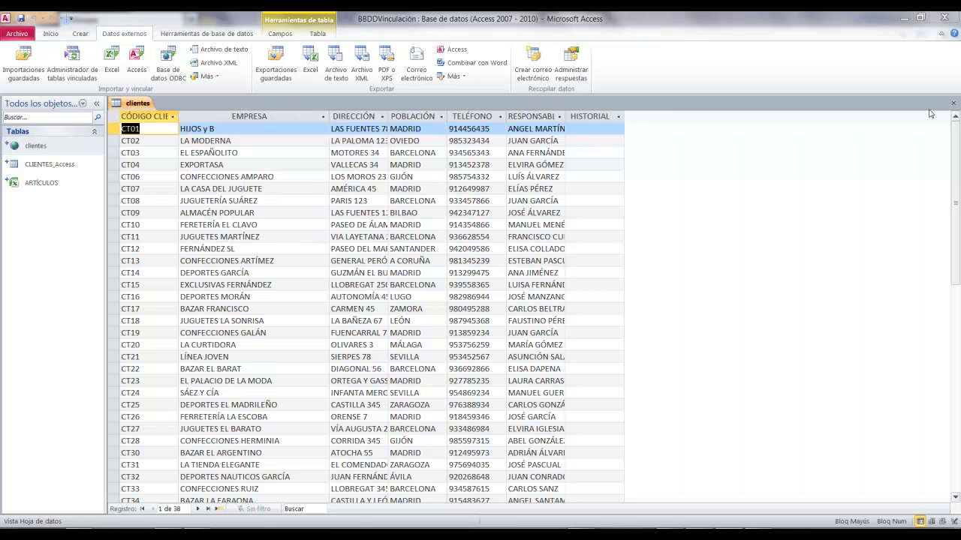
Step: Close the clientes table and start getting data from an Outlook folder, with the option to create a linked table
click(954, 102)
click(213, 77)
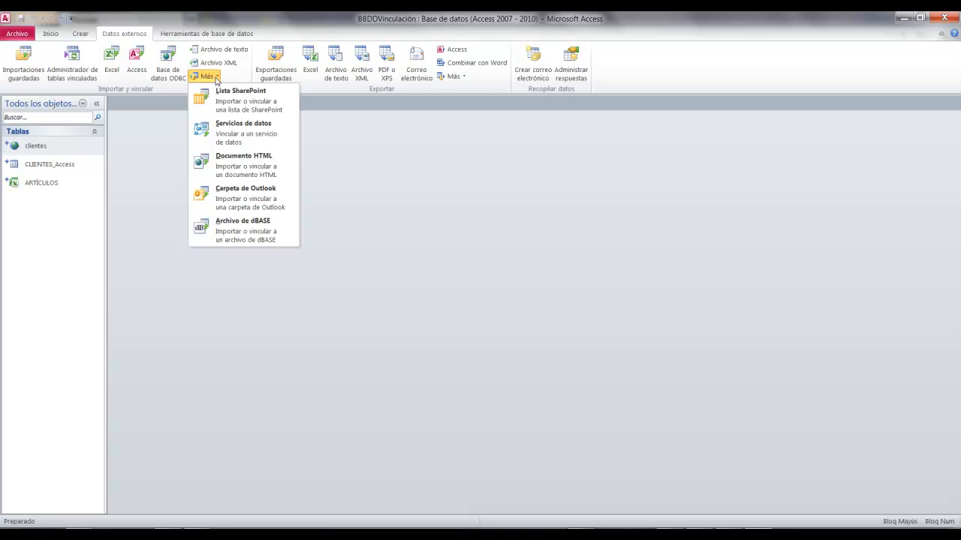
click(238, 201)
click(279, 267)
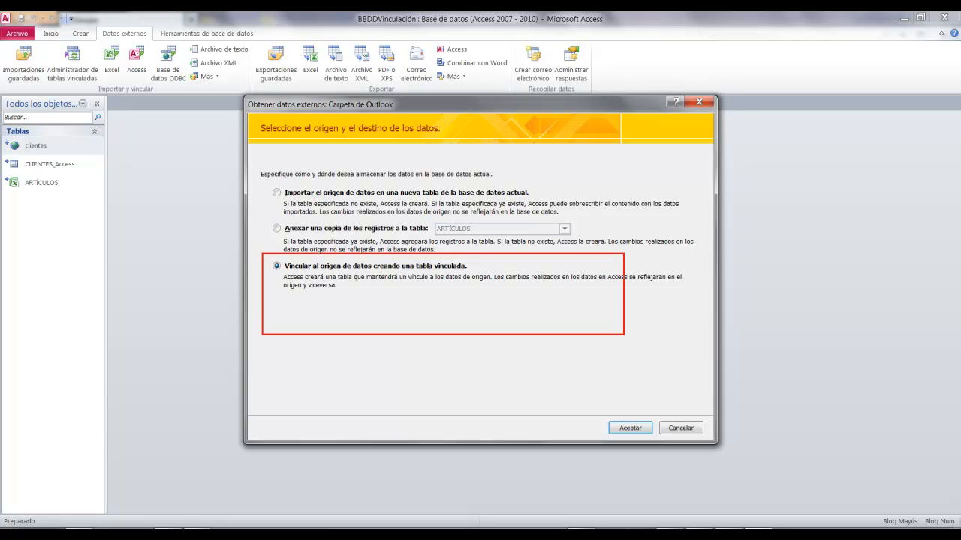
click(630, 428)
Step: Link the Formabyte subfolder of the Gmail account's inbox as a linked table named Formabyte
drag(398, 105, 365, 100)
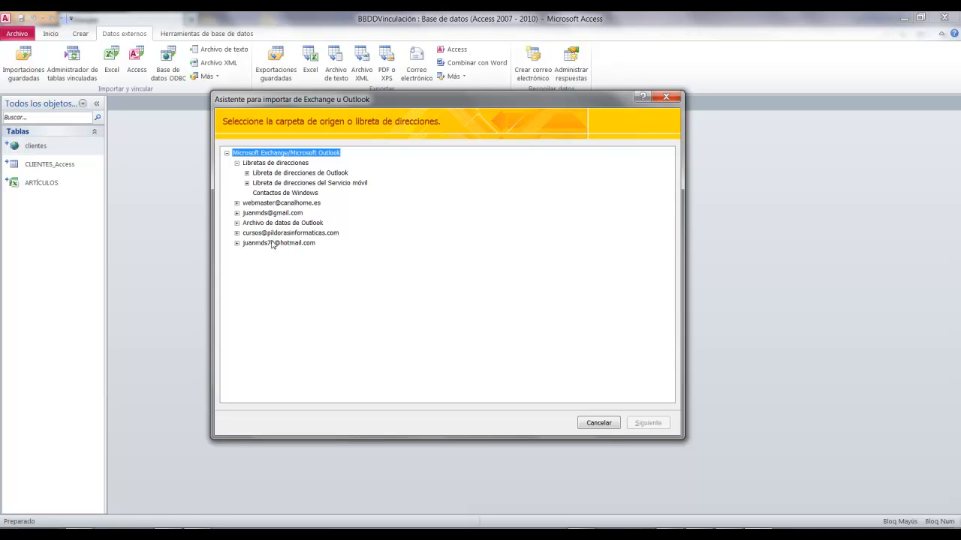
click(238, 215)
click(247, 223)
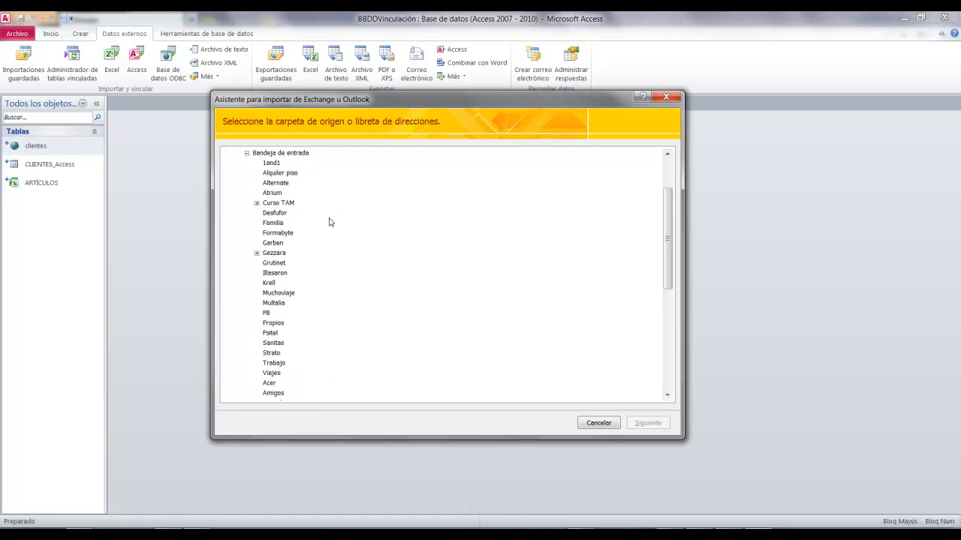
click(286, 234)
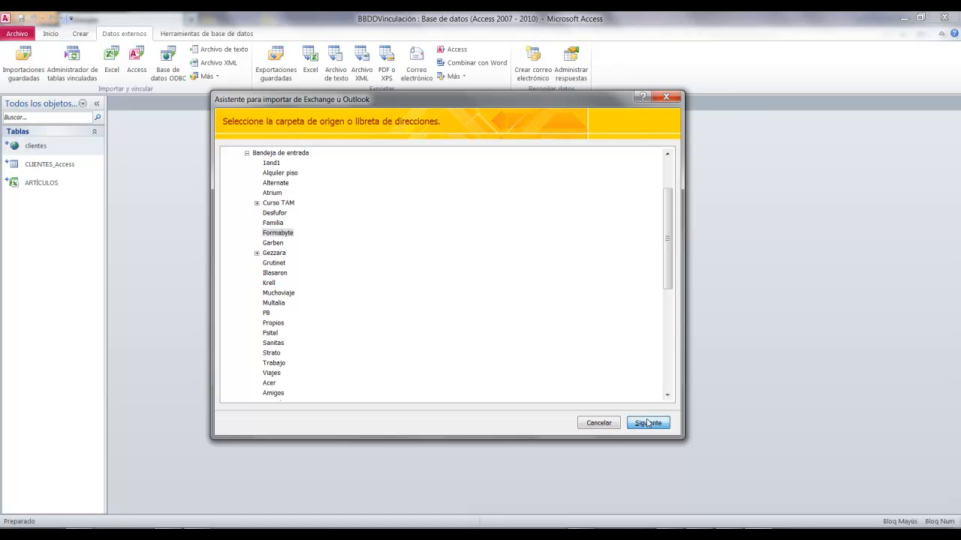
click(647, 423)
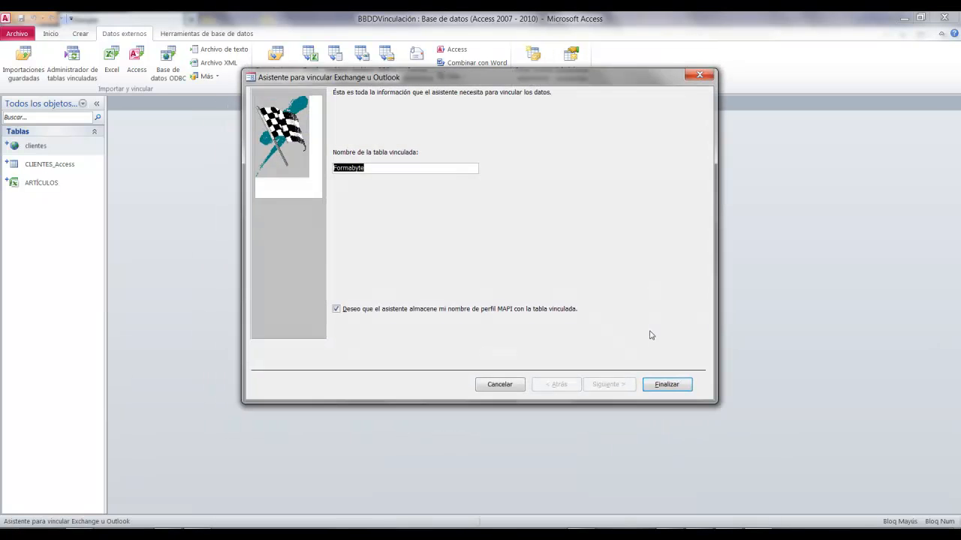
click(658, 384)
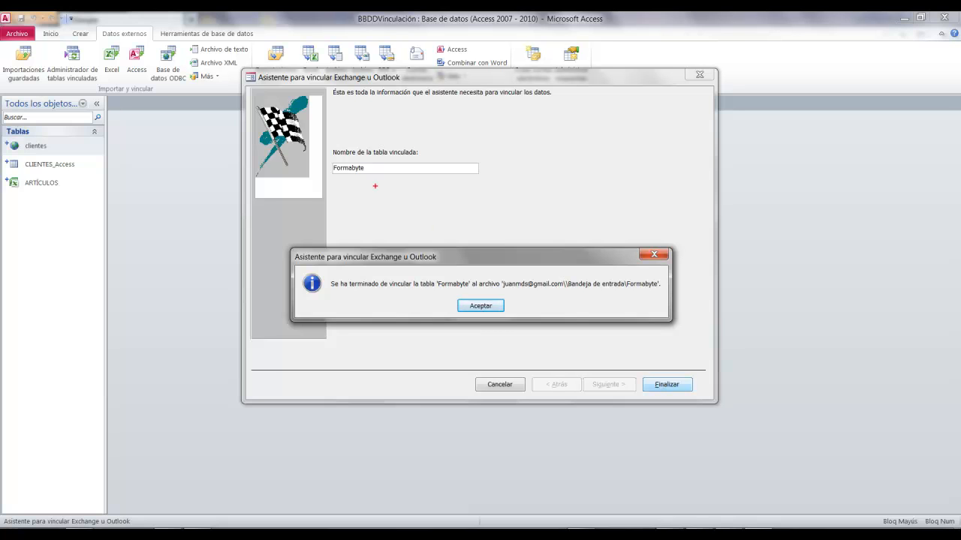
Step: Close the finished Outlook linking wizard and open the linked Formabyte table
drag(328, 159, 506, 182)
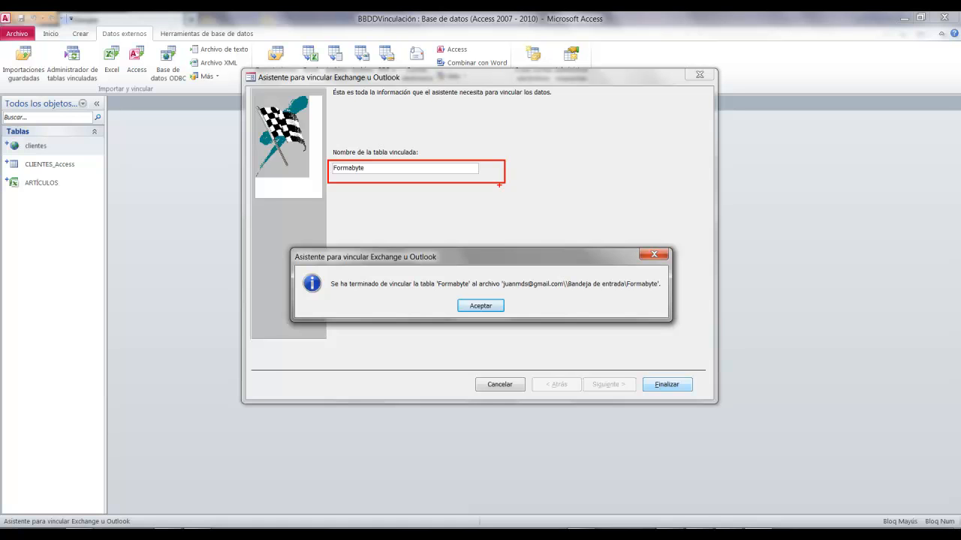
click(490, 306)
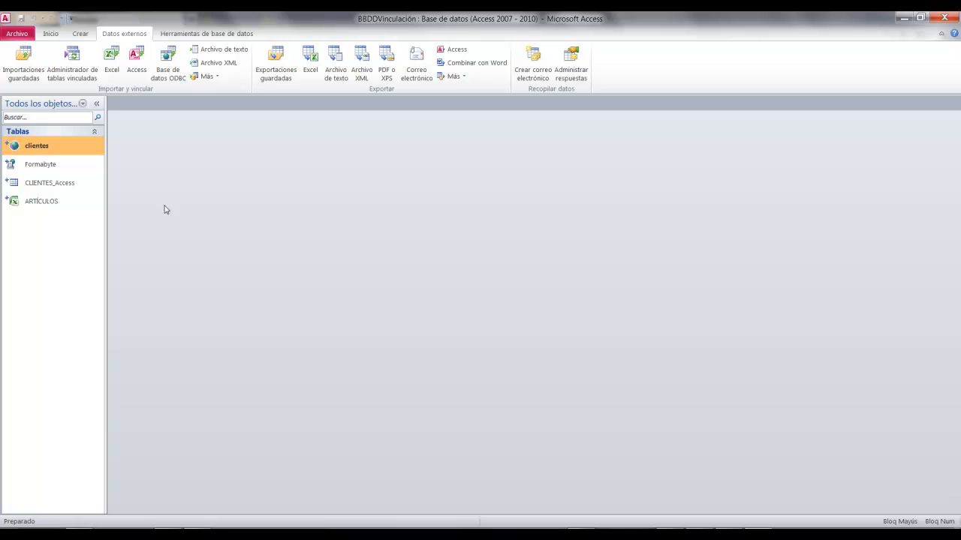
drag(2, 155, 81, 177)
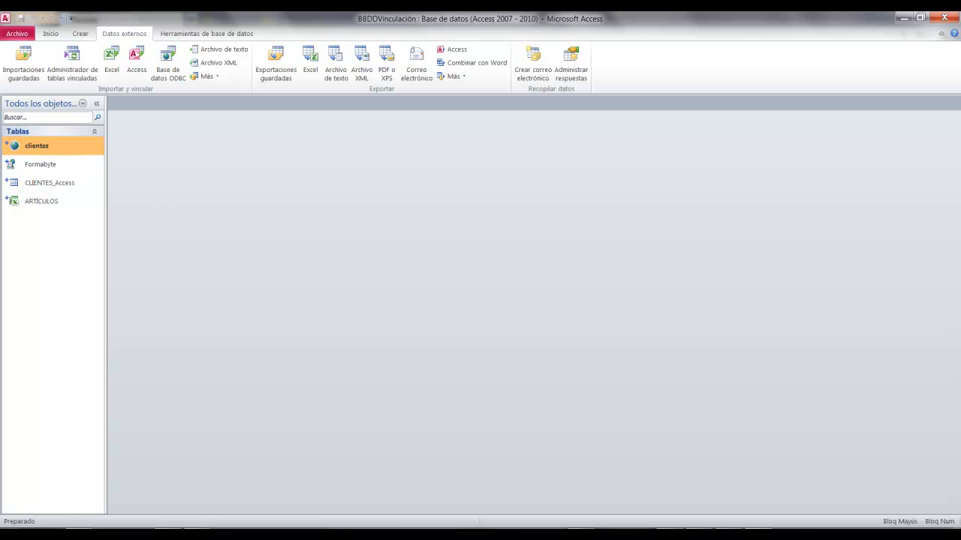
drag(14, 175, 109, 318)
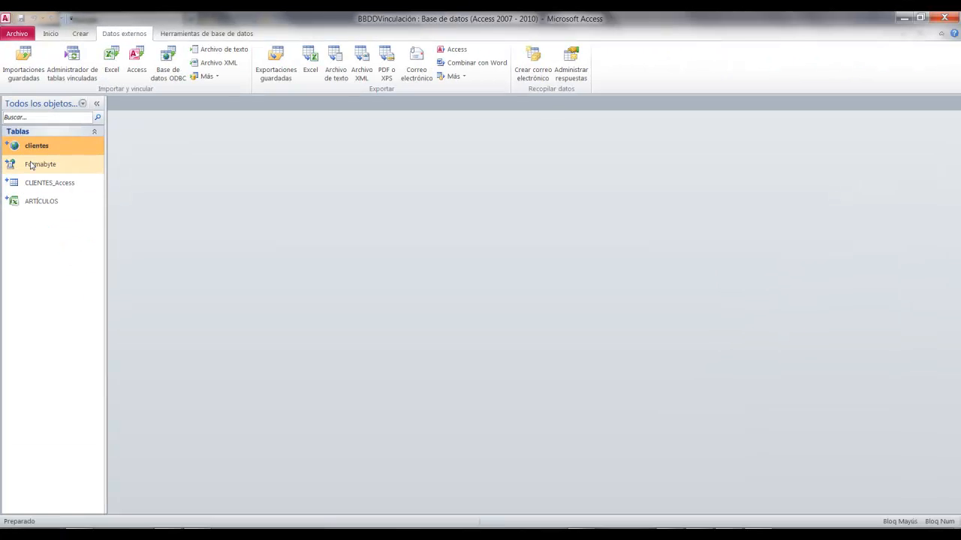
click(68, 202)
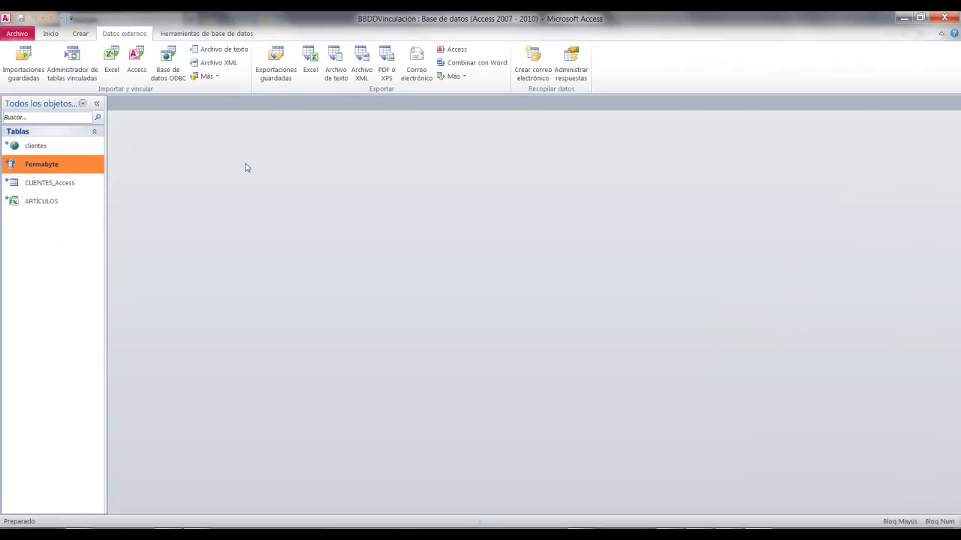
key(Return)
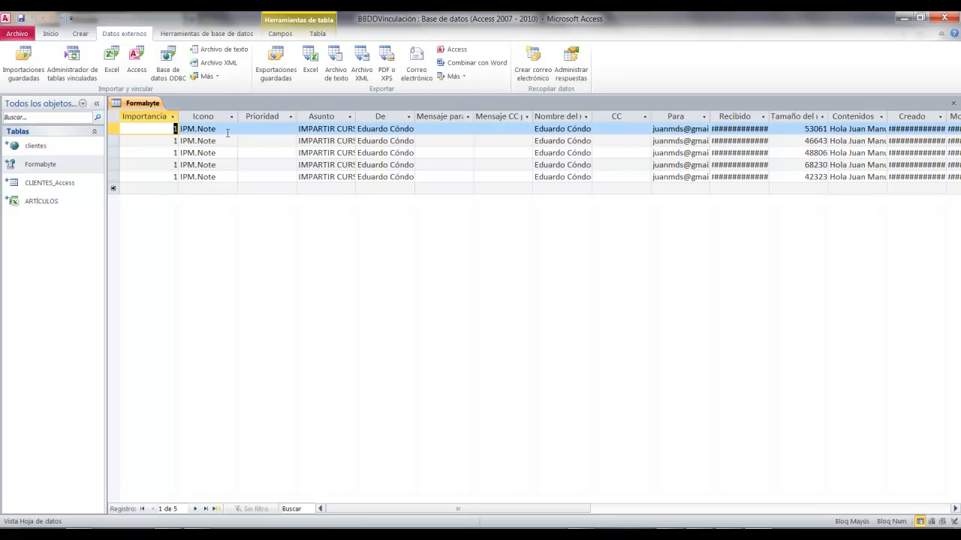
Step: Delete the first three message records from the Formabyte table and close the table
click(227, 154)
click(227, 165)
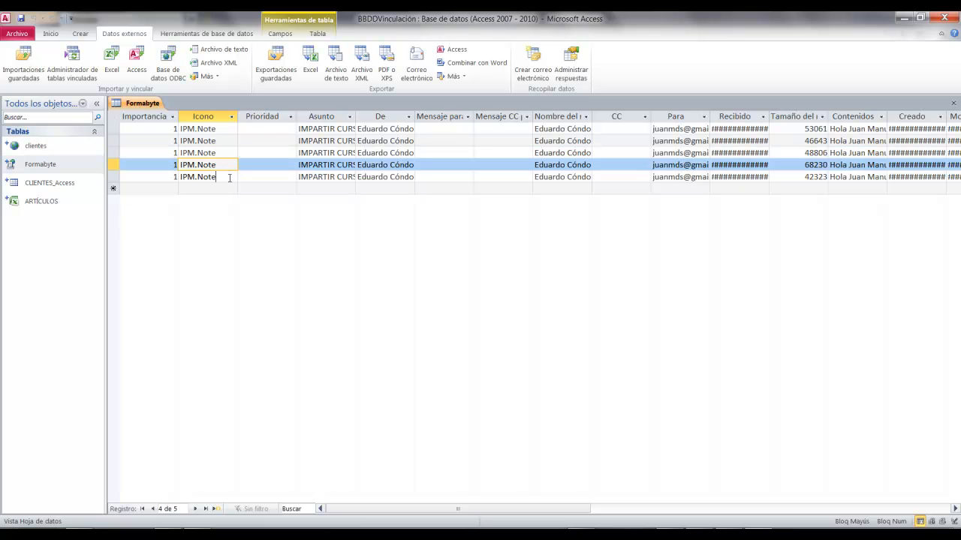
click(229, 175)
drag(114, 129, 115, 153)
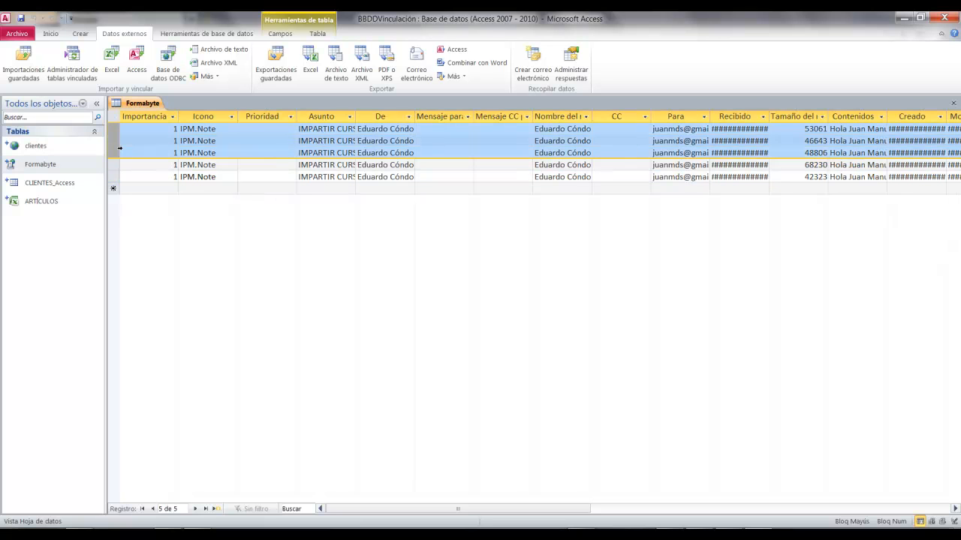
key(Delete)
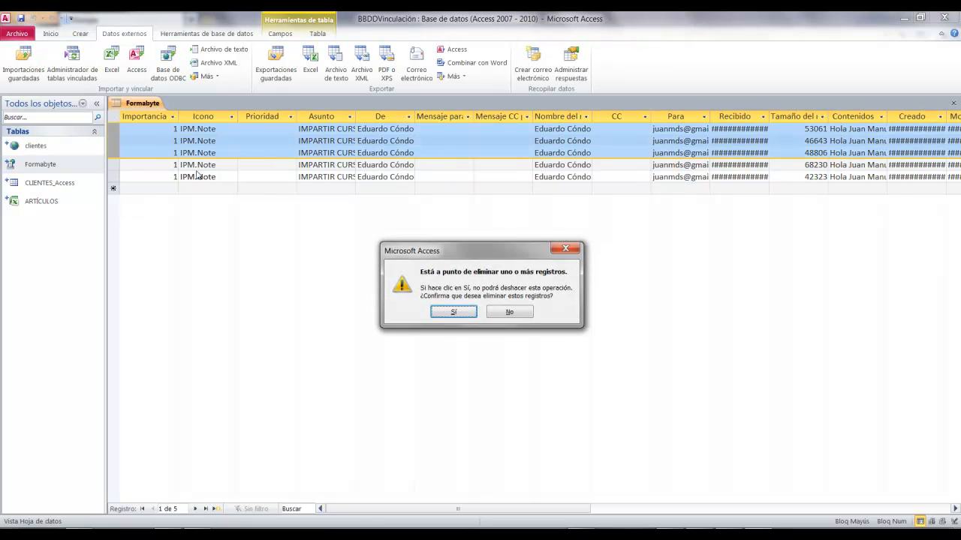
click(463, 312)
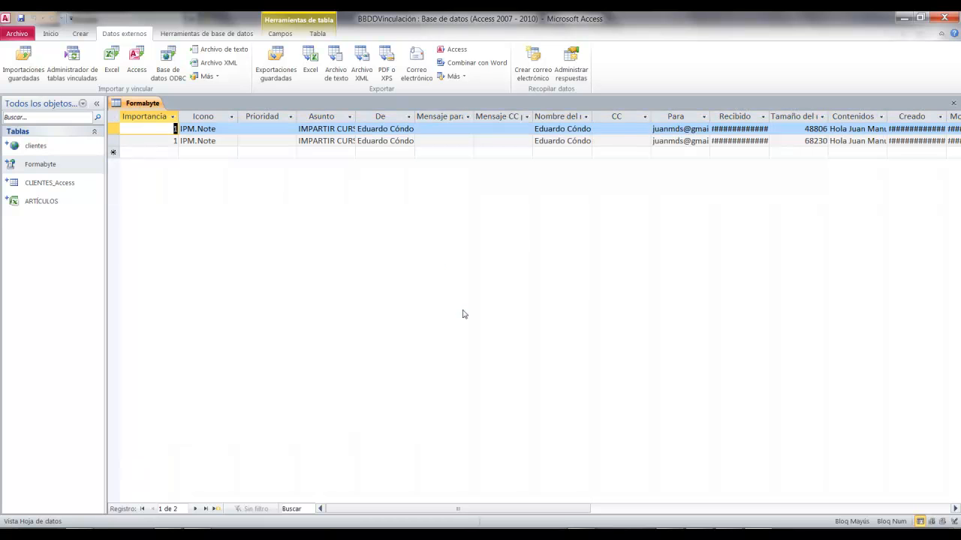
click(955, 105)
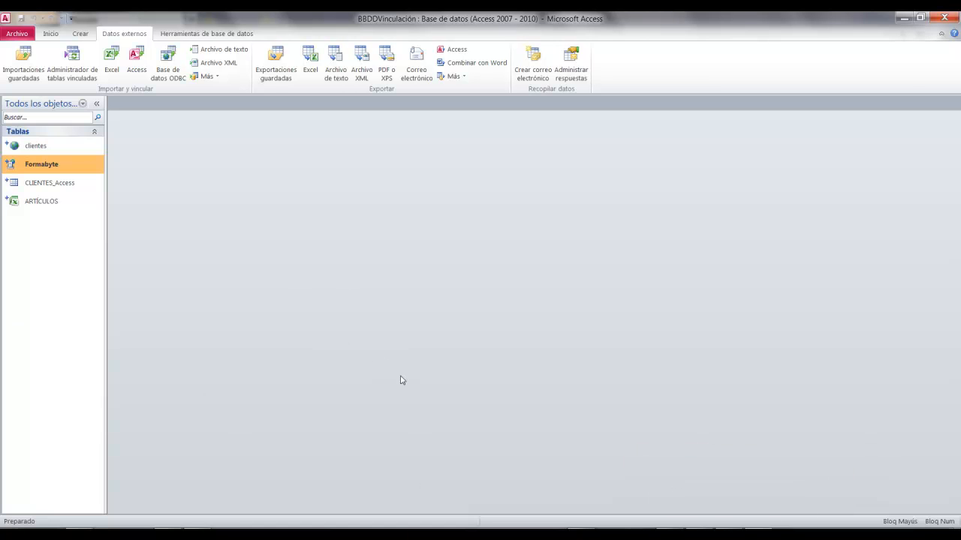
Step: Switch to Outlook, check the messages in the Formabyte folder of the Gmail inbox, and return to Access
click(198, 535)
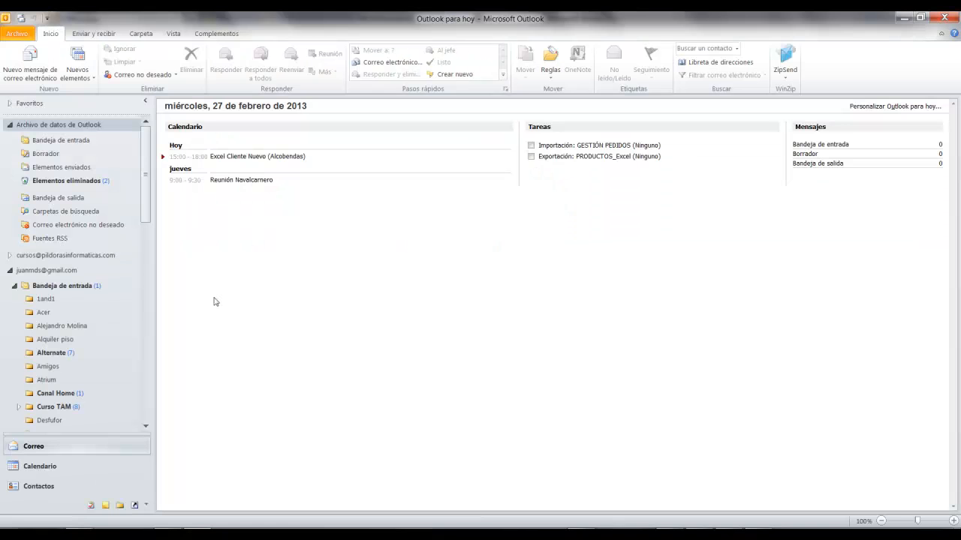
drag(148, 181, 148, 222)
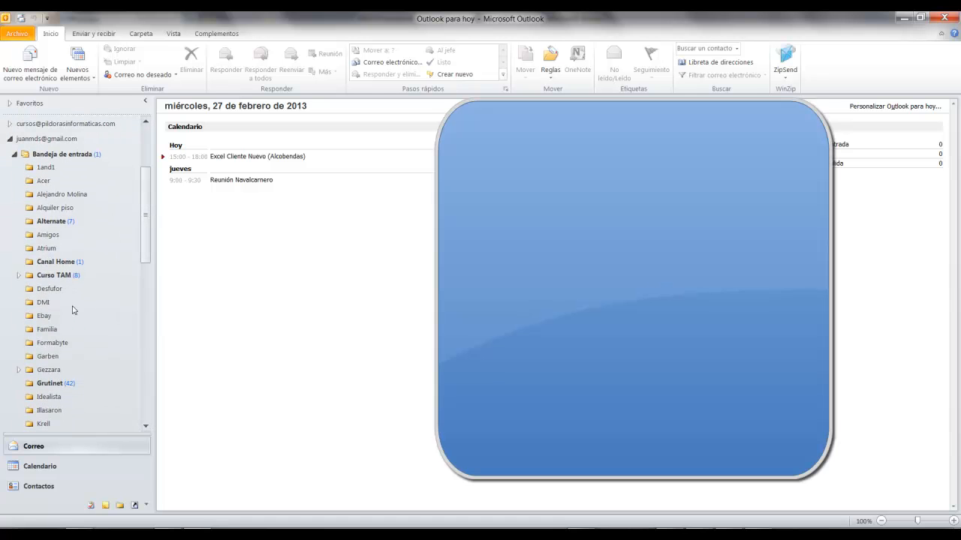
click(60, 344)
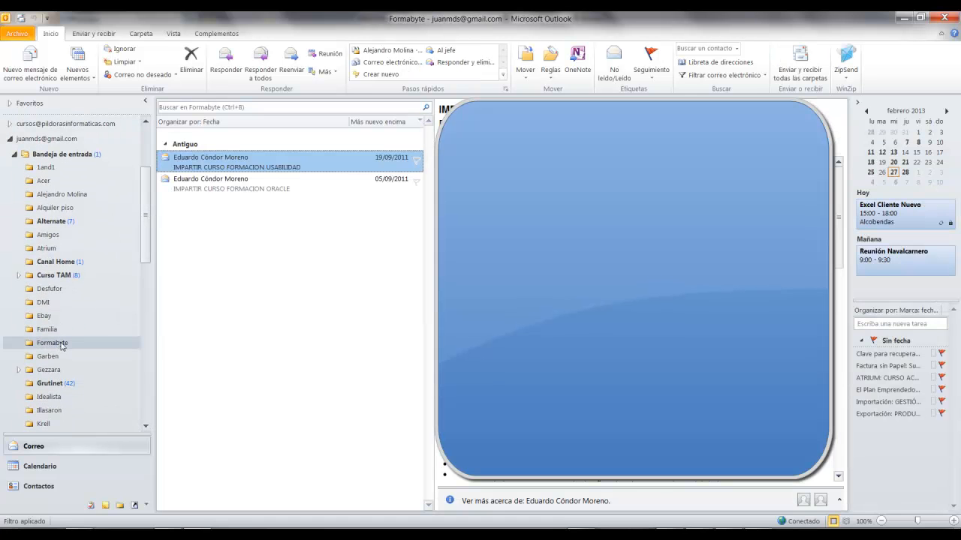
mouse_move(156, 141)
mouse_down()
mouse_move(330, 214)
mouse_move(426, 216)
mouse_up()
key(Escape)
click(908, 17)
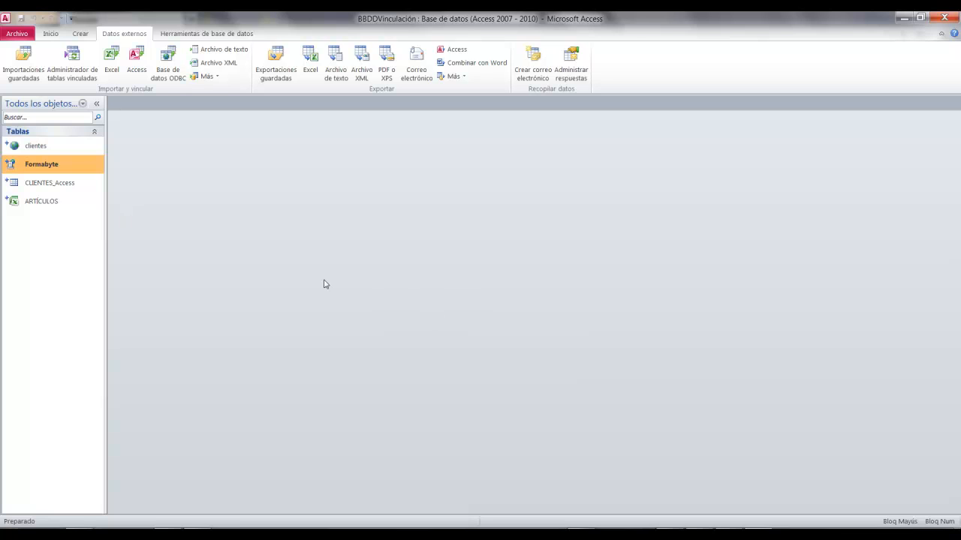
drag(1, 130, 127, 226)
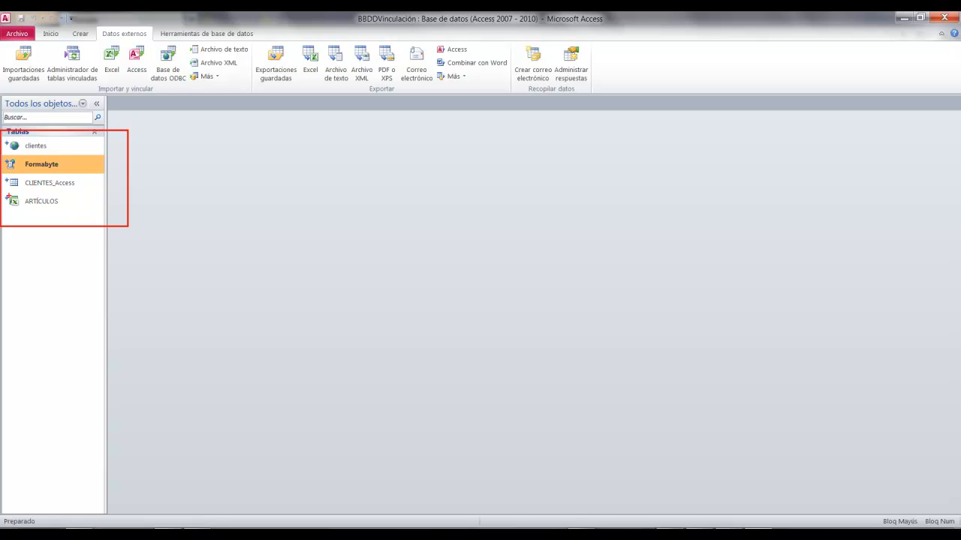
drag(1, 190, 83, 214)
drag(128, 259, 129, 303)
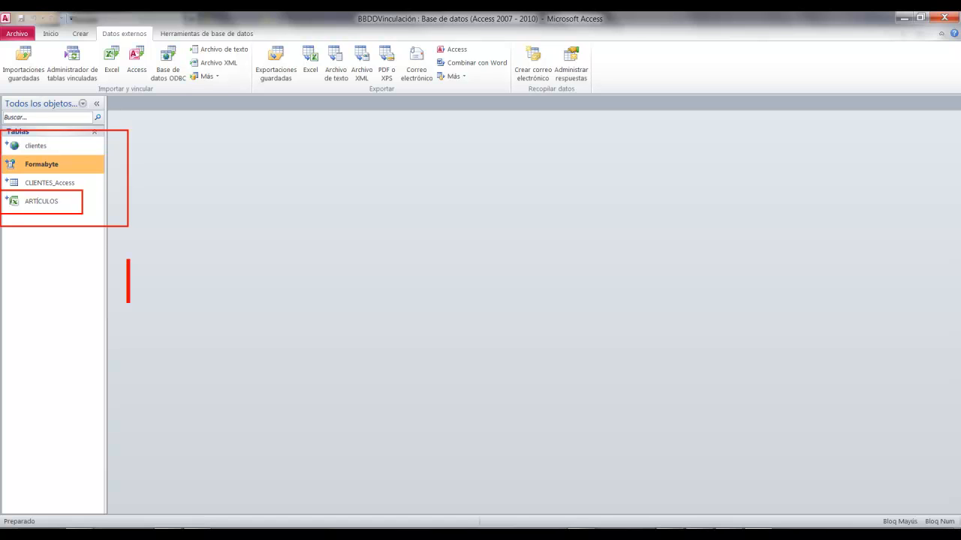
text(c:/LKLSD)
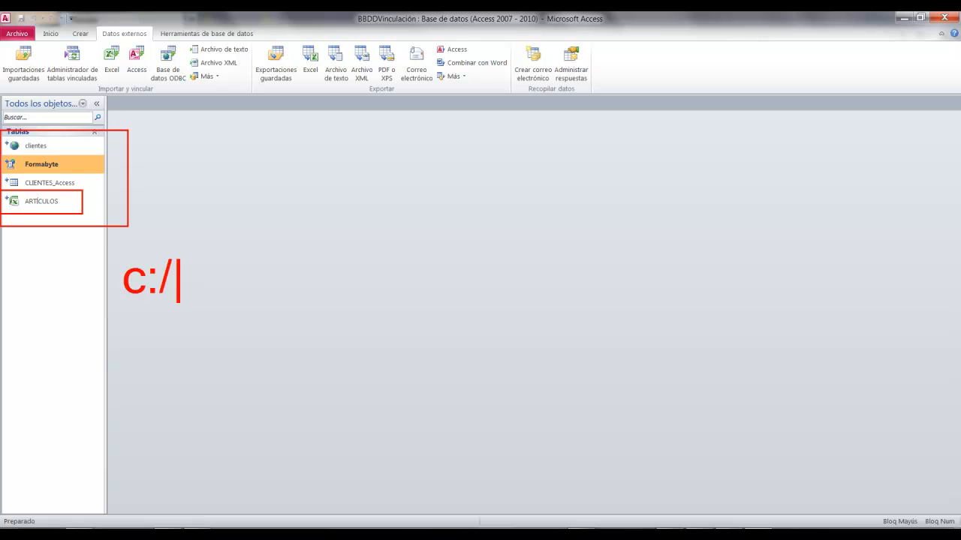
key(BackSpace)
key(BackSpace)
key(BackSpace)
key(BackSpace)
key(BackSpace)
key(BackSpace)
key(BackSpace)
key(BackSpace)
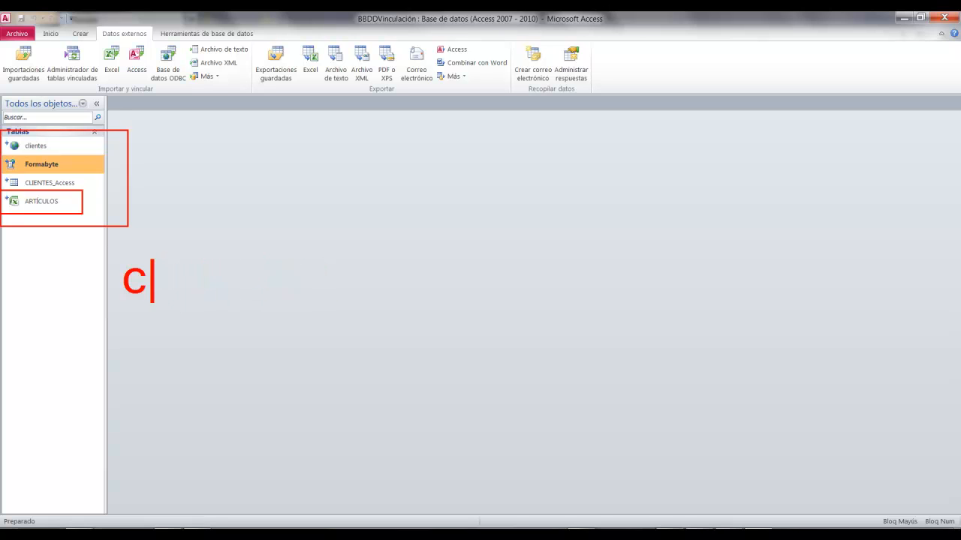
key(e)
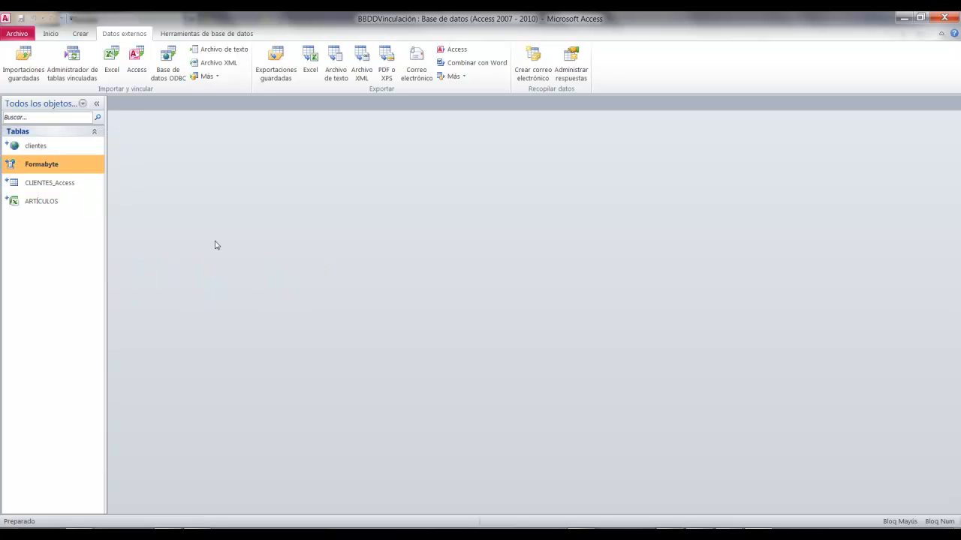
mouse_move(4, 191)
mouse_down()
mouse_move(86, 216)
mouse_move(602, 434)
mouse_up()
Step: Minimize the open windows and move ARTÍCULOS.xls from the Vinculación folder to the desktop
click(905, 17)
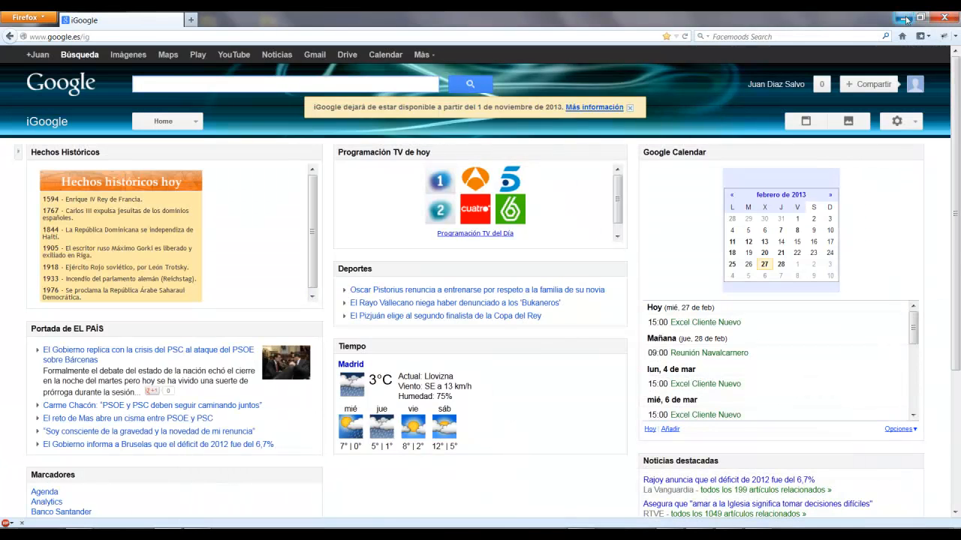
click(903, 18)
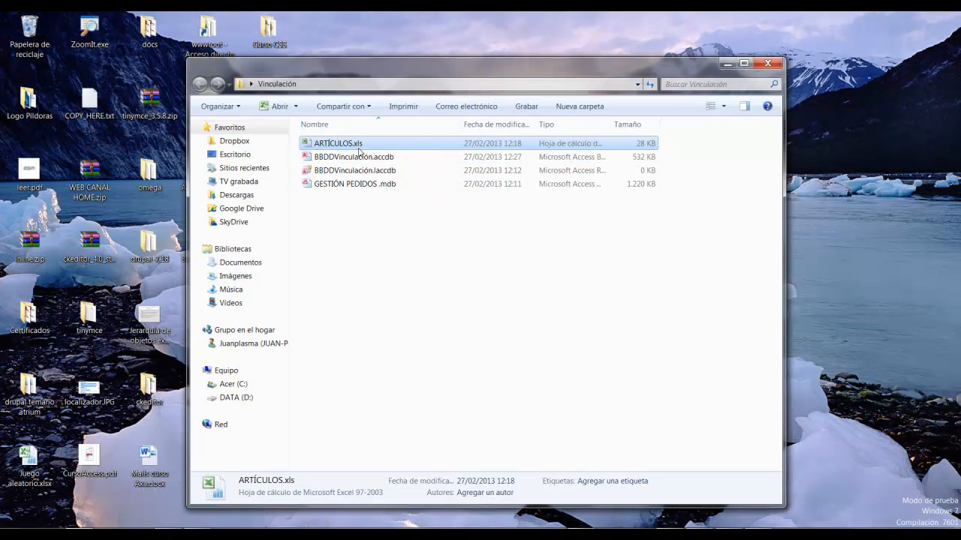
mouse_move(301, 136)
mouse_down()
mouse_move(406, 156)
mouse_move(840, 292)
mouse_up()
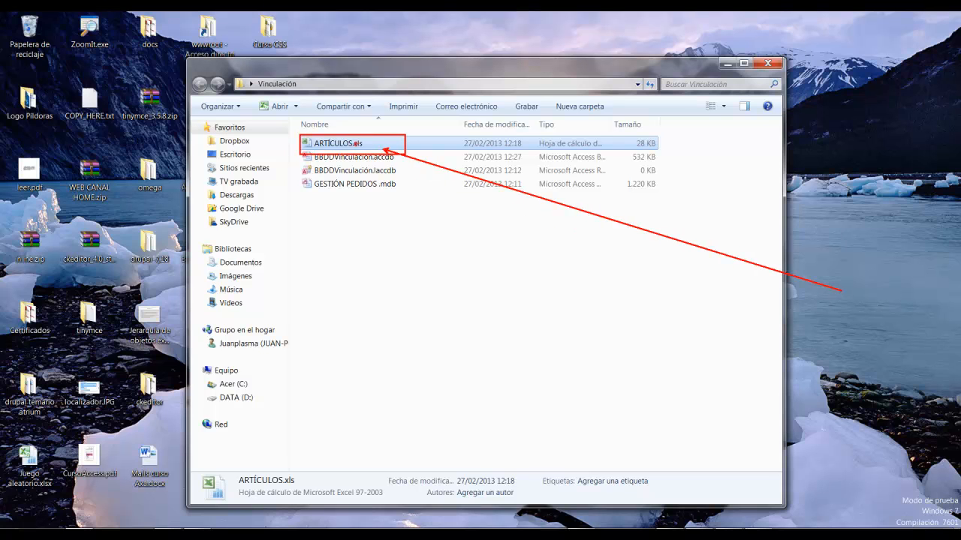
key(Escape)
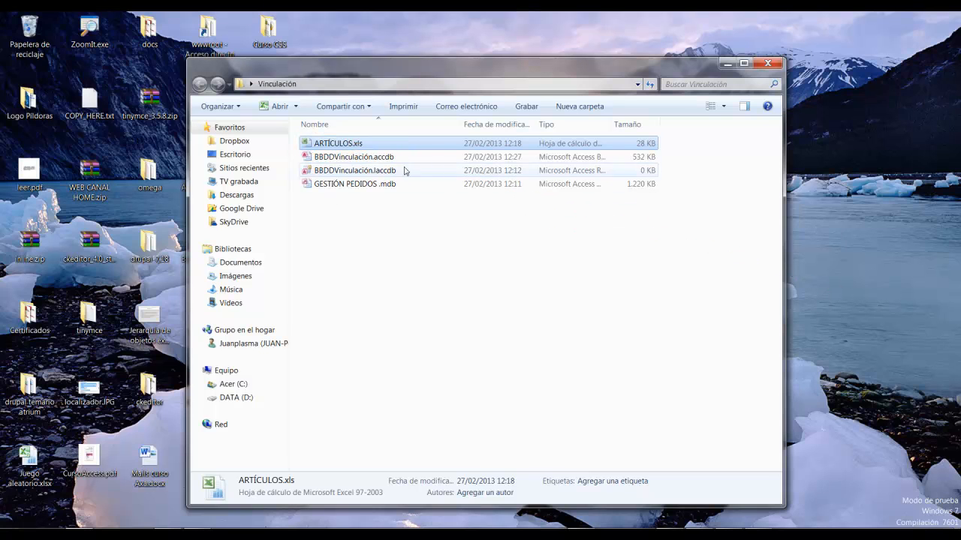
right_click(760, 142)
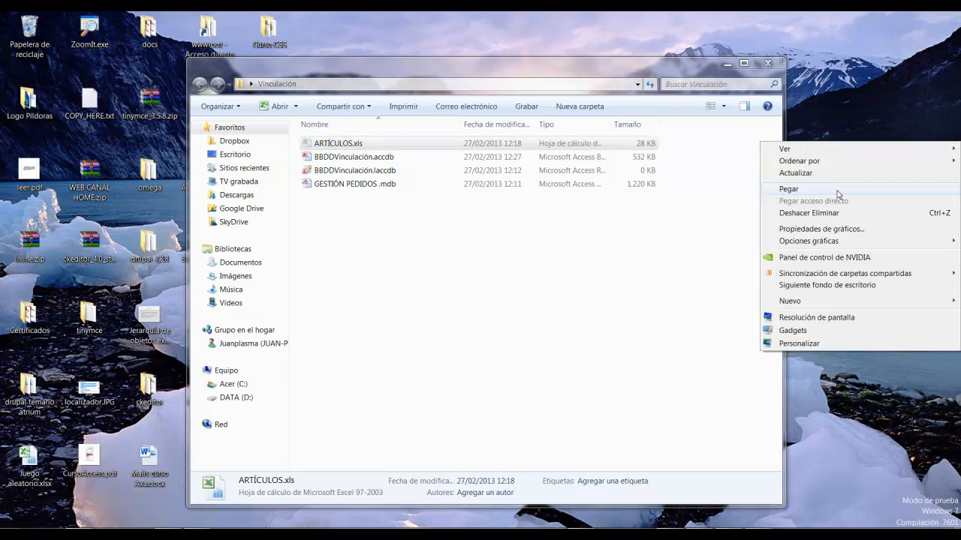
click(839, 189)
drag(815, 103, 817, 246)
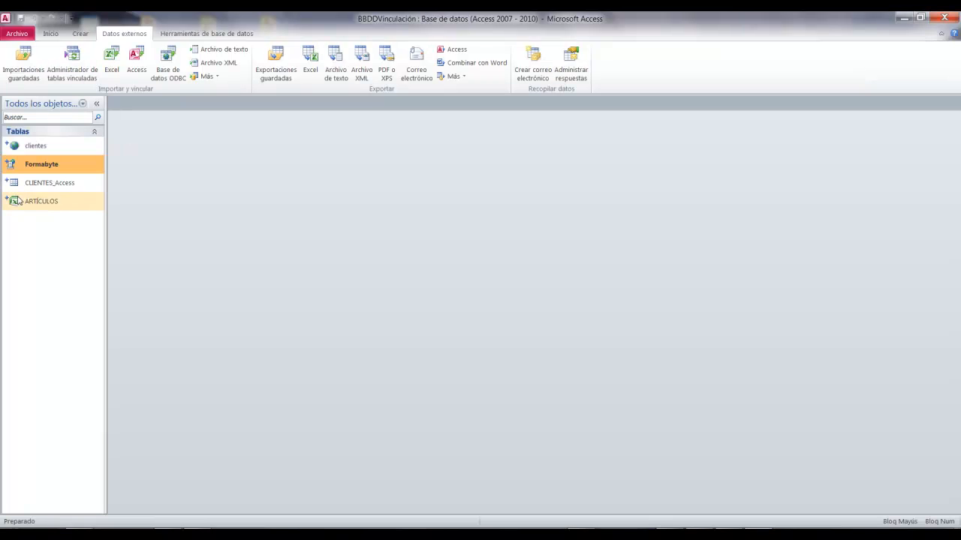
Step: Switch back to Access and try to open the linked ARTÍCULOS table to test its link to the moved workbook
click(18, 201)
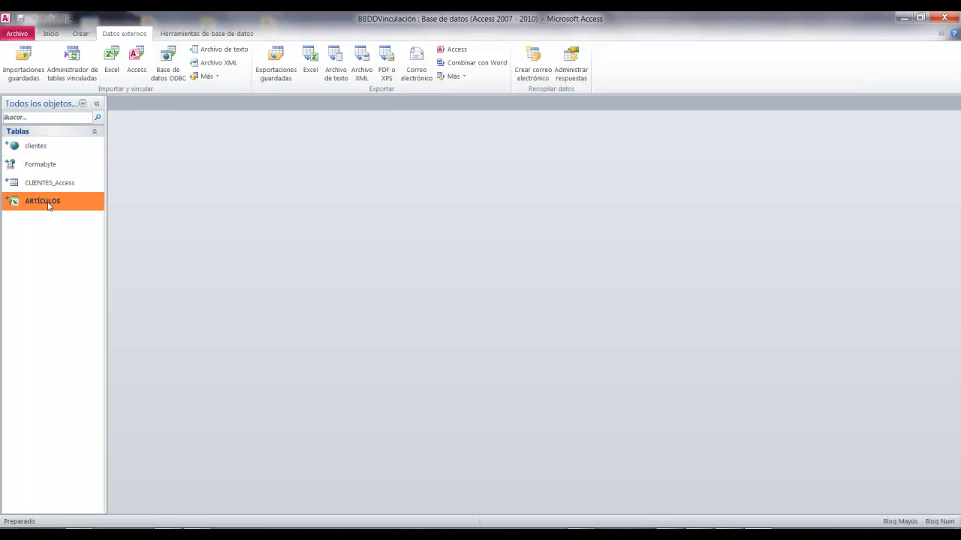
double_click(51, 204)
drag(418, 265, 414, 188)
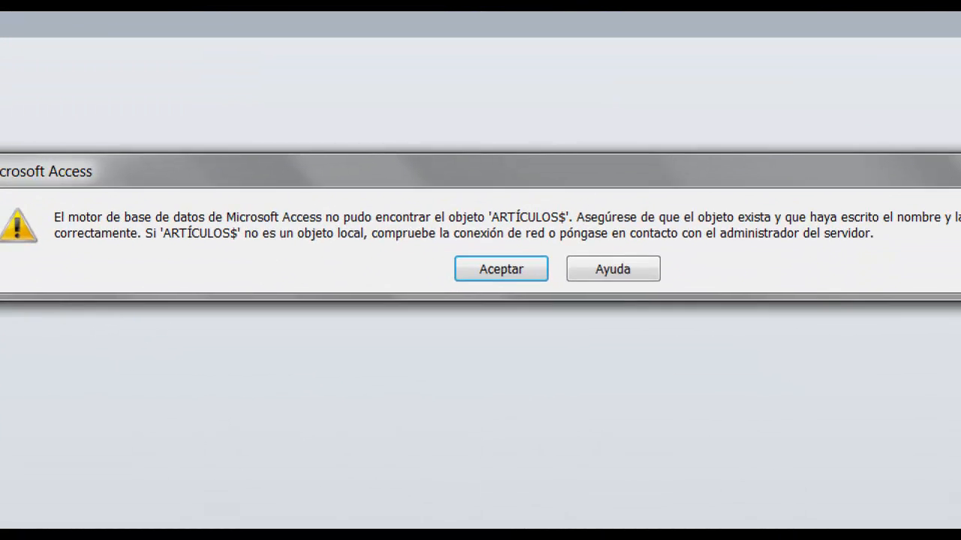
mouse_move(312, 223)
mouse_down()
mouse_move(671, 235)
mouse_move(808, 228)
mouse_up()
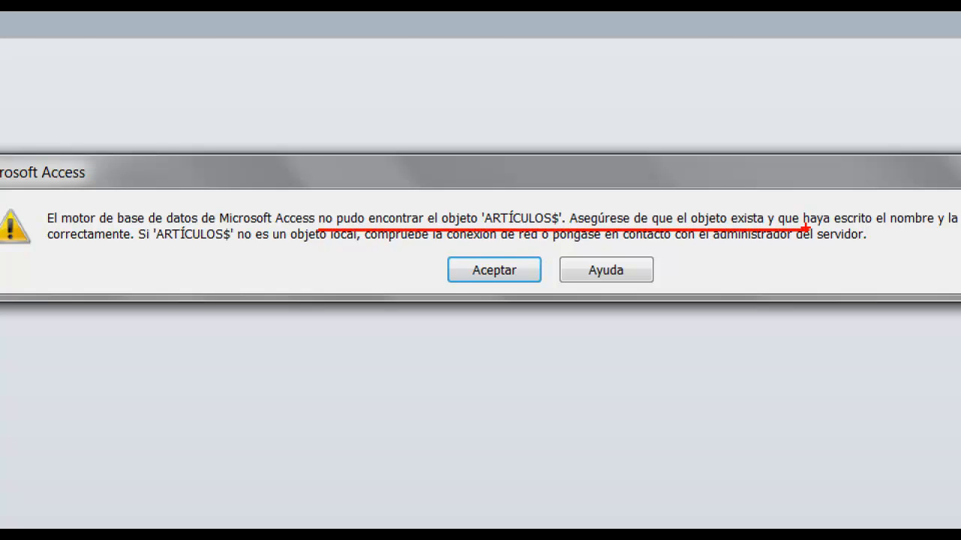
key(Escape)
click(450, 229)
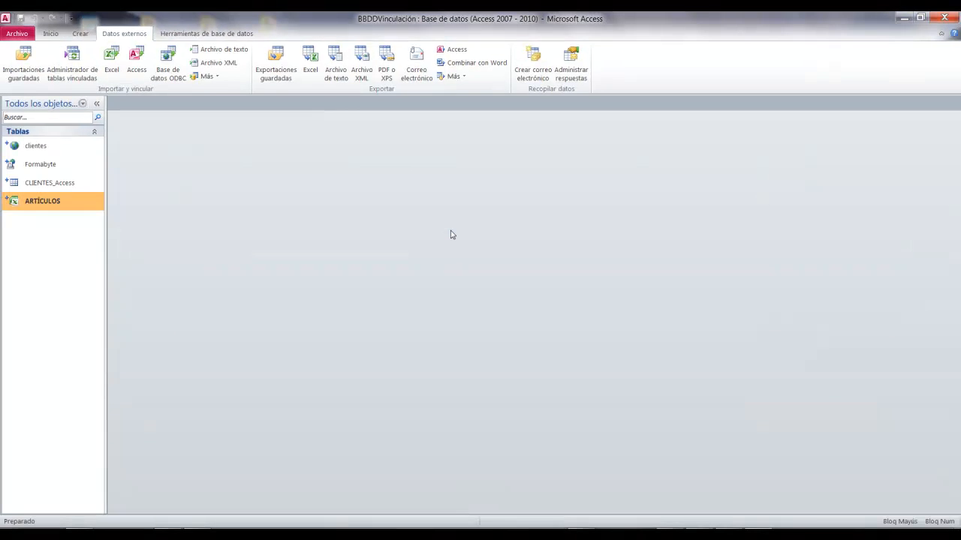
Step: Open the Linked Table Manager and review the source paths of the linked tables
key(ctrl+2)
drag(92, 23, 164, 39)
mouse_move(42, 43)
mouse_down()
mouse_move(117, 95)
mouse_move(495, 446)
mouse_up()
key(Escape)
click(73, 66)
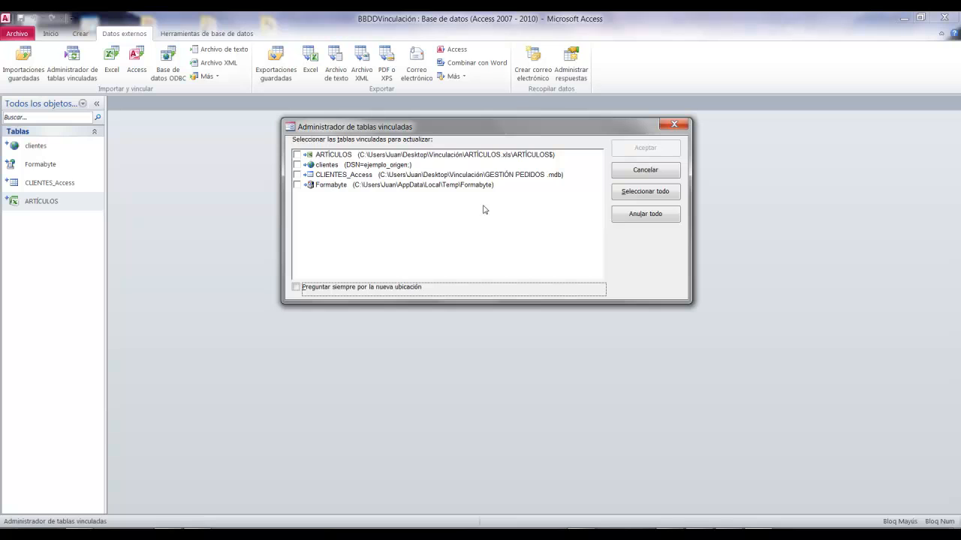
key(ctrl+2)
mouse_move(286, 144)
mouse_down()
mouse_move(534, 199)
mouse_move(595, 199)
mouse_up()
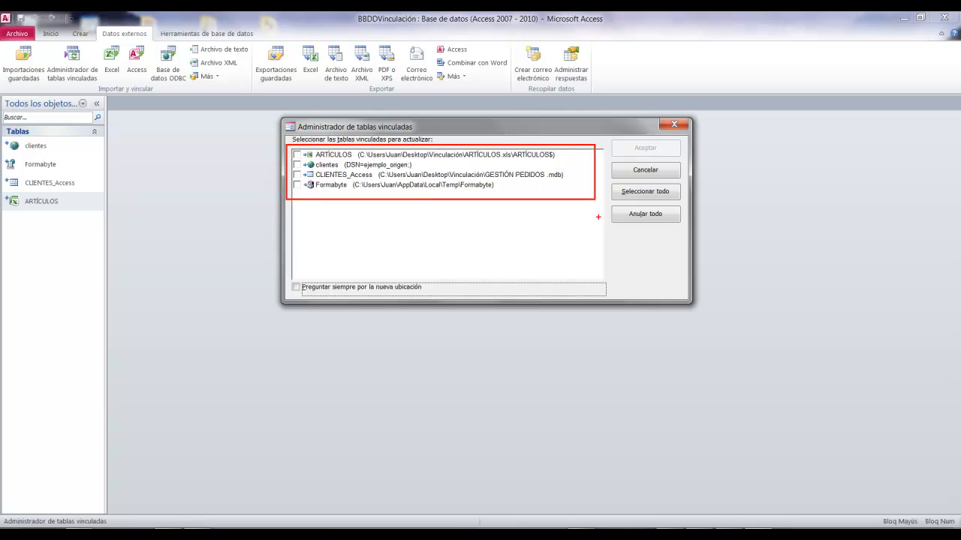
key(Escape)
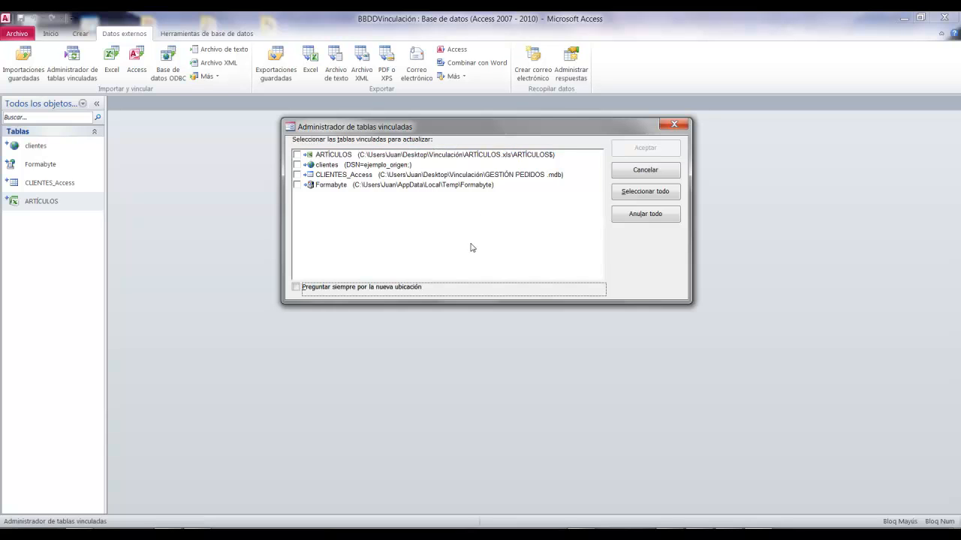
Step: Set the Linked Table Manager to always prompt for a new location
key(ctrl+2)
mouse_move(283, 273)
mouse_down()
mouse_move(348, 300)
mouse_move(627, 298)
mouse_up()
drag(368, 301, 638, 528)
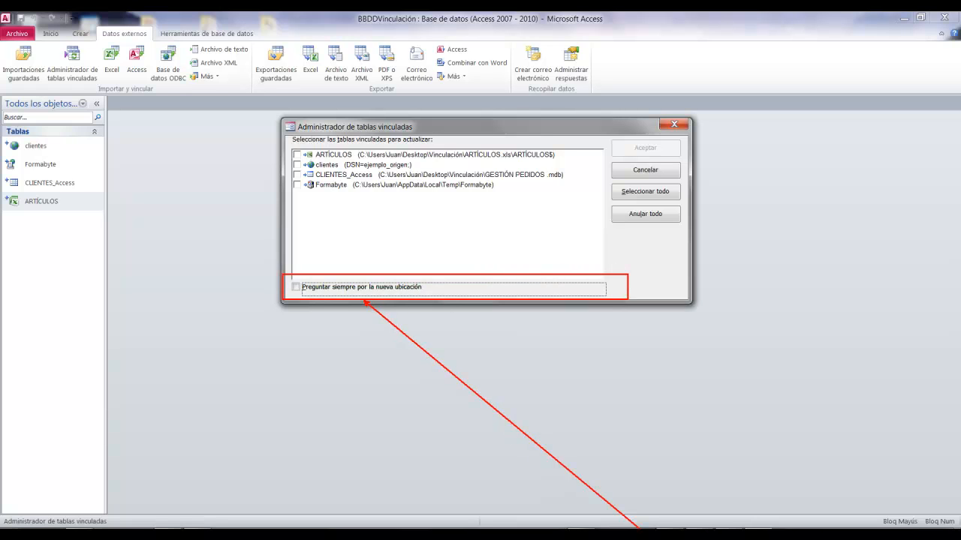
key(Escape)
click(296, 288)
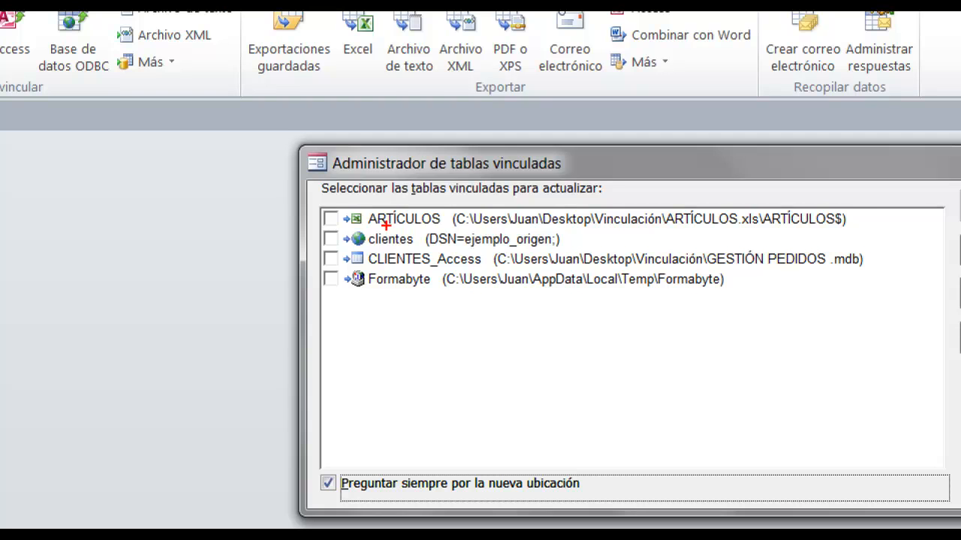
drag(287, 149, 327, 162)
mouse_move(393, 232)
mouse_down()
mouse_move(847, 210)
mouse_move(884, 230)
mouse_up()
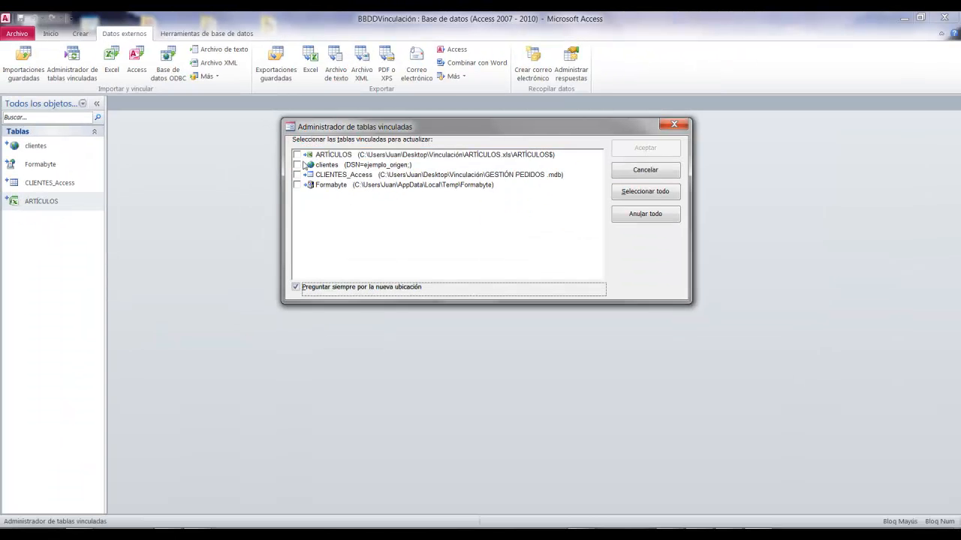
Step: Update only the ARTÍCULOS link, choosing ARTÍCULOS.xls on the desktop (Escritorio) as its new location
click(297, 155)
click(638, 151)
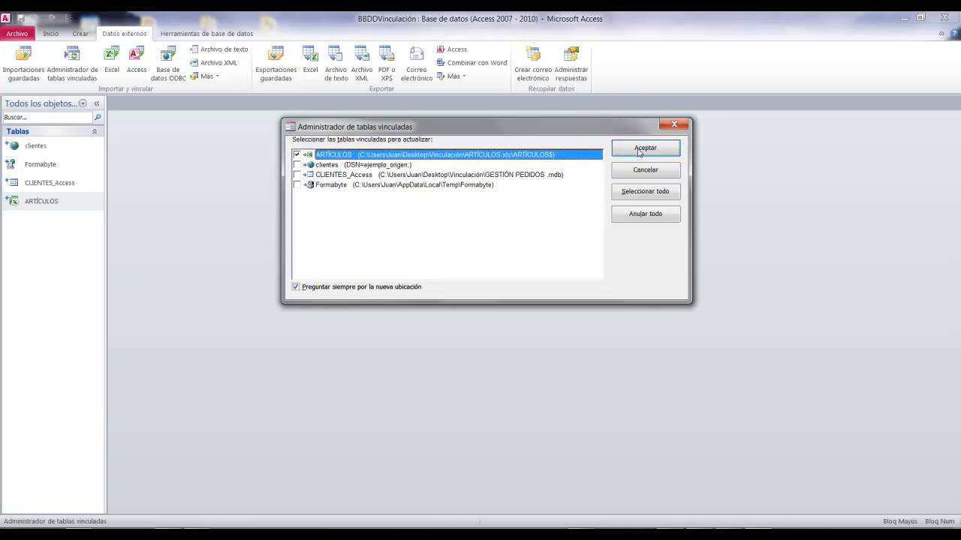
drag(601, 126, 483, 113)
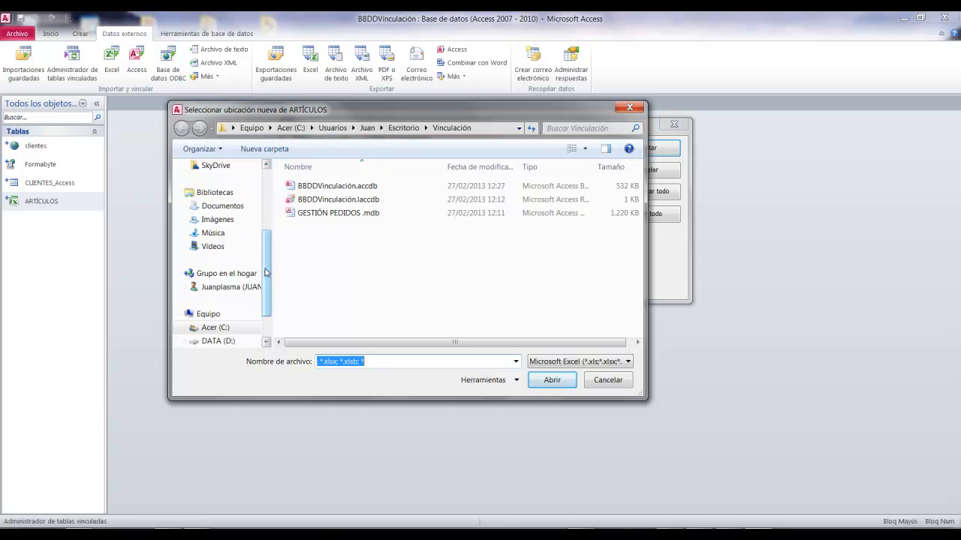
scroll(266, 272, up, 3)
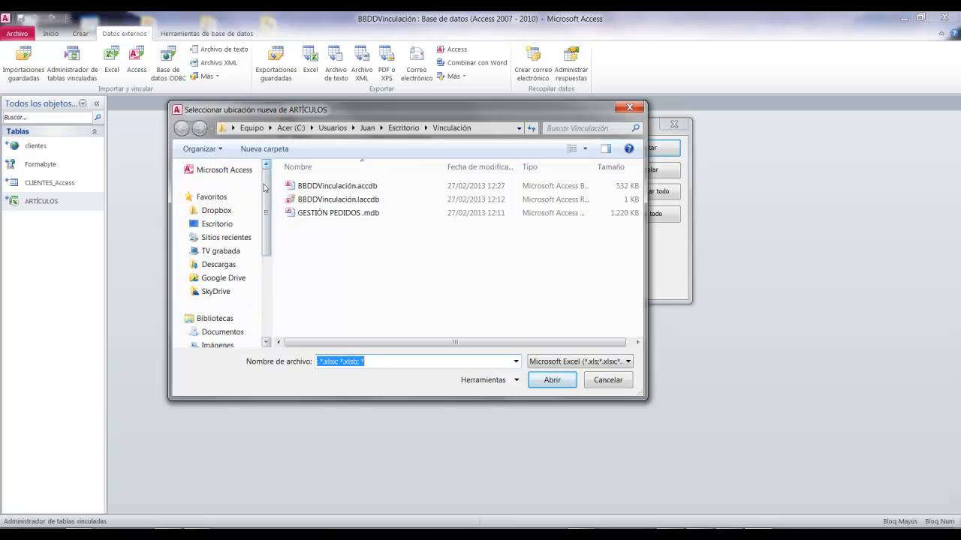
click(216, 225)
drag(638, 184, 636, 248)
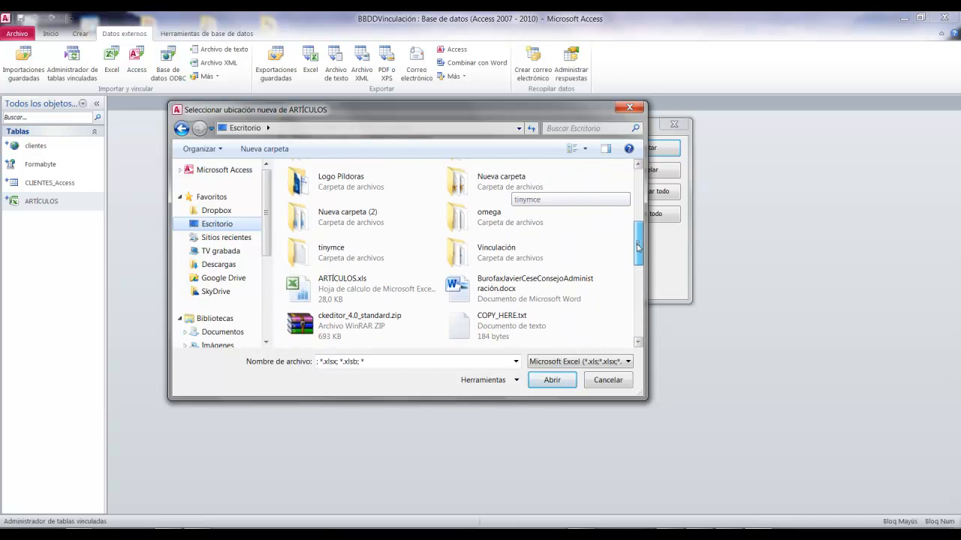
click(358, 286)
click(552, 380)
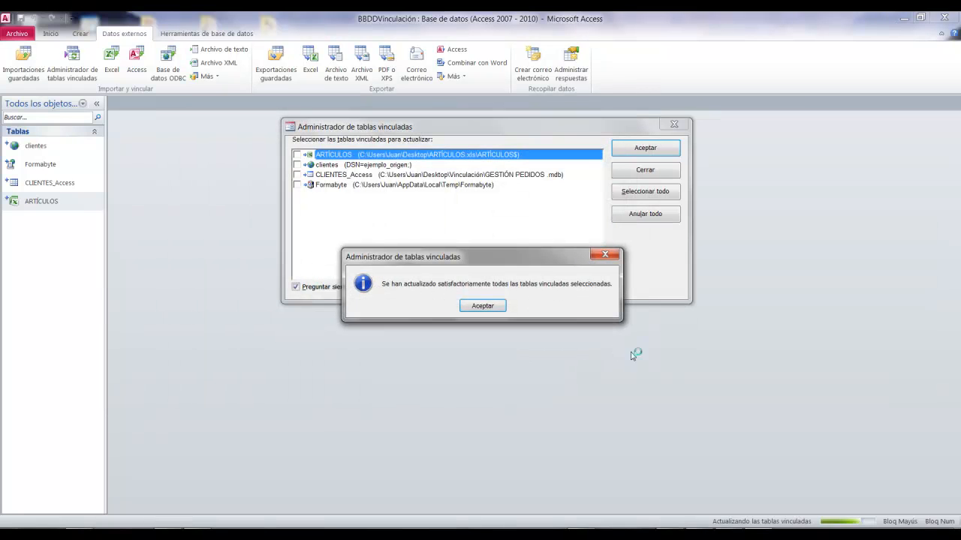
click(489, 306)
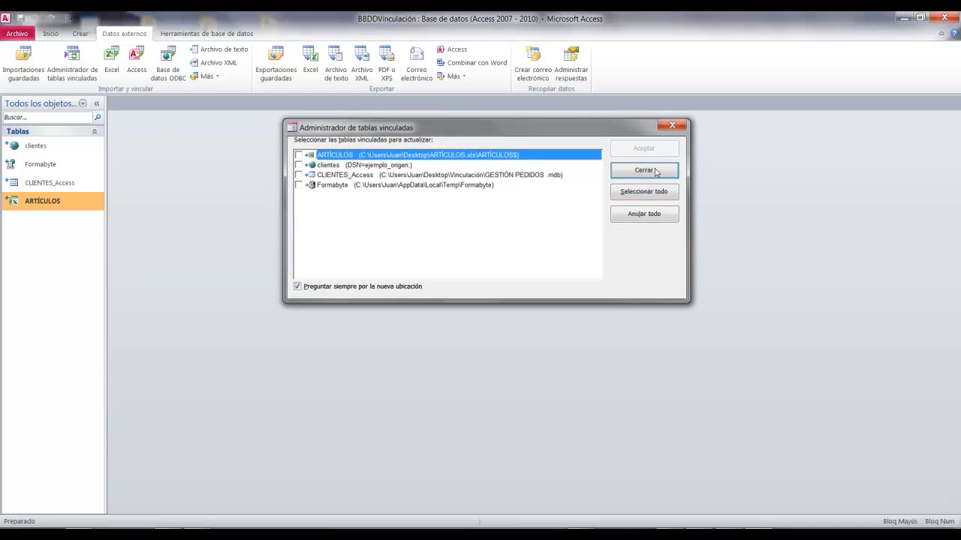
Step: Close the Linked Table Manager and open the ARTÍCULOS table to check the repaired link
click(647, 172)
double_click(43, 202)
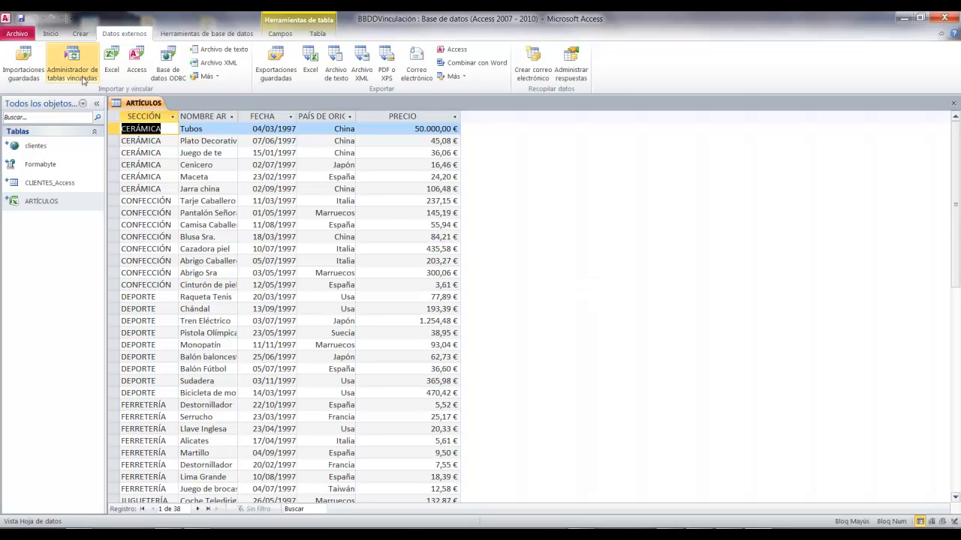
key(ctrl+2)
drag(93, 84, 633, 485)
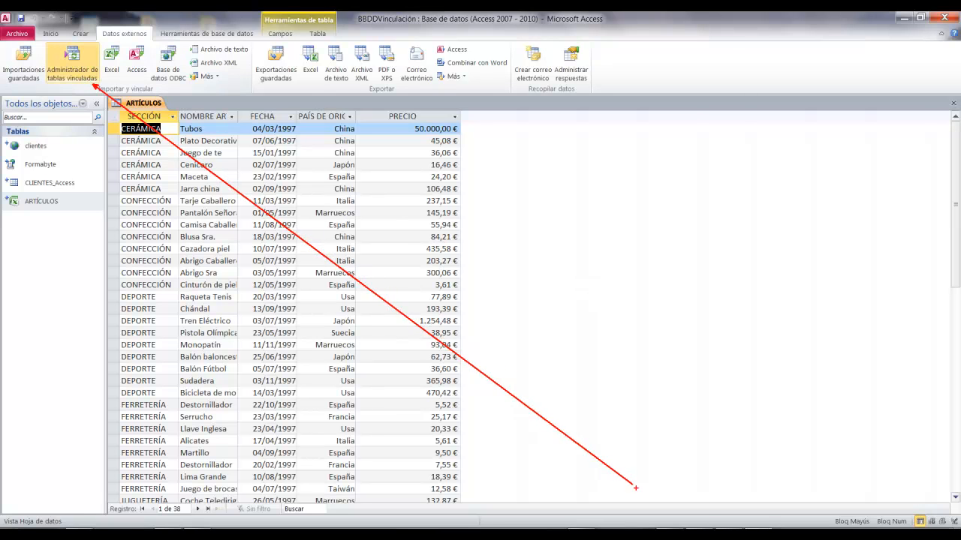
key(Escape)
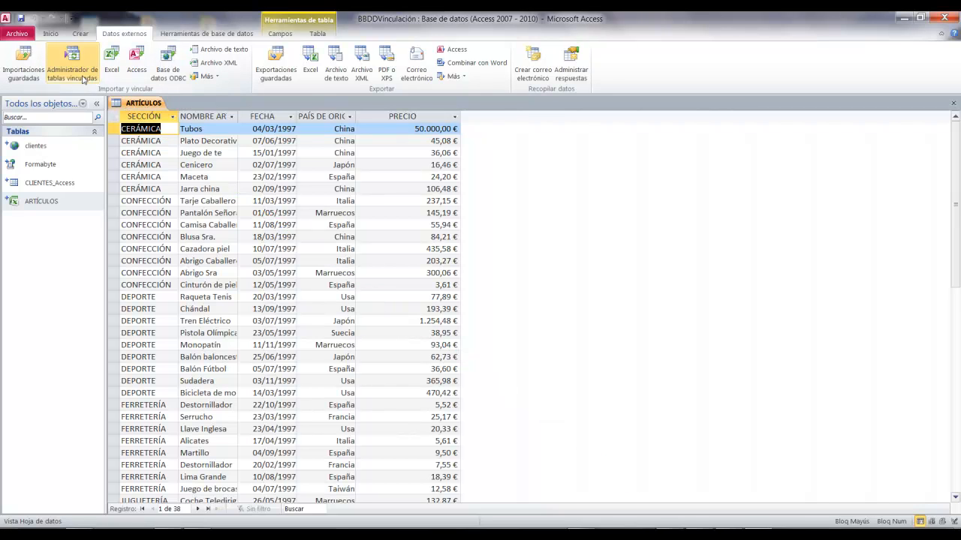